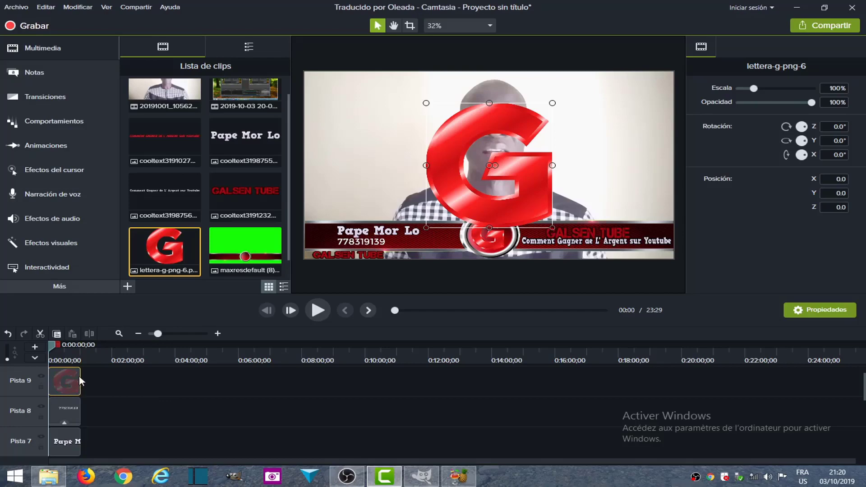
- Shrink the G logo to about 22% scale and place it in the upper-right corner of the video frame
left_click_drag(426, 227, 647, 98)
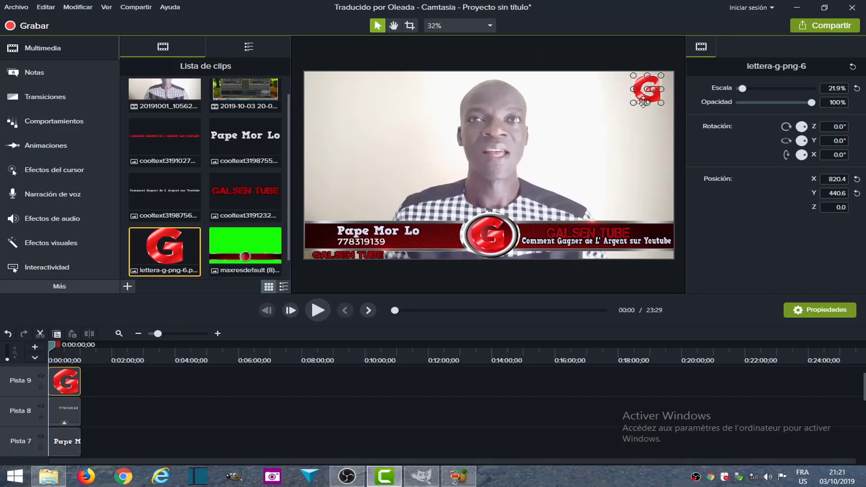
left_click(460, 281)
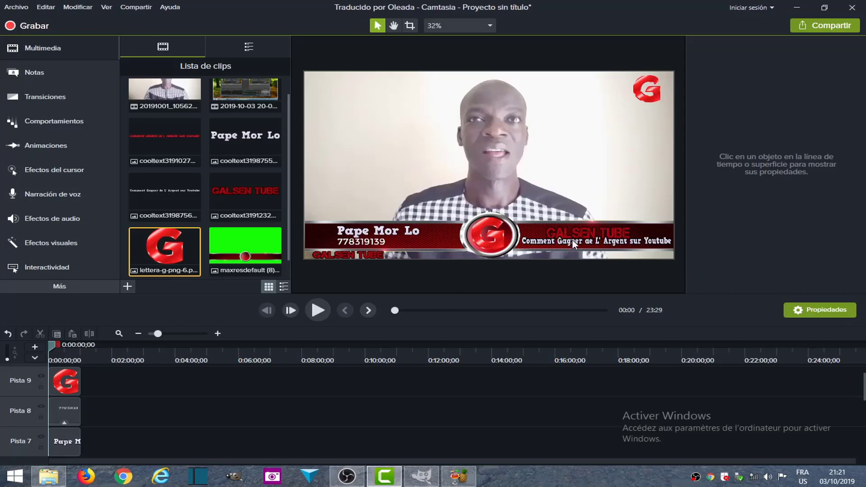
- Preview the screen recording on track 1 at about 6:21, and return the playhead to the start of the timeline
scroll(329, 398, "down", 5)
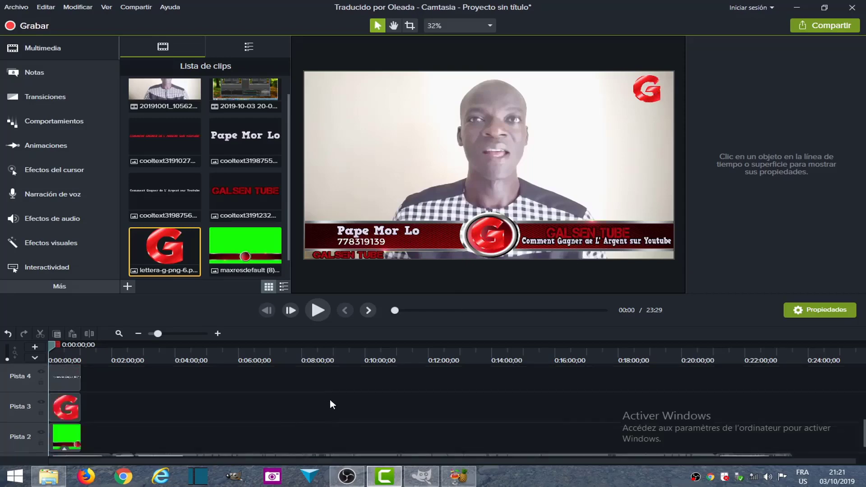
left_click(270, 442)
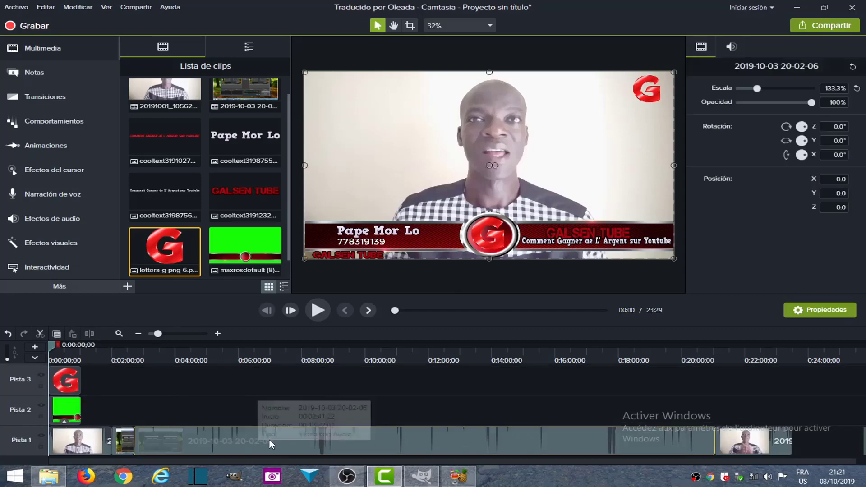
left_click(251, 350)
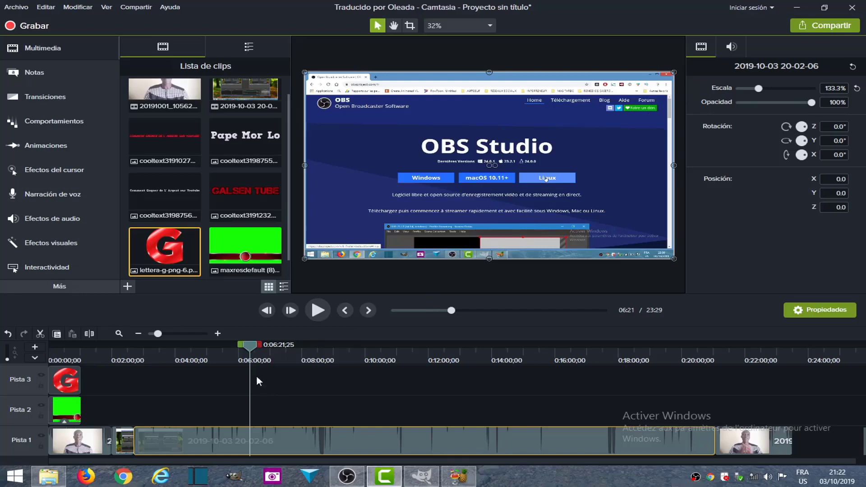
left_click_drag(253, 346, 15, 356)
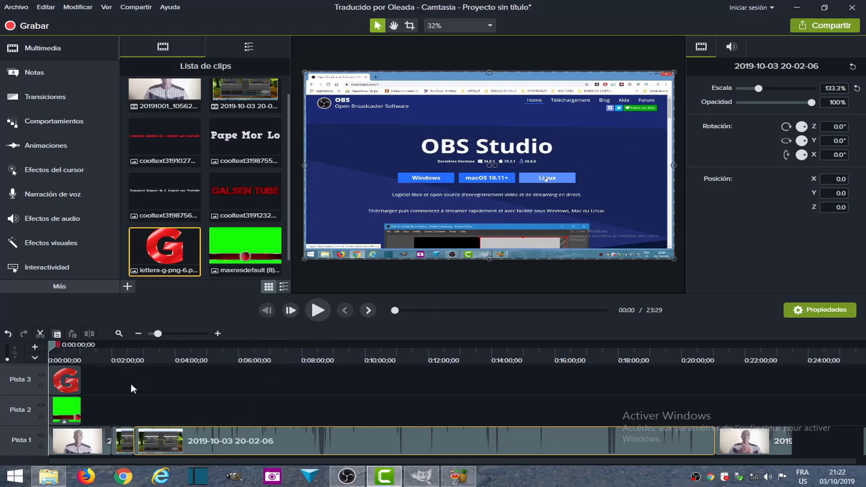
left_click(187, 388)
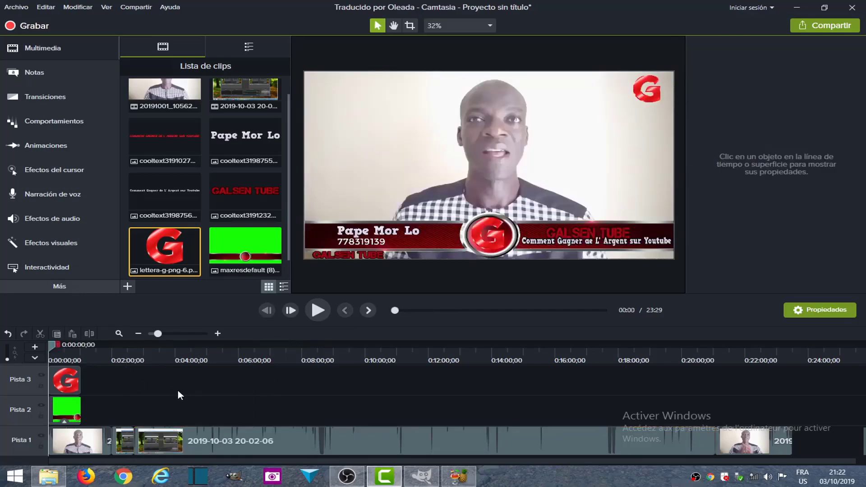
- Group all the overlay clips on tracks 2 through 9, leaving the main footage on track 1 ungrouped
scroll(150, 406, "up", 4)
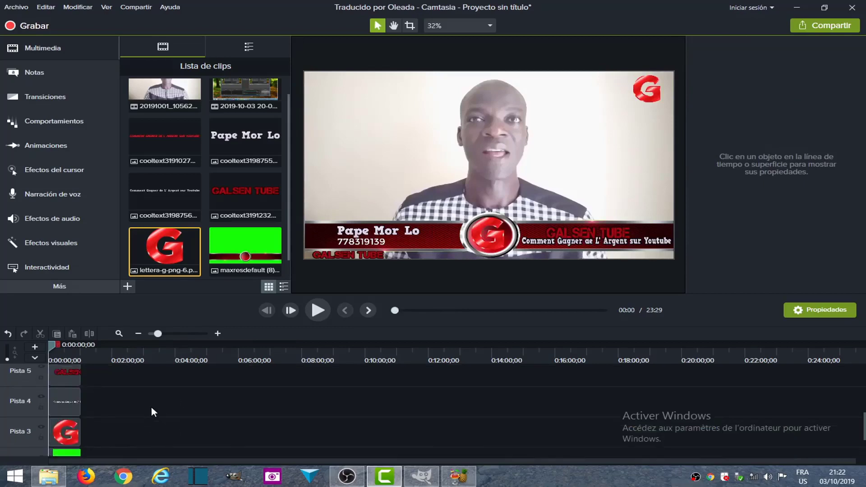
scroll(152, 411, "down", 4)
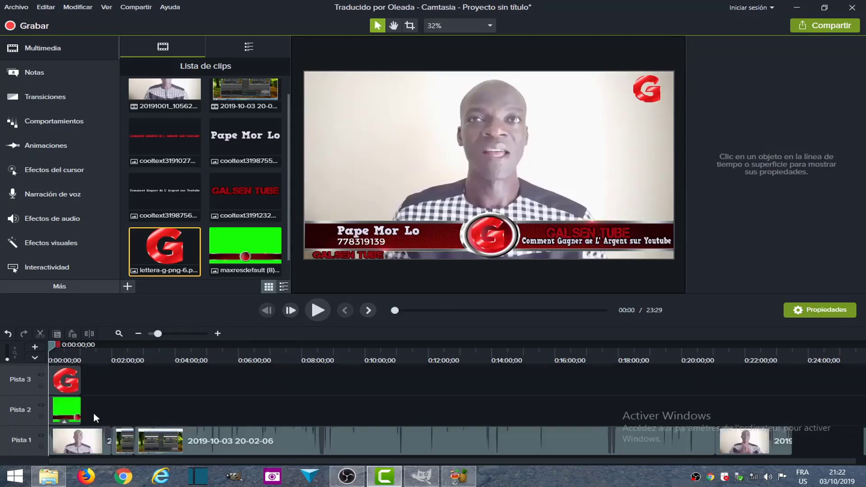
left_click_drag(94, 413, 49, 358)
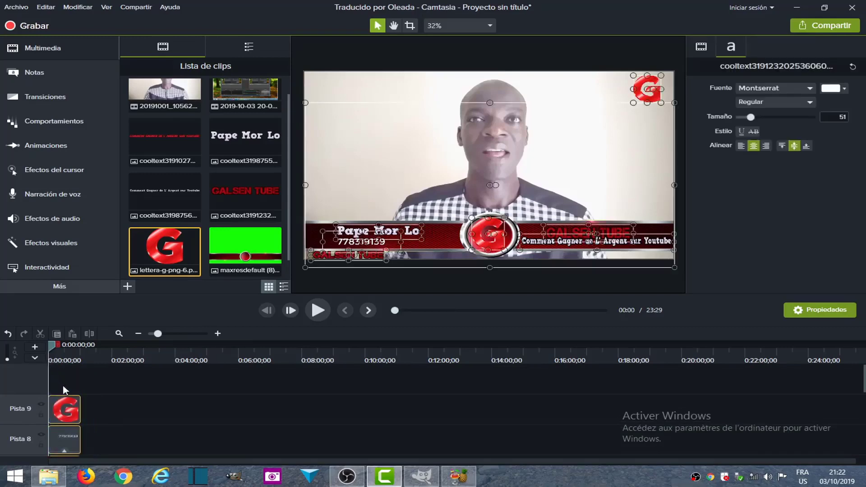
scroll(156, 402, "down", 2)
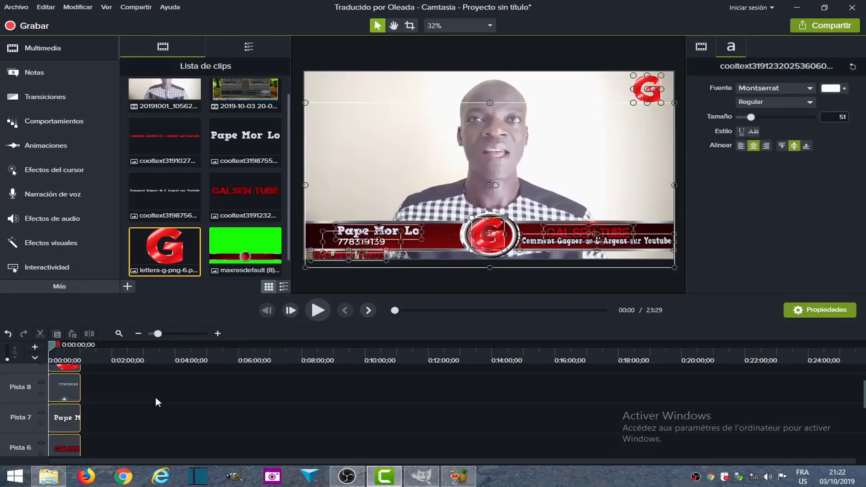
scroll(156, 398, "up", 1)
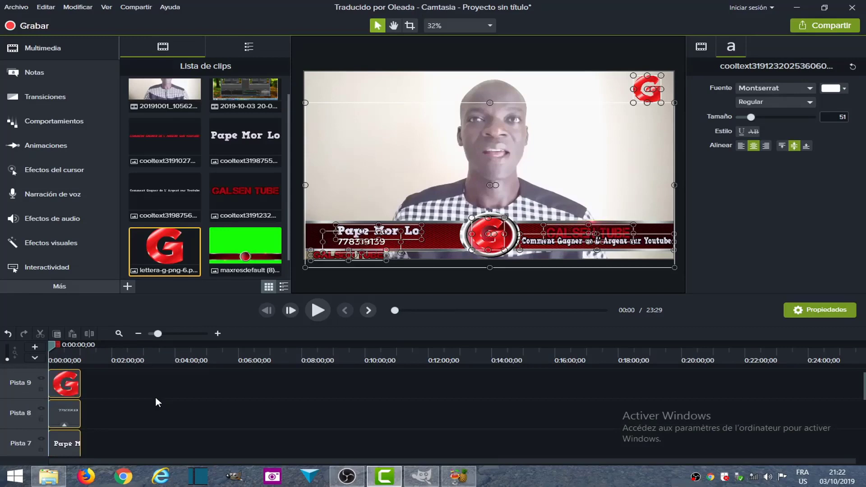
right_click(72, 383)
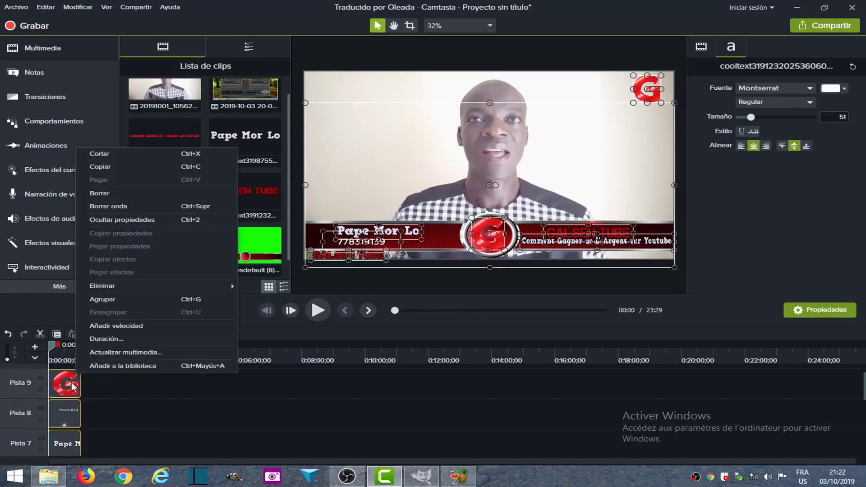
left_click(110, 300)
left_click(201, 418)
scroll(201, 418, "down", 1)
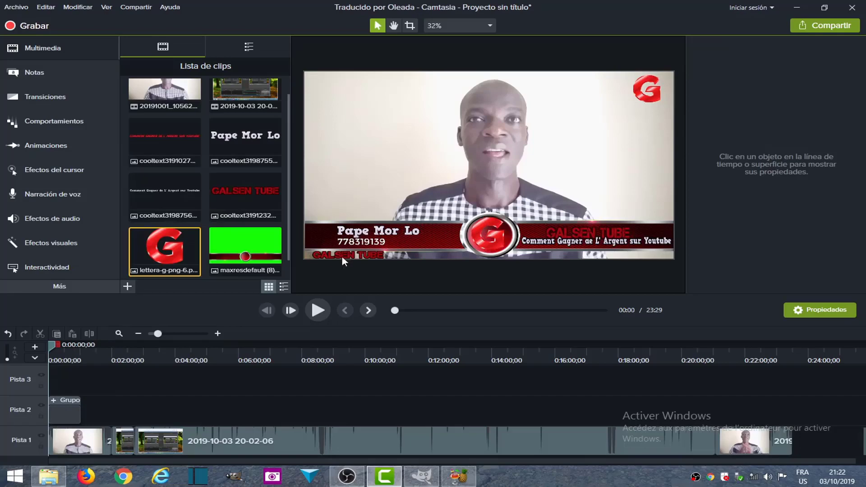
- Reposition the overlay group to about X 0 and Y -34, aligning its sides with the video frame
left_click(460, 236)
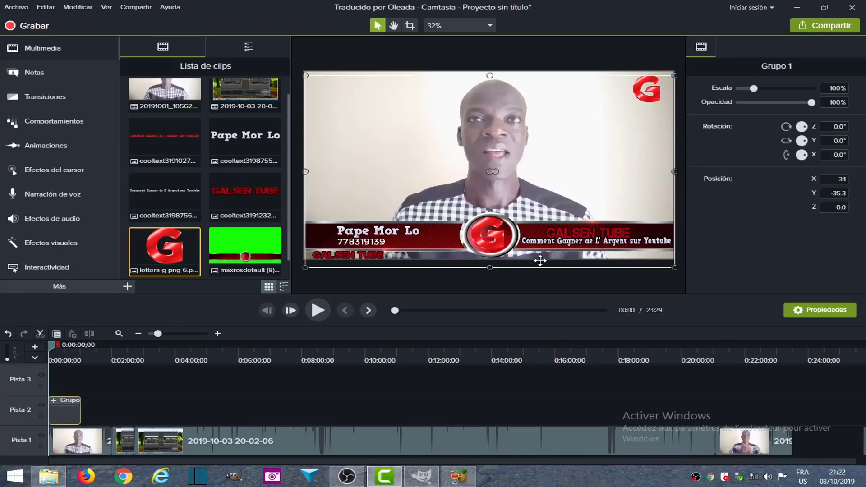
mouse_move(447, 236)
left_mouse_down()
mouse_move(435, 189)
mouse_move(439, 221)
mouse_move(421, 269)
mouse_move(518, 251)
mouse_move(464, 270)
mouse_move(447, 236)
left_mouse_up()
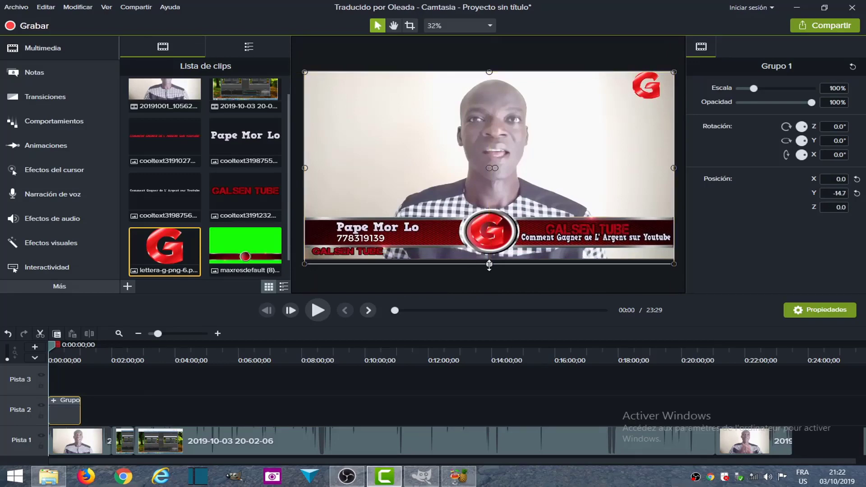
left_click_drag(489, 264, 489, 259)
left_click_drag(470, 187, 471, 193)
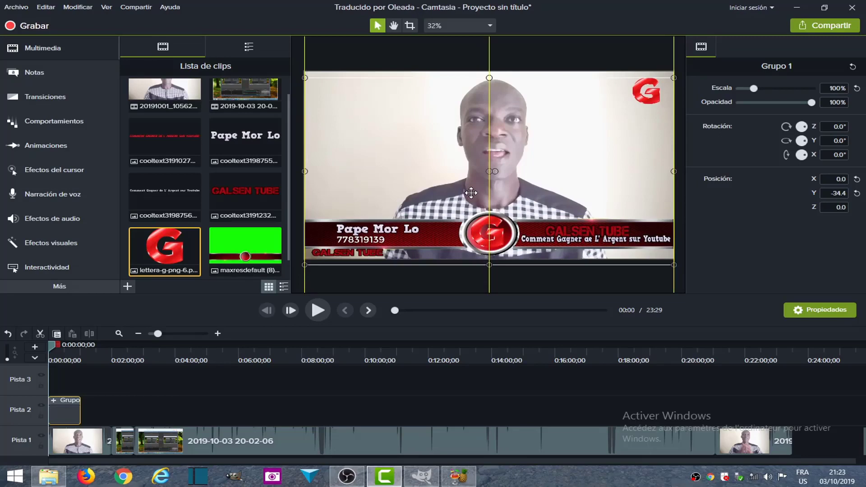
left_click_drag(471, 193, 470, 193)
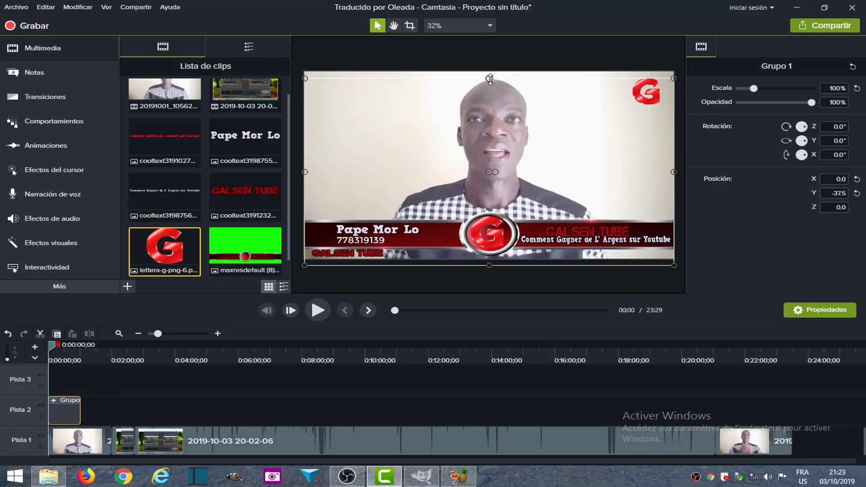
left_click_drag(490, 78, 490, 78)
left_click(447, 284)
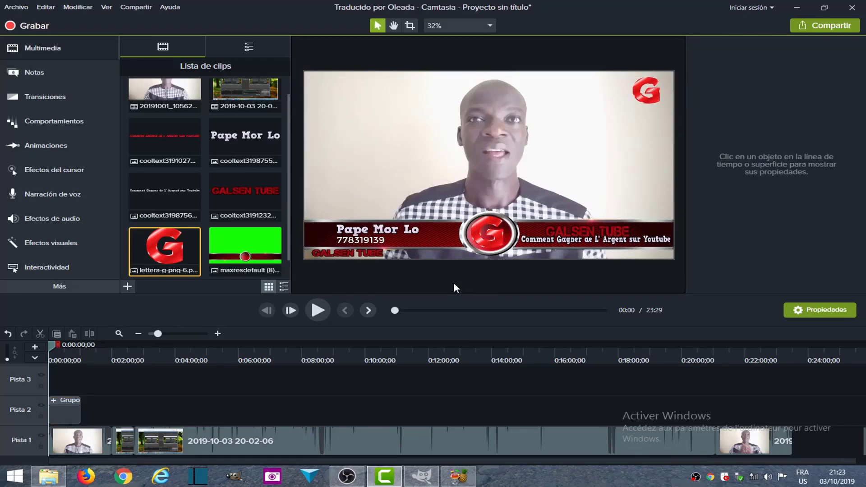
- Expand the overlay group to inspect the clips it contains, and collapse it again
left_click(53, 401)
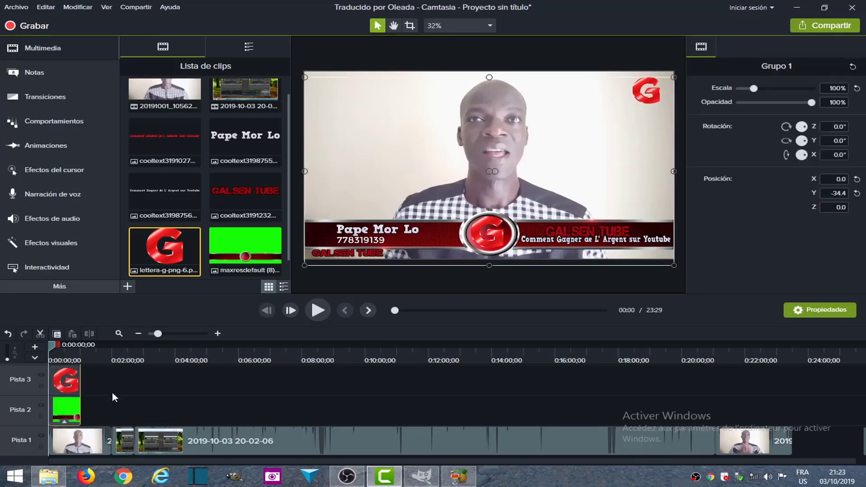
scroll(111, 393, "up", 5)
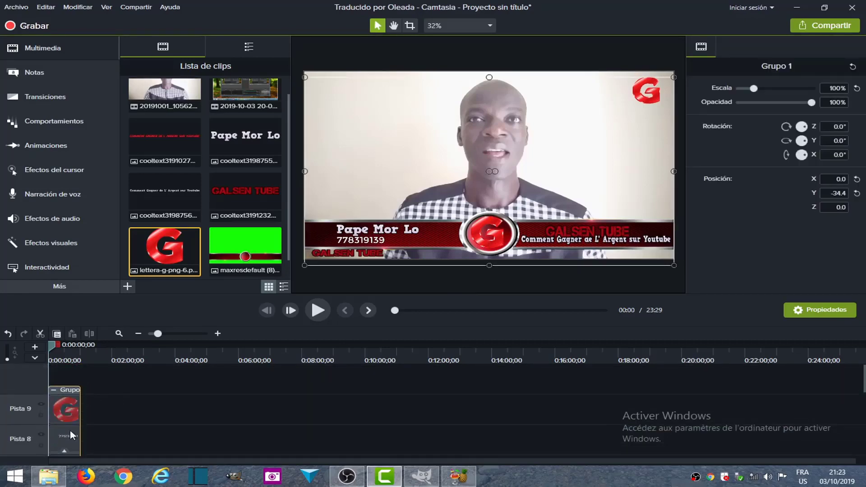
left_click(54, 390)
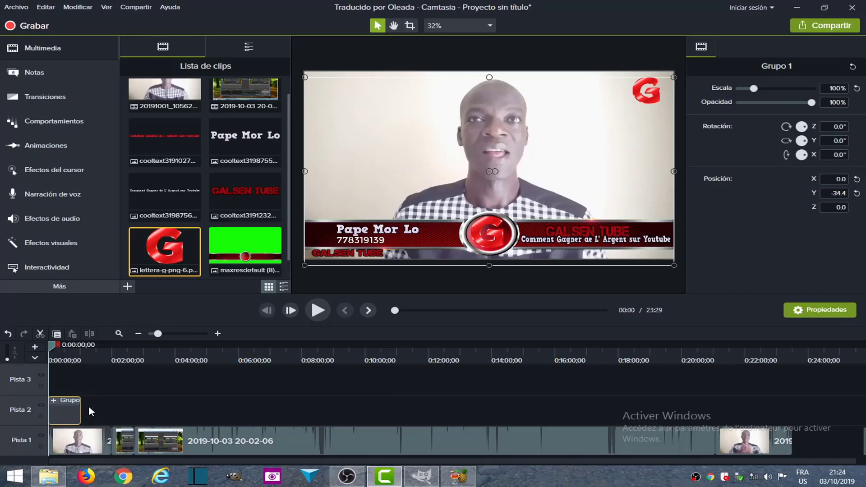
left_click(121, 403)
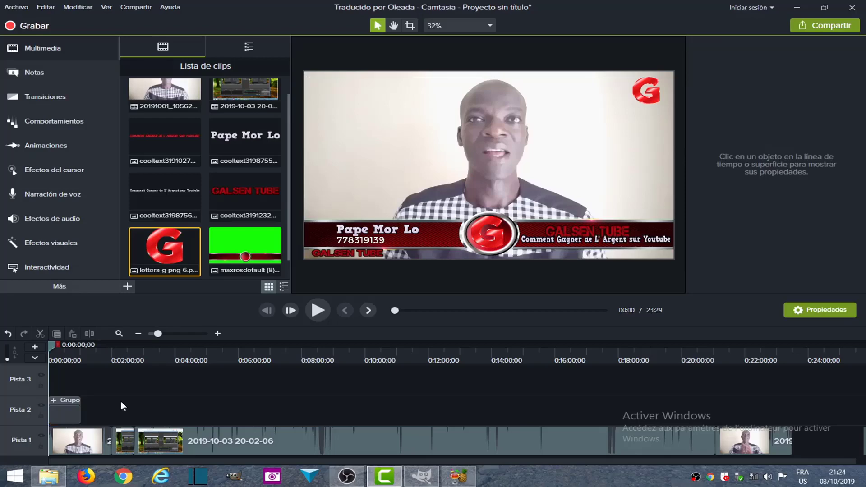
- Shorten the overlay group on track 2 to about 30 seconds and check its end against the footage
left_click_drag(137, 441, 331, 448)
left_click_drag(234, 425, 220, 424)
mouse_move(73, 413)
left_click_drag(81, 412, 63, 413)
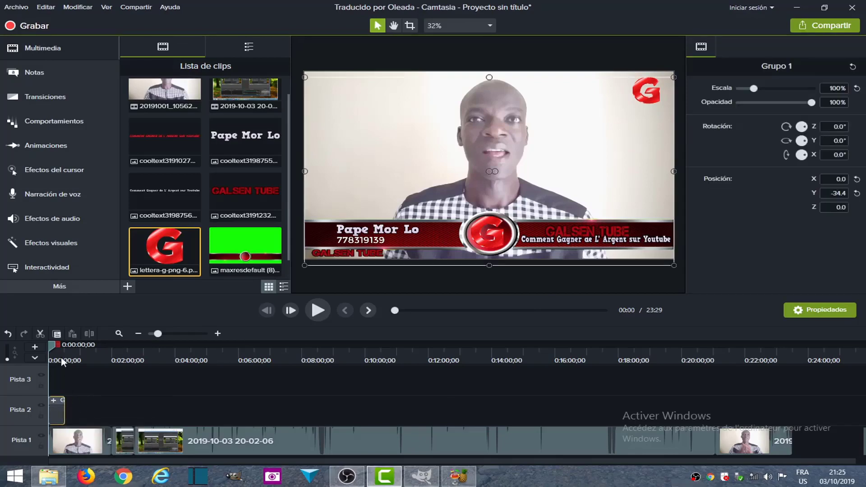
mouse_move(53, 342)
left_mouse_down()
mouse_move(71, 346)
mouse_move(50, 345)
left_mouse_up()
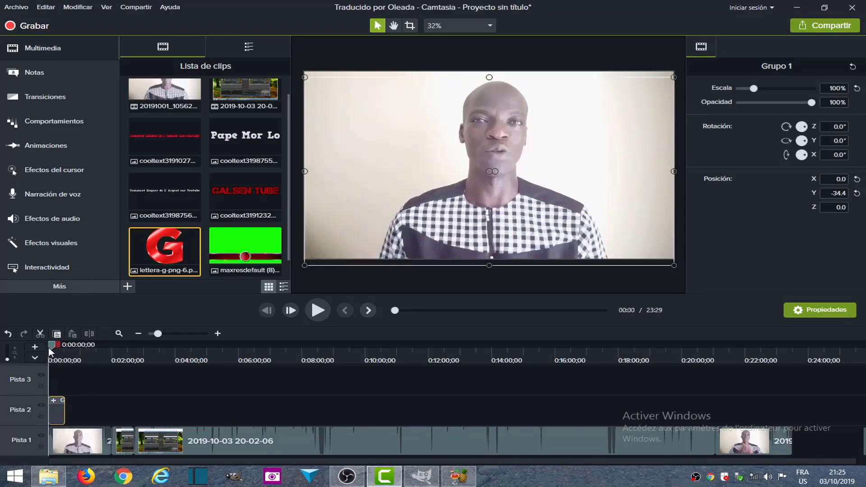
- Copy the shortened overlay group and paste it on track 2 at about 1:36
right_click(57, 414)
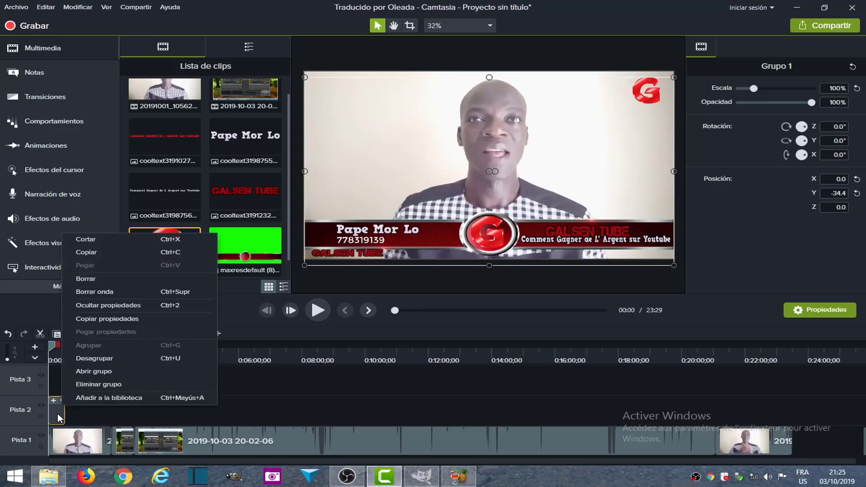
left_click(99, 252)
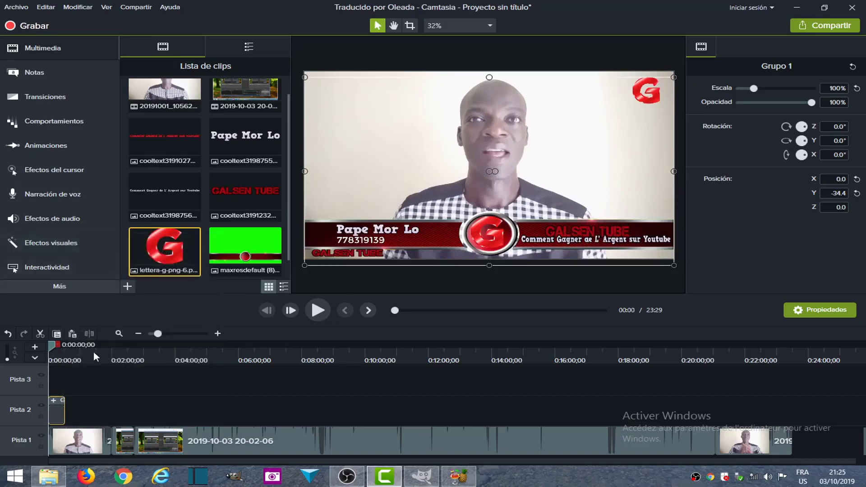
left_click_drag(51, 346, 102, 354)
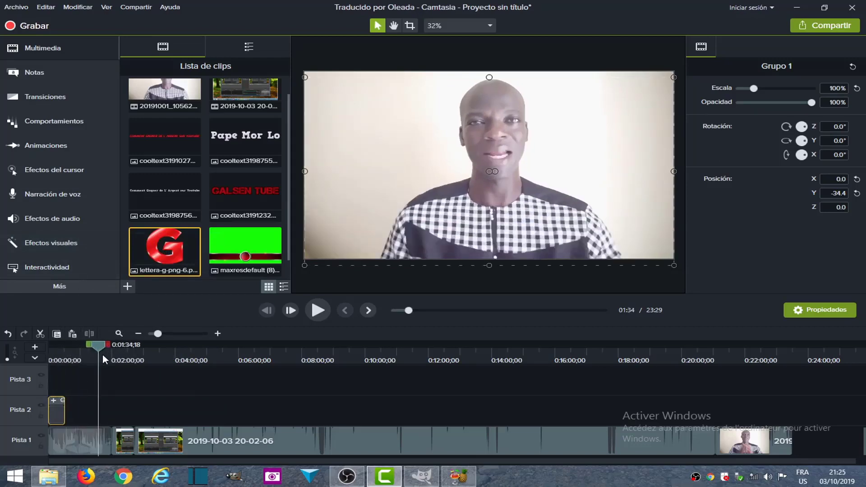
right_click(104, 407)
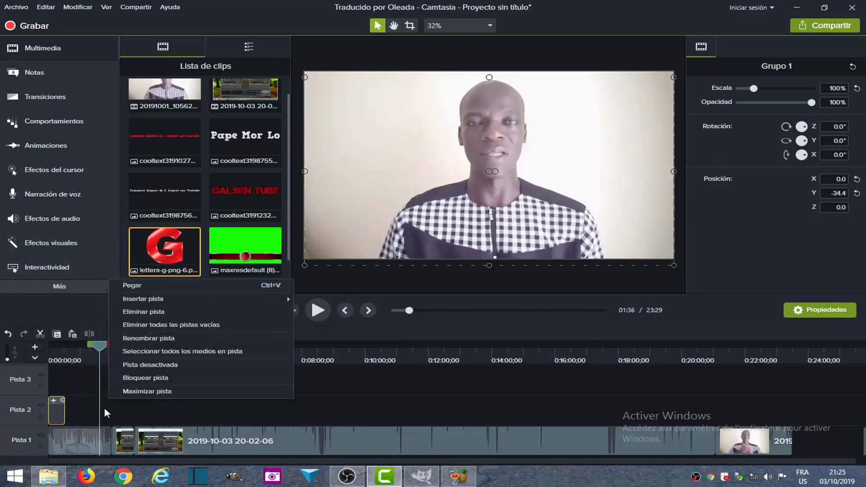
left_click(146, 285)
- Trim the end of the pasted overlay group to match the end of the opening talking-head clip
left_click_drag(118, 410, 105, 412)
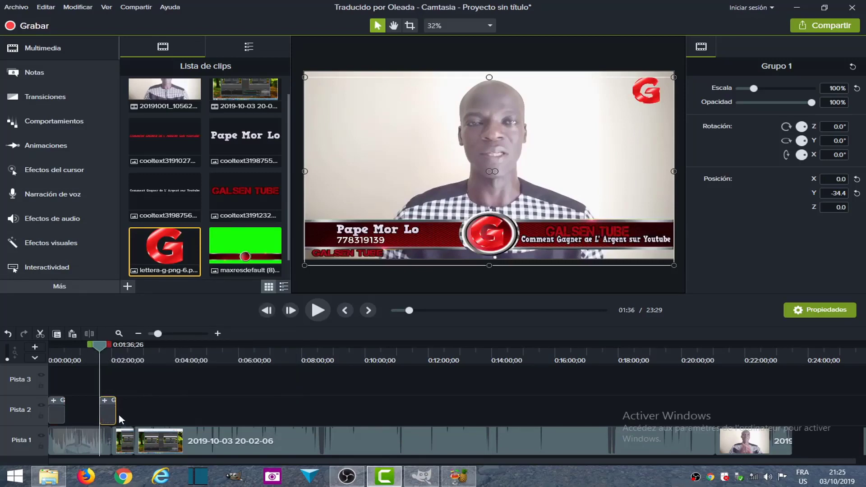
left_click_drag(116, 414, 112, 414)
left_click(129, 408)
- Paste a copy of the overlay group on track 2 at about 5:03 and shorten it to about 19 seconds
left_click_drag(101, 342, 216, 347)
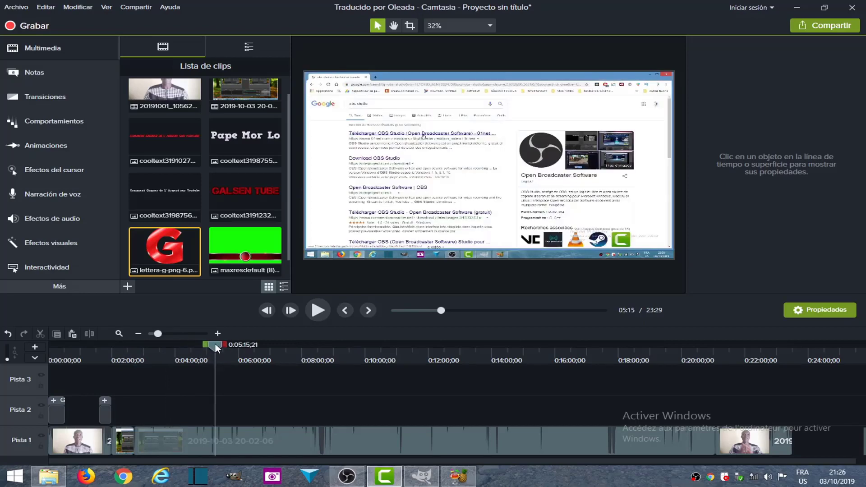
left_click_drag(216, 346, 210, 346)
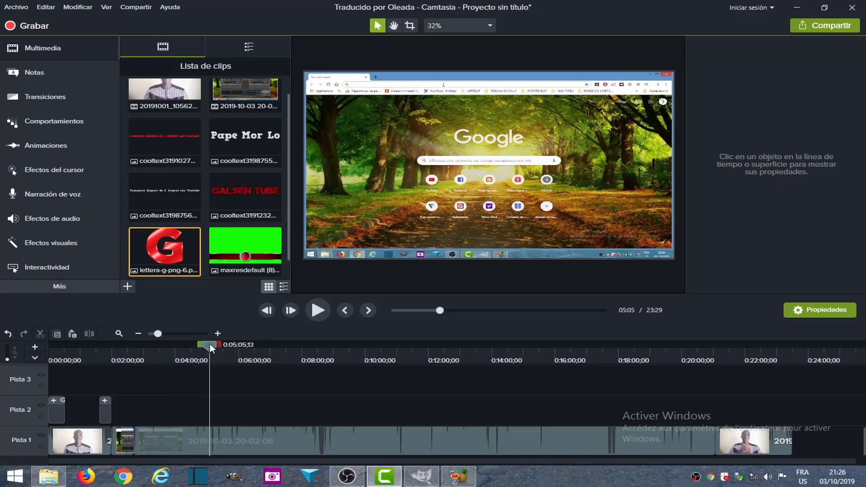
left_click(318, 311)
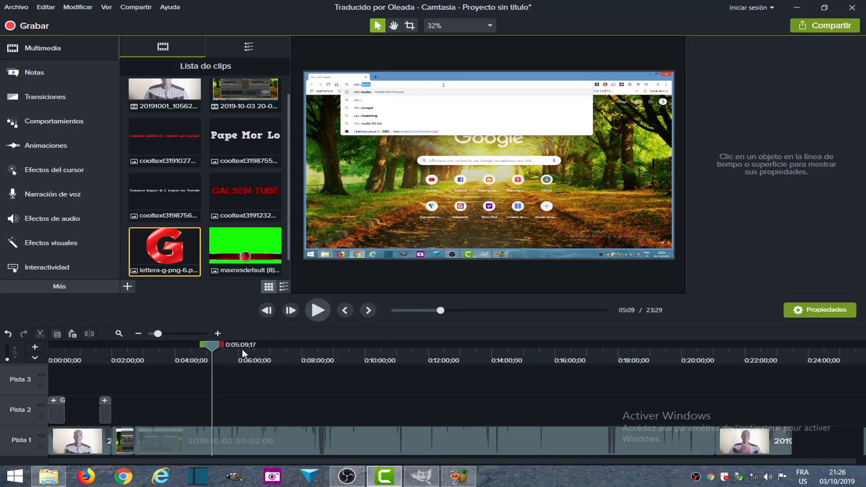
left_click_drag(210, 345, 201, 349)
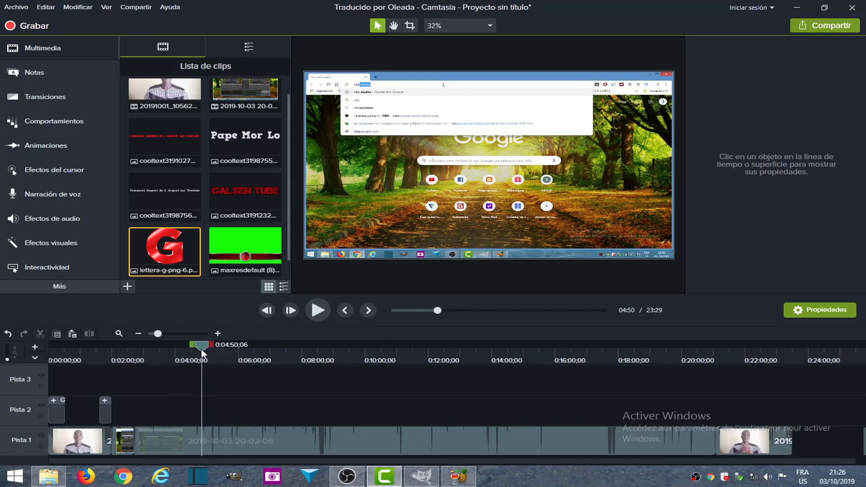
left_click(323, 311)
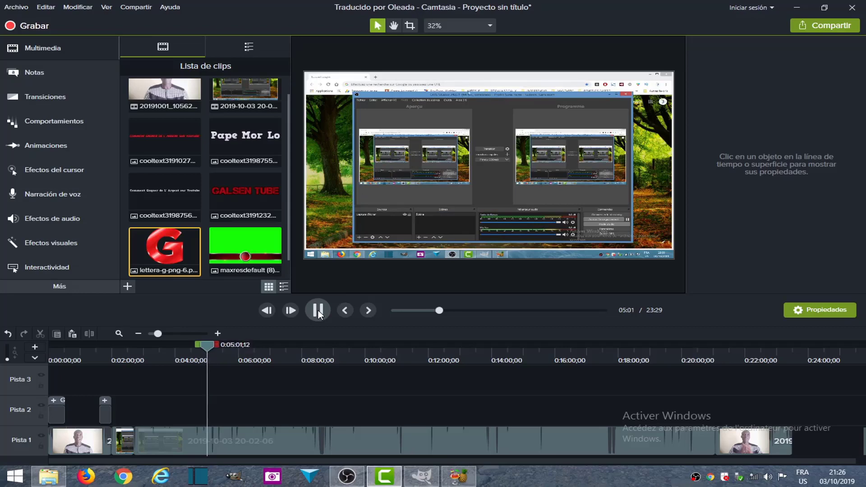
left_click(317, 311)
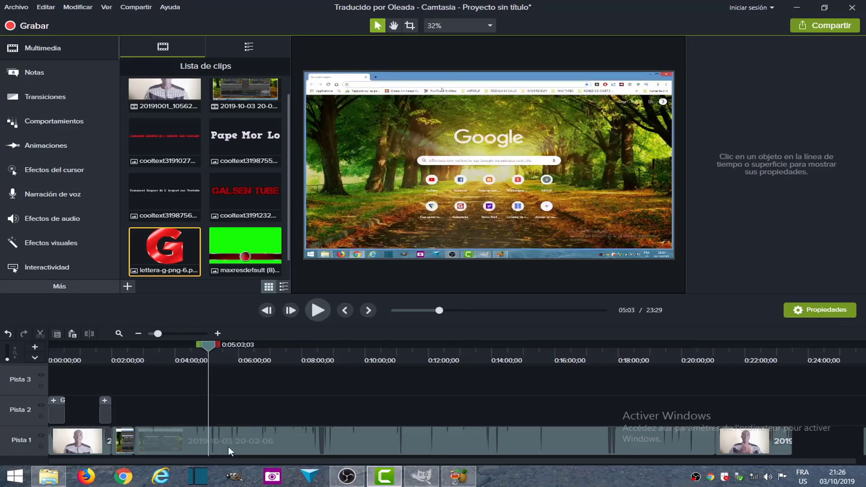
right_click(209, 412)
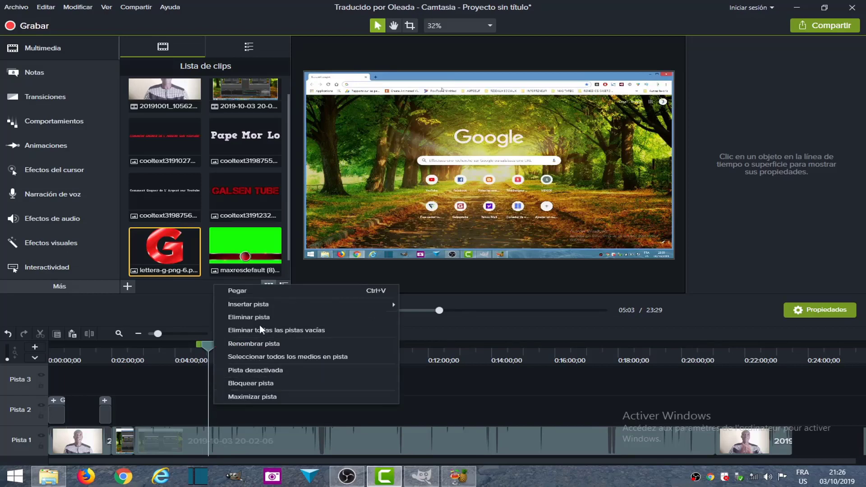
left_click(251, 291)
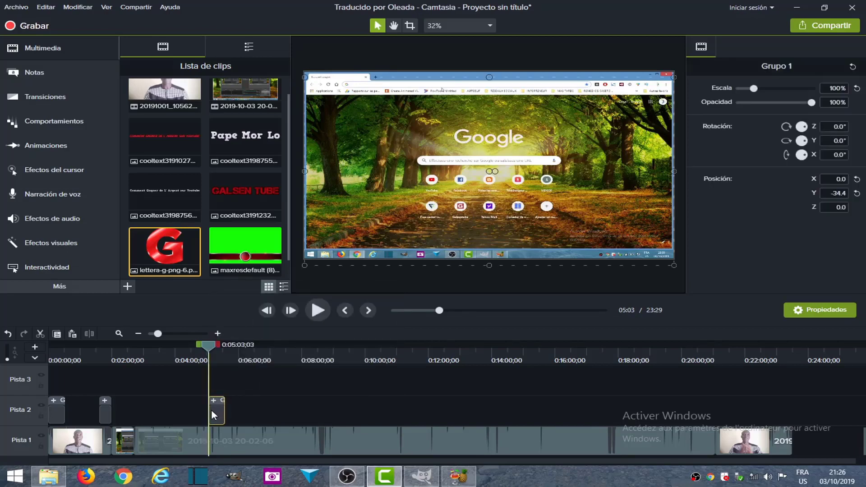
left_click_drag(224, 417, 218, 413)
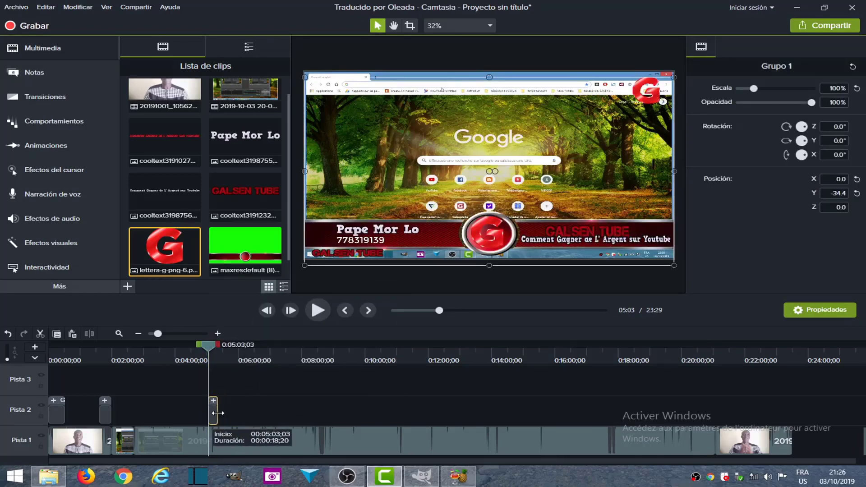
left_click(318, 308)
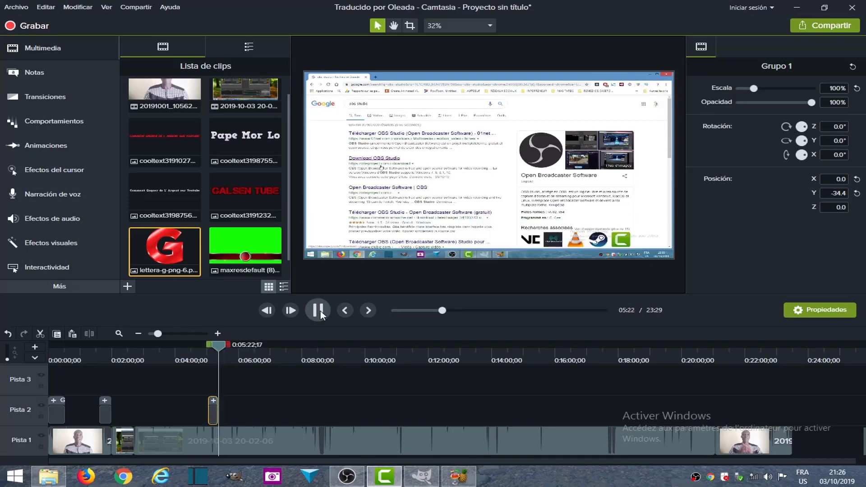
- Paste another copy of the overlay group on track 2, align its start to about 11:05, and play it back
left_click_drag(229, 343, 312, 349)
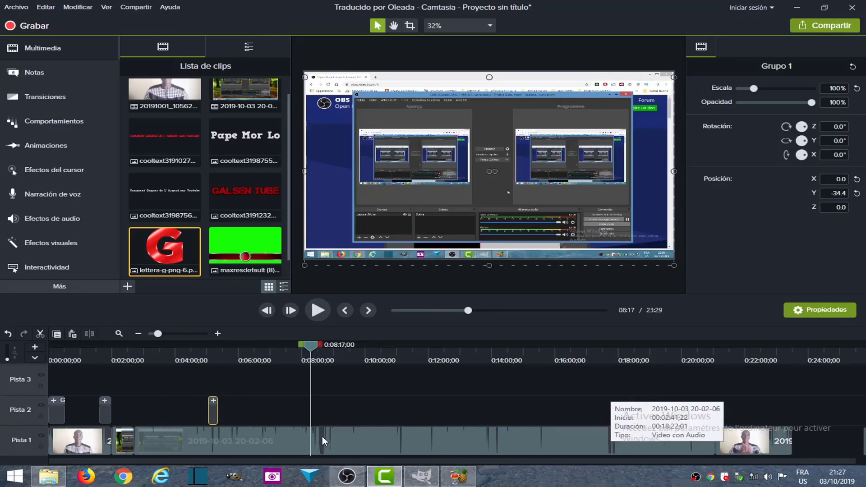
left_click_drag(309, 346, 317, 345)
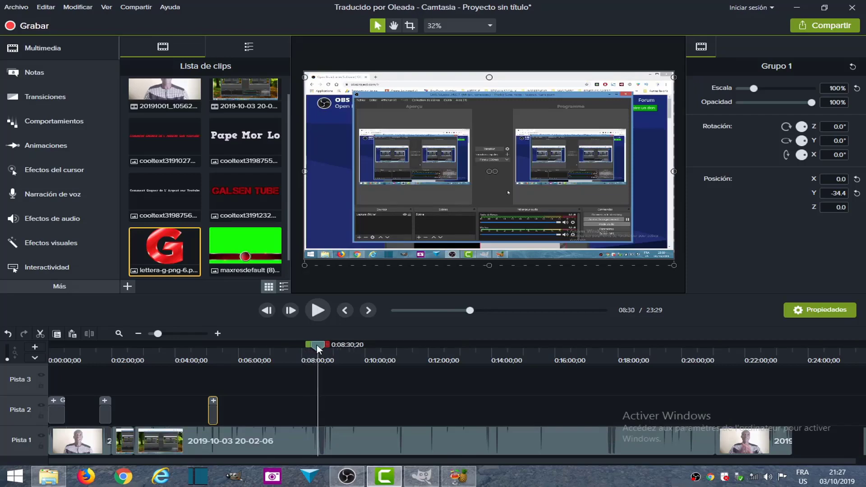
left_click(318, 310)
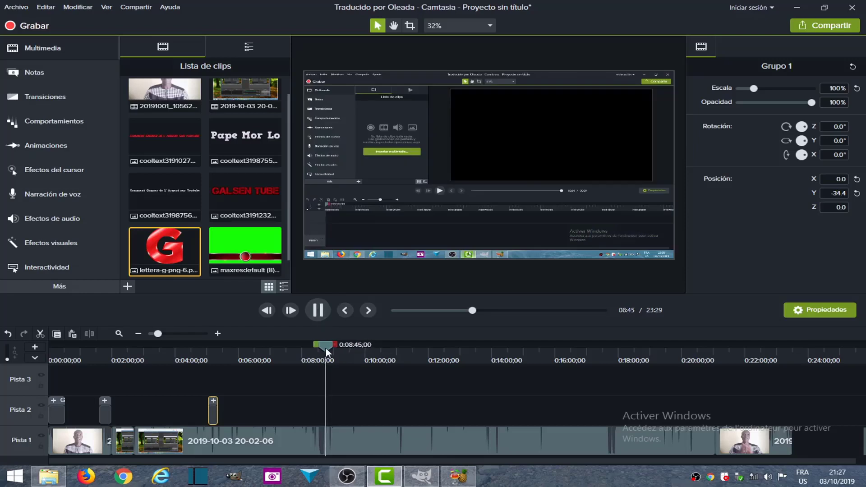
left_click(314, 348)
left_click(320, 308)
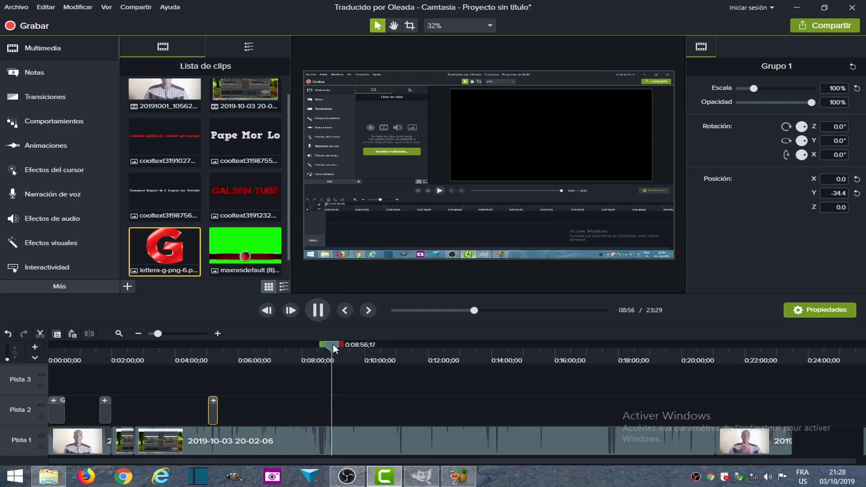
left_click_drag(333, 346, 372, 354)
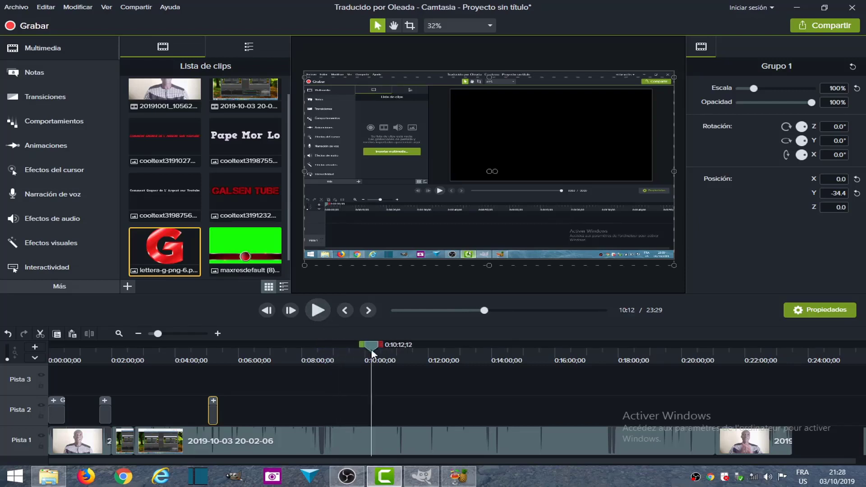
left_click(319, 310)
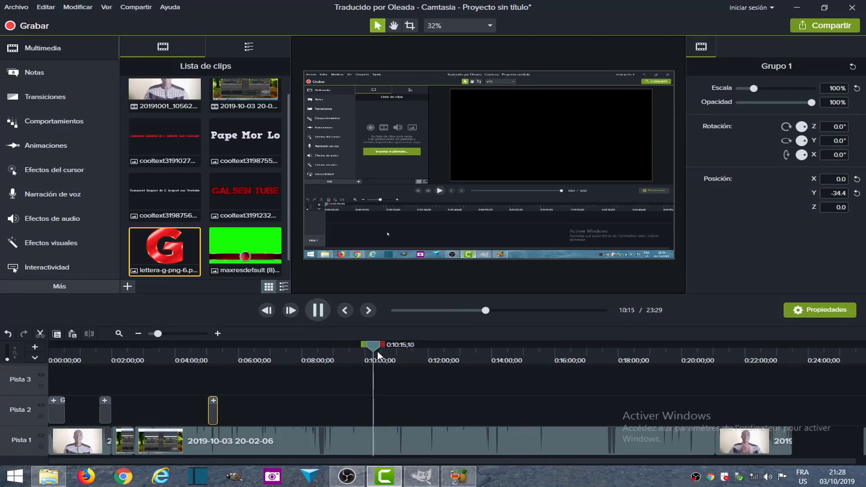
mouse_move(378, 347)
left_mouse_down()
mouse_move(407, 351)
mouse_move(394, 347)
left_mouse_up()
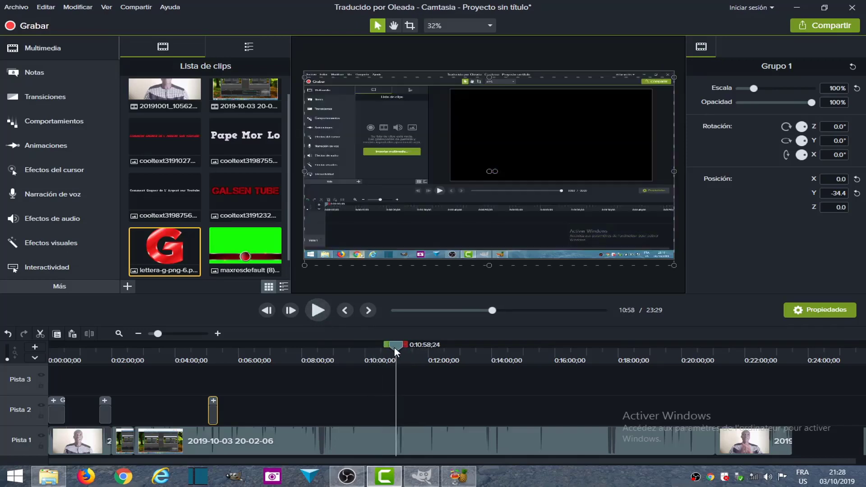
left_click(318, 311)
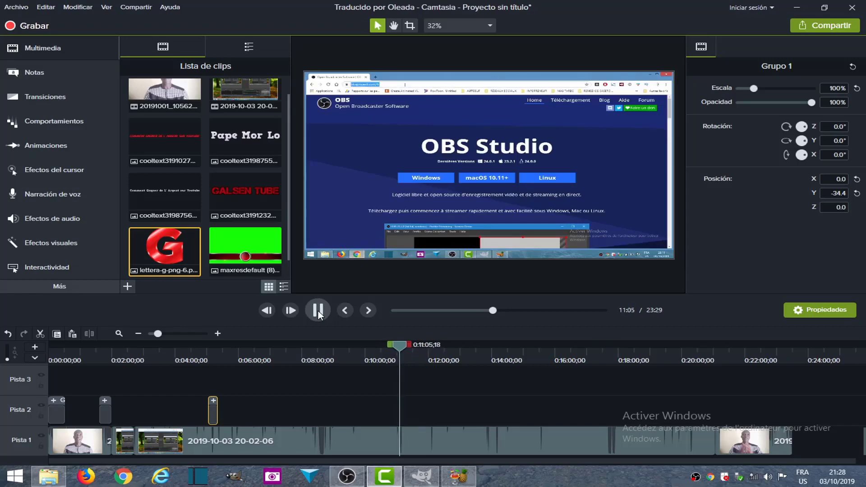
left_click(318, 311)
right_click(404, 411)
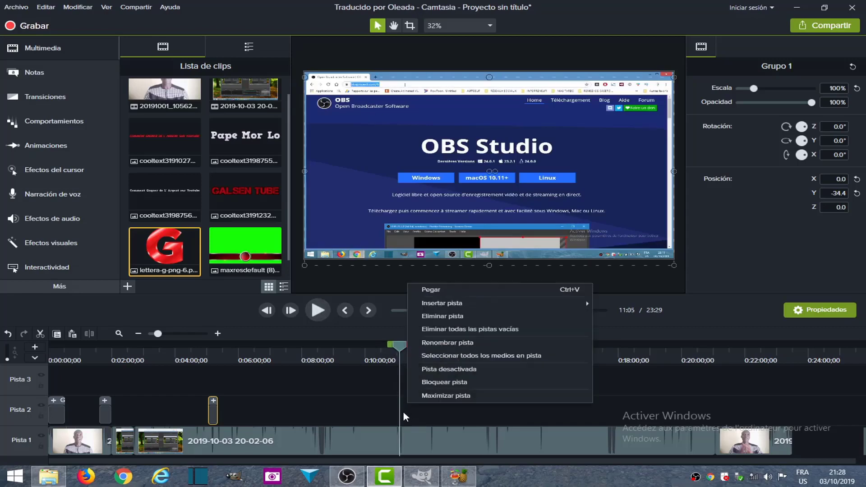
left_click(434, 288)
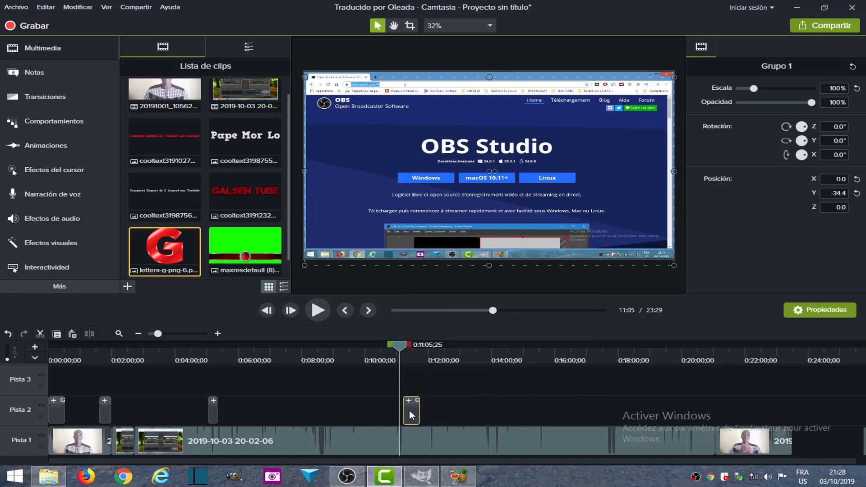
mouse_move(410, 410)
left_mouse_down()
mouse_move(391, 410)
mouse_move(409, 409)
left_mouse_up()
left_click(318, 311)
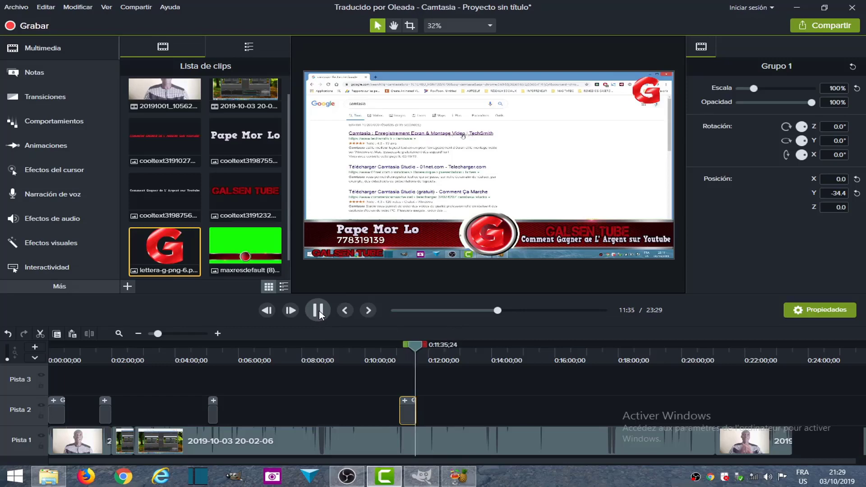
- Paste the overlay group on track 2 at about 20:39 and shorten it to end just before the closing talking-head clip
left_click(422, 346)
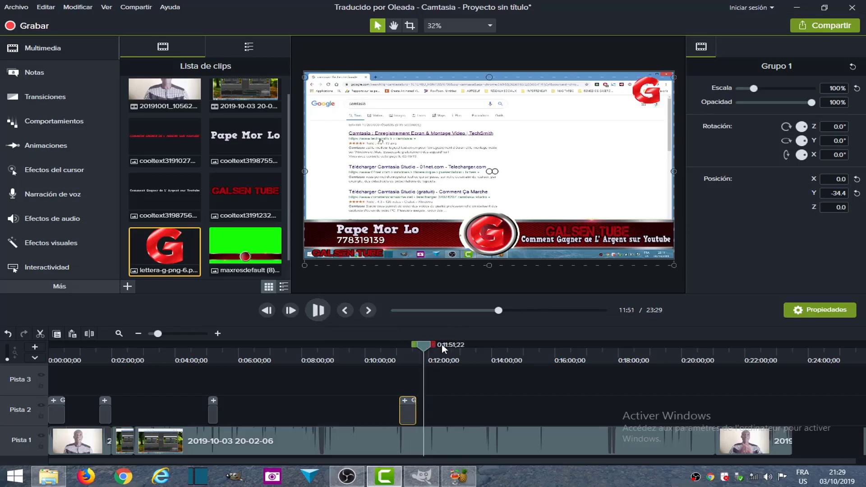
left_click_drag(535, 347, 710, 352)
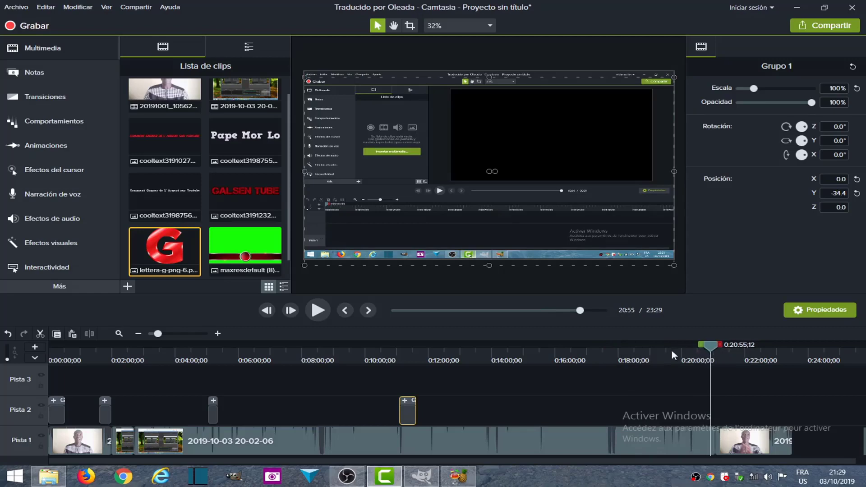
left_click(318, 311)
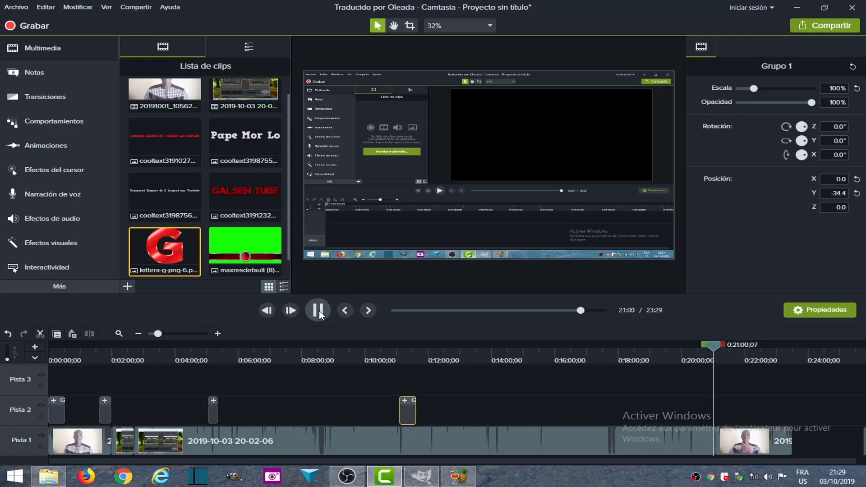
left_click(318, 310)
left_click_drag(718, 343, 706, 346)
right_click(707, 411)
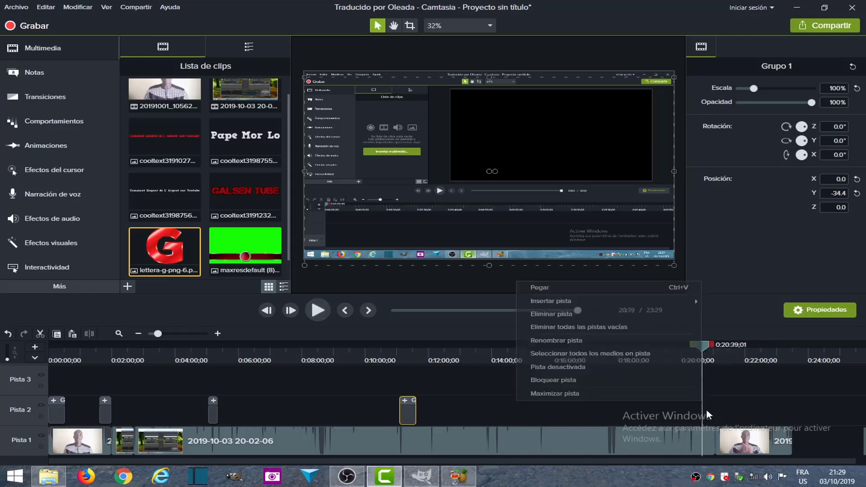
left_click(555, 287)
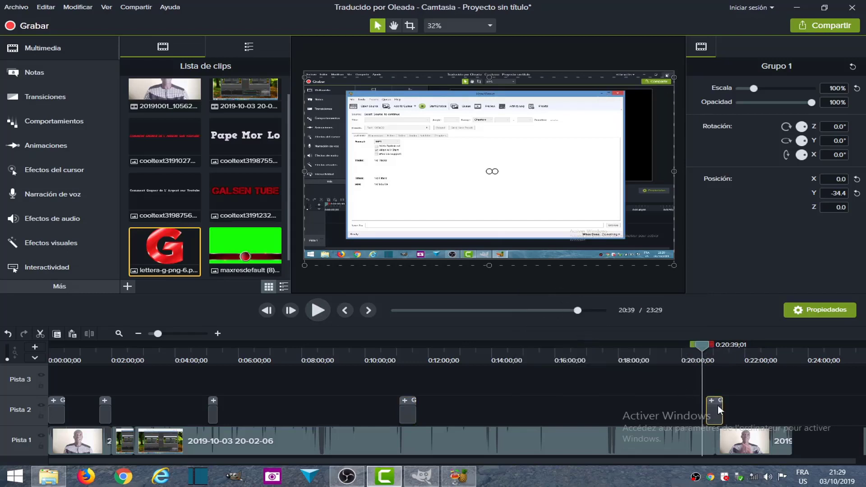
left_click_drag(715, 410, 705, 415)
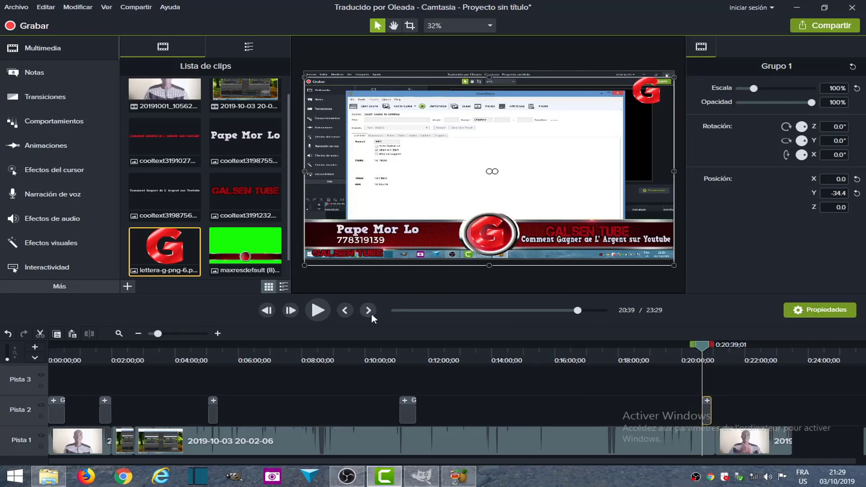
- Paste the overlay group on track 2 at about 21:13 and extend it to the end of the closing talking-head clip
left_click(317, 310)
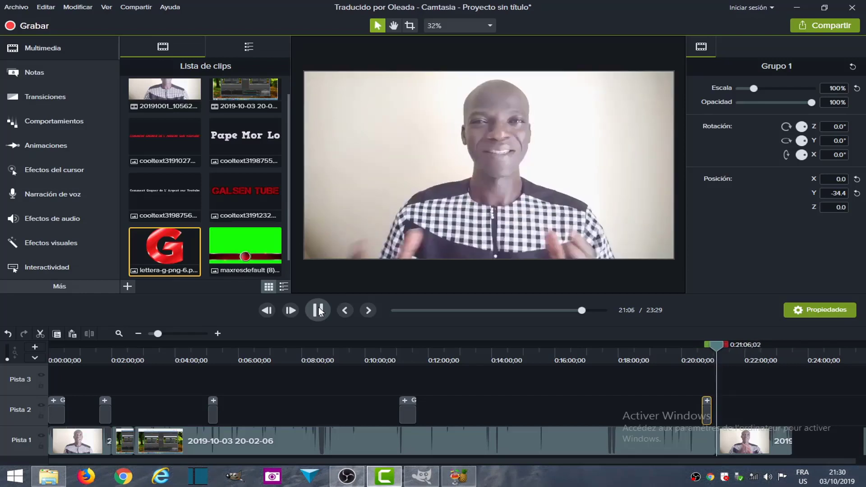
right_click(710, 406)
left_click(574, 293)
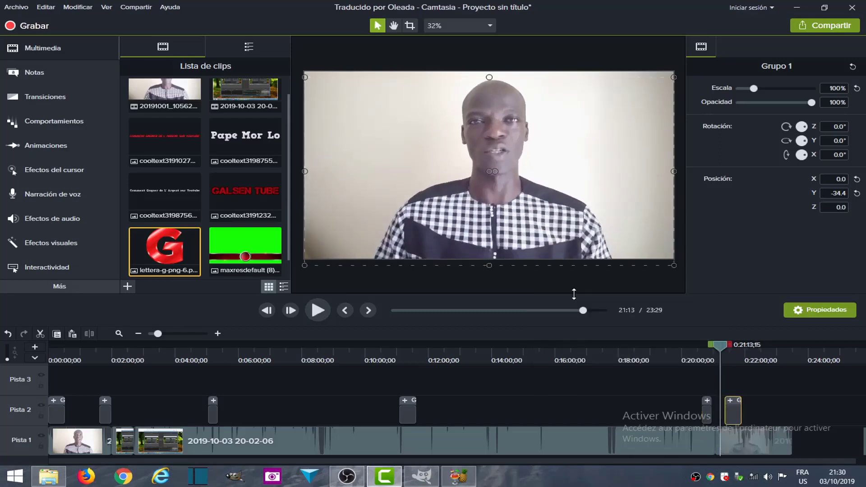
left_click_drag(733, 415, 728, 414)
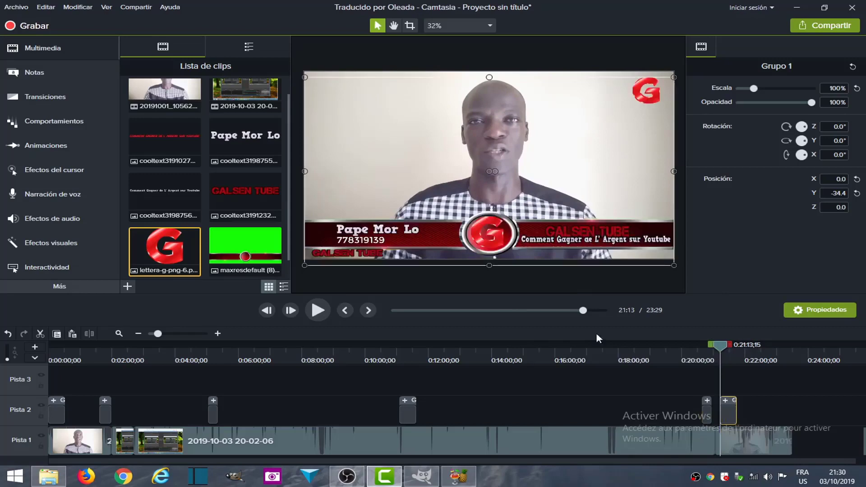
left_click(324, 312)
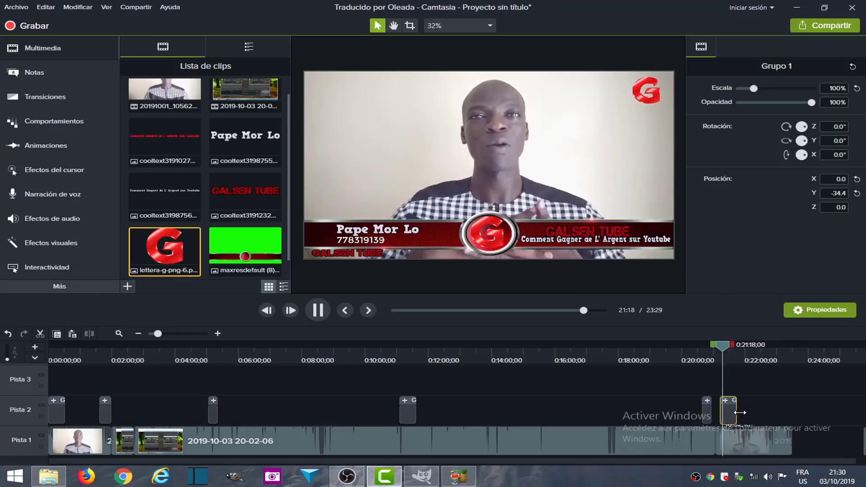
left_click_drag(739, 413, 790, 413)
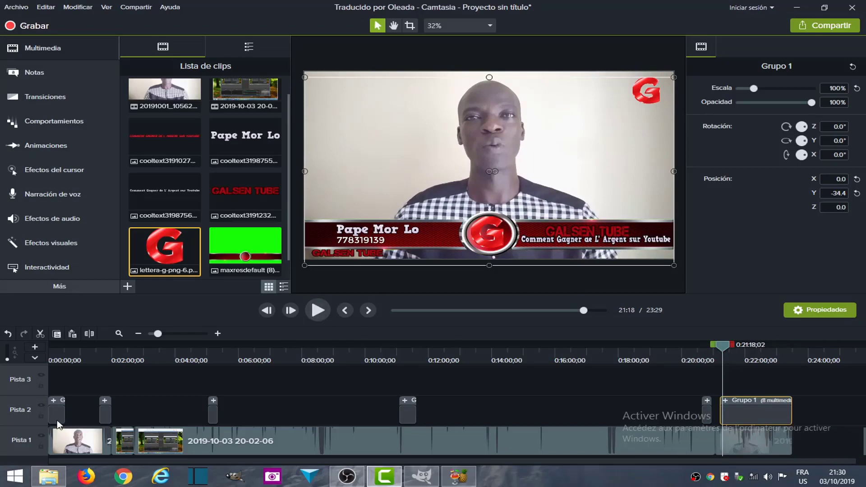
- Delete the overlay copy at about 1:36 and extend the first overlay group to the end of the opening talking-head clip
left_click(108, 412)
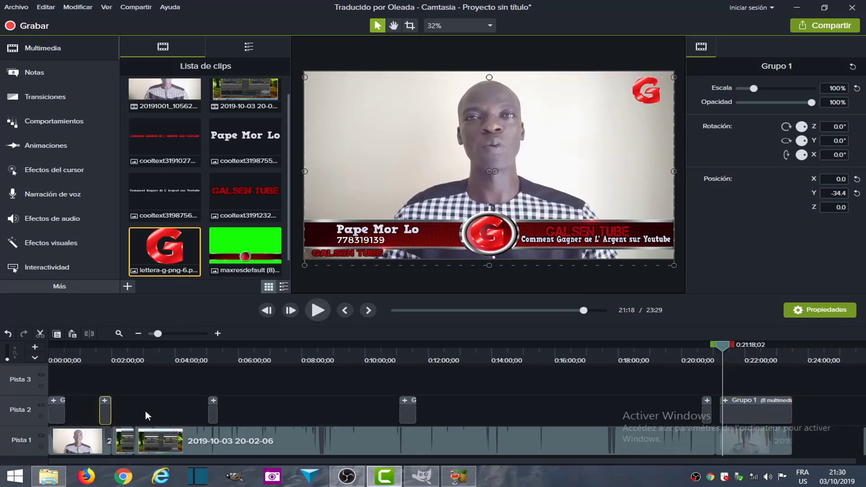
key("Delete")
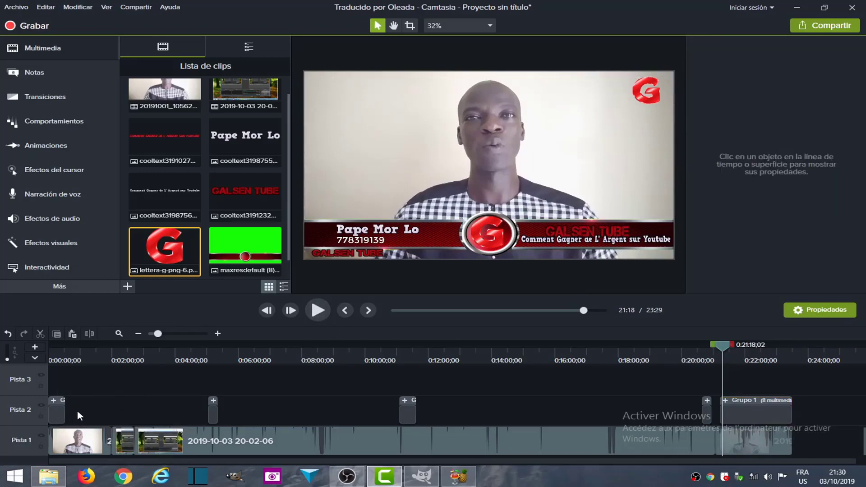
left_click_drag(65, 413, 110, 412)
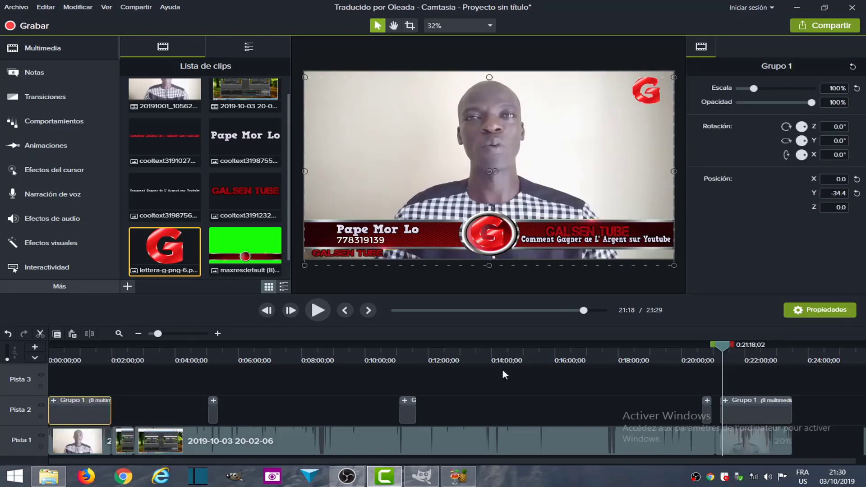
- Play back the closing talking-head clip from about 21:18 to check its overlay, and clear the selection
left_click(318, 310)
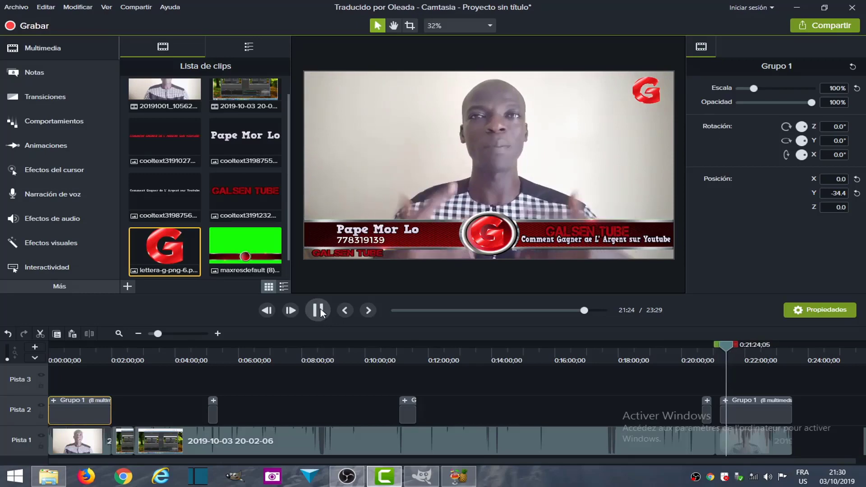
left_click(318, 311)
left_click(279, 393)
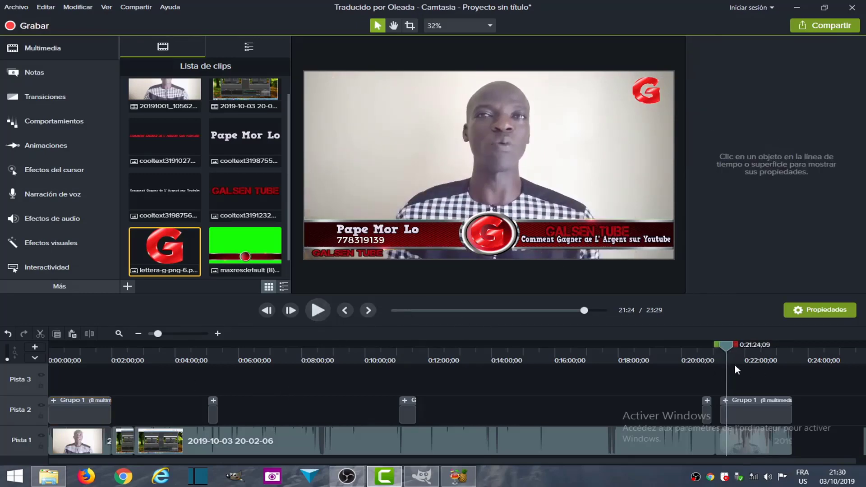
- Move the short overlay group just before the closing talking-head clip back to start at about 16:11 on track 2
left_click(706, 408)
left_click_drag(723, 345, 588, 370)
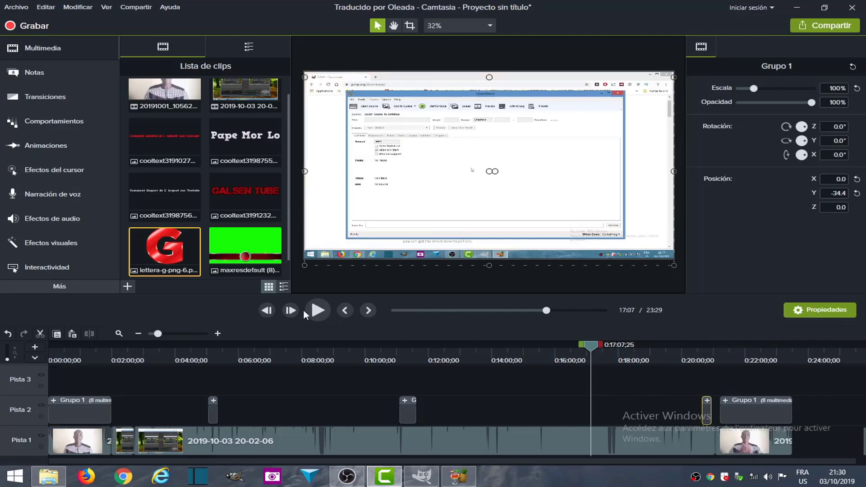
left_click(317, 310)
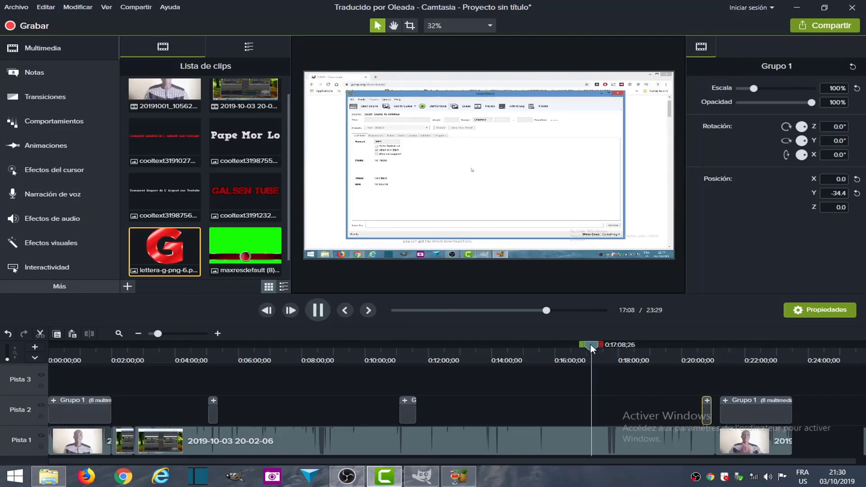
left_click_drag(590, 346, 558, 345)
left_click(318, 310)
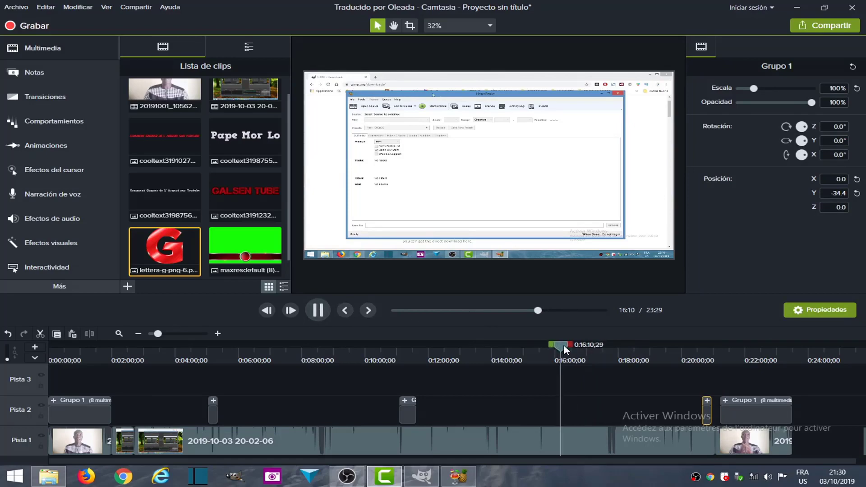
left_click(318, 310)
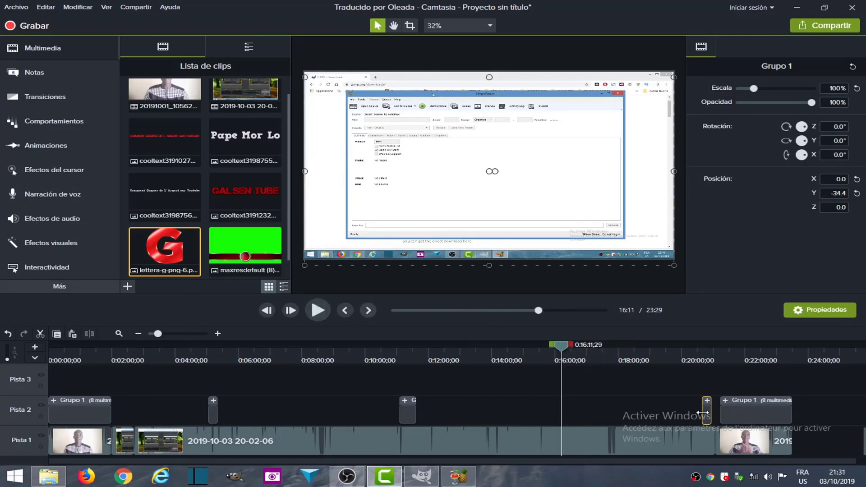
left_click_drag(707, 417, 576, 409)
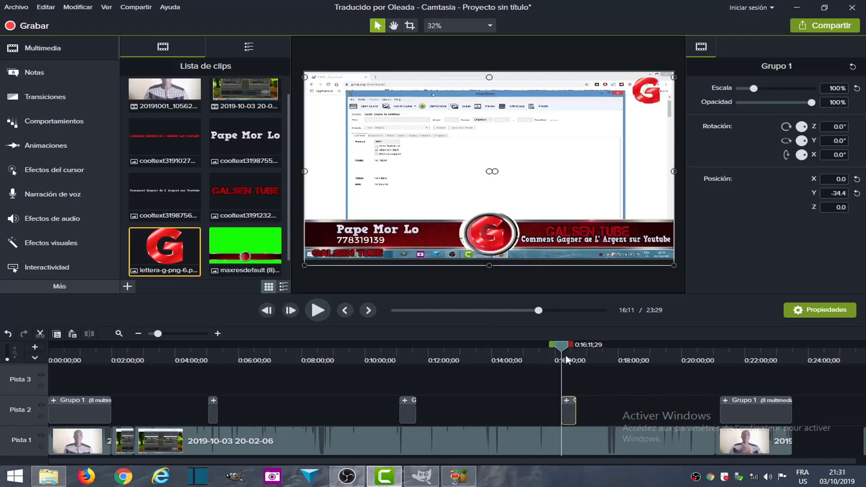
- Play back the timeline around the overlay group at about 16:11 to check where it appears and ends
left_click_drag(561, 347, 578, 352)
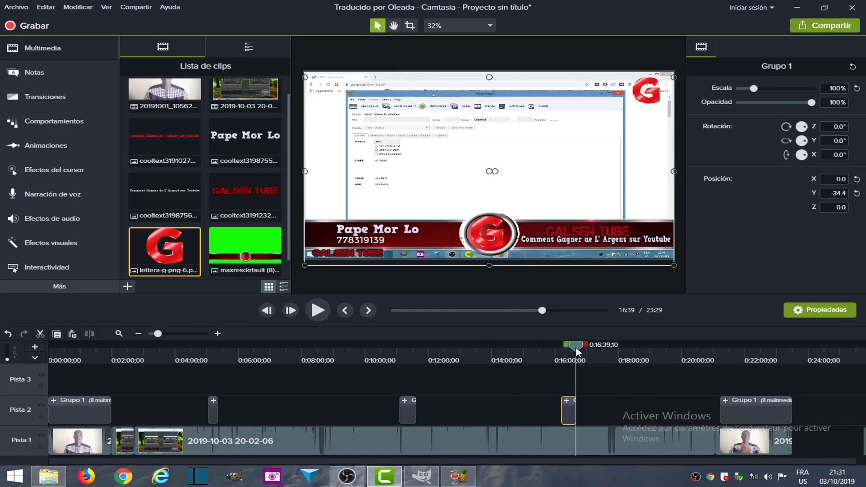
left_click(318, 311)
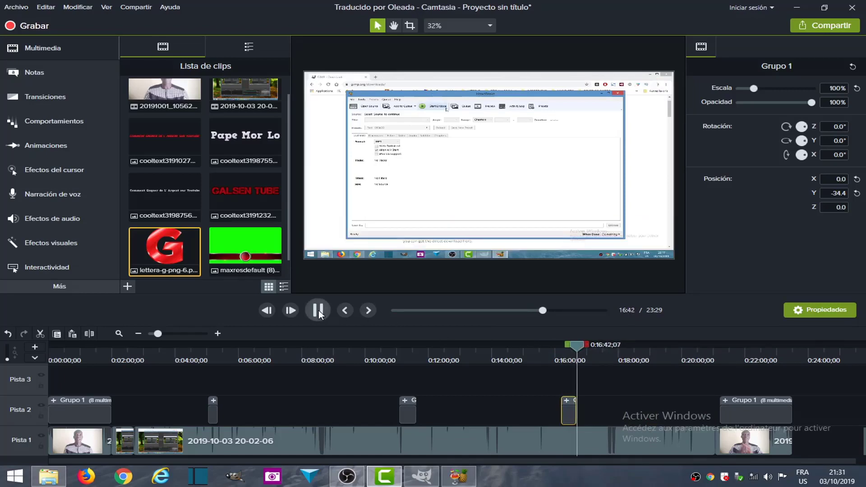
left_click(318, 311)
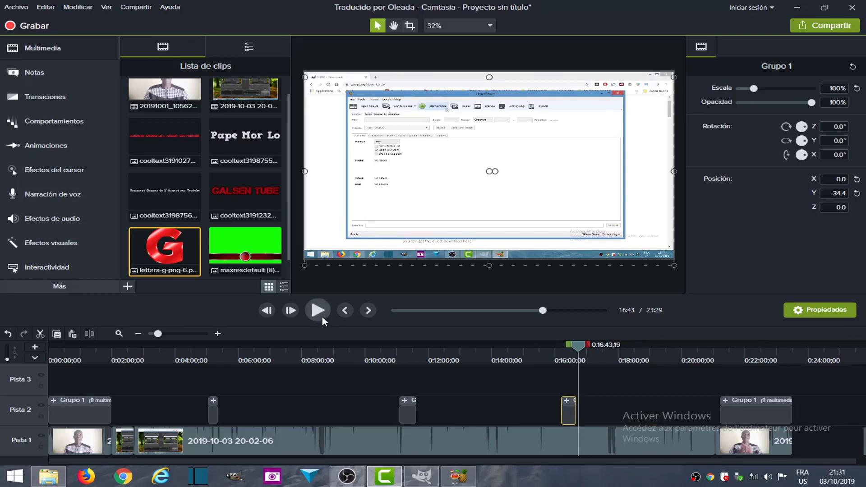
left_click(526, 384)
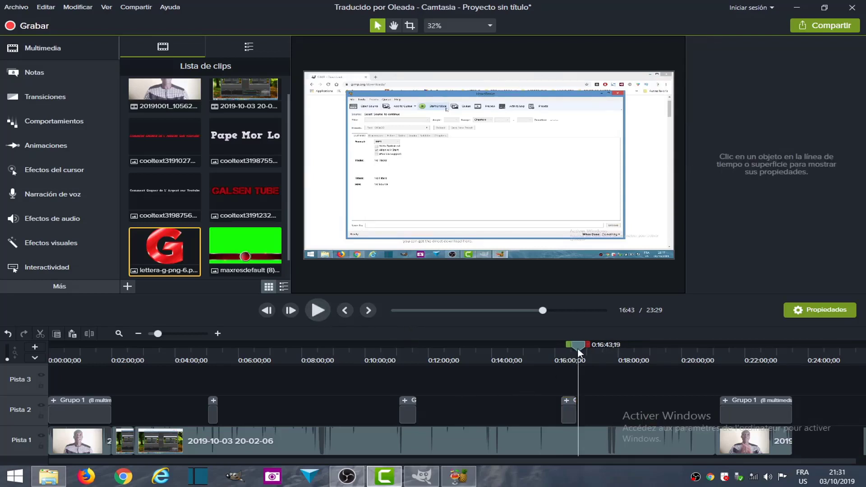
left_click_drag(580, 351, 558, 352)
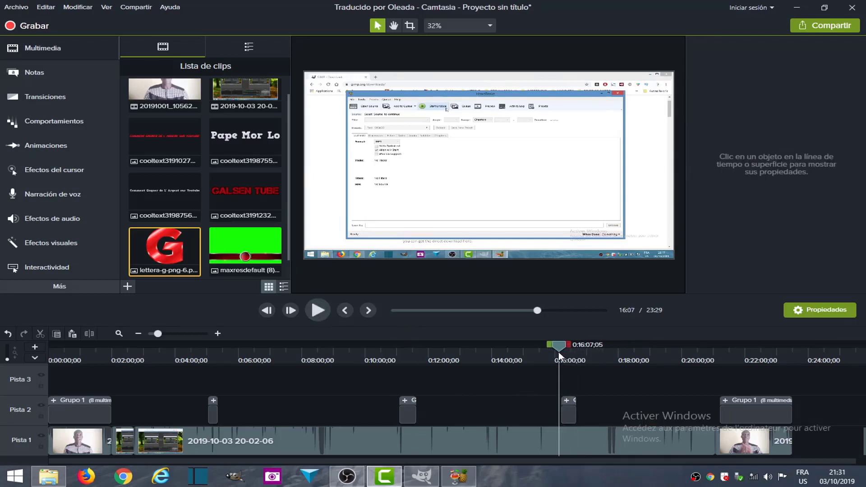
left_click(575, 410)
left_click(586, 410)
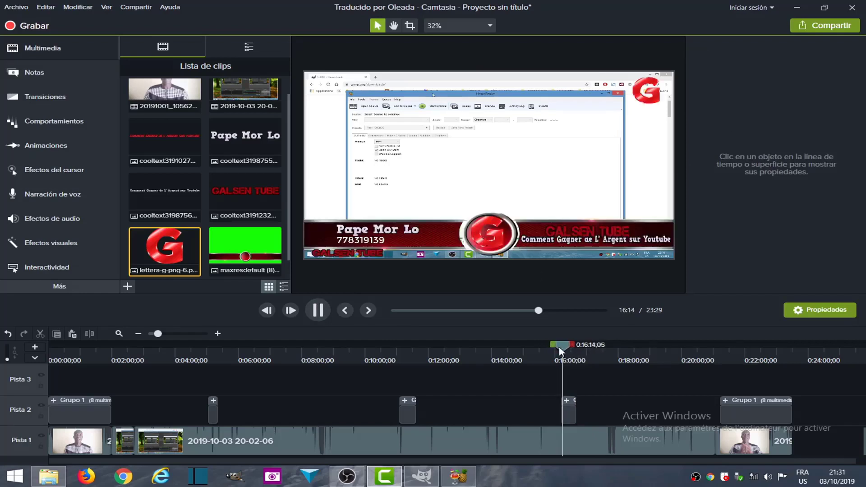
left_click_drag(559, 347, 544, 354)
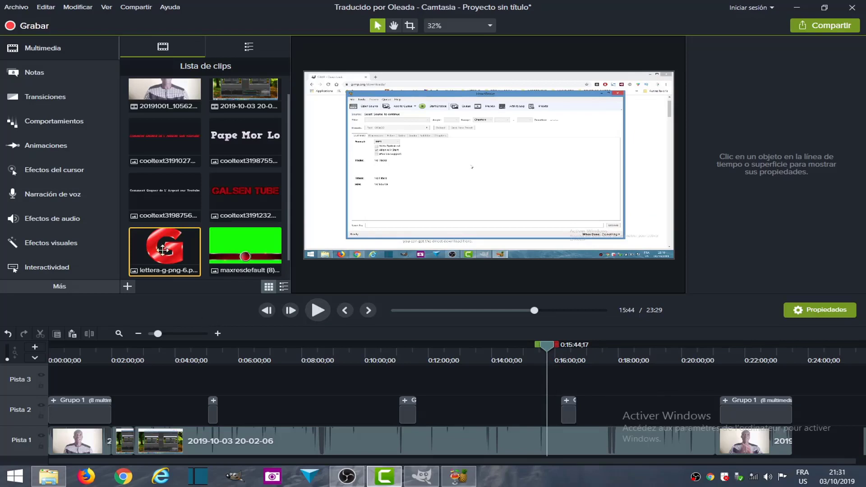
- Apply the Rizado transition to both ends of the first overlay group on track 2
left_click(68, 126)
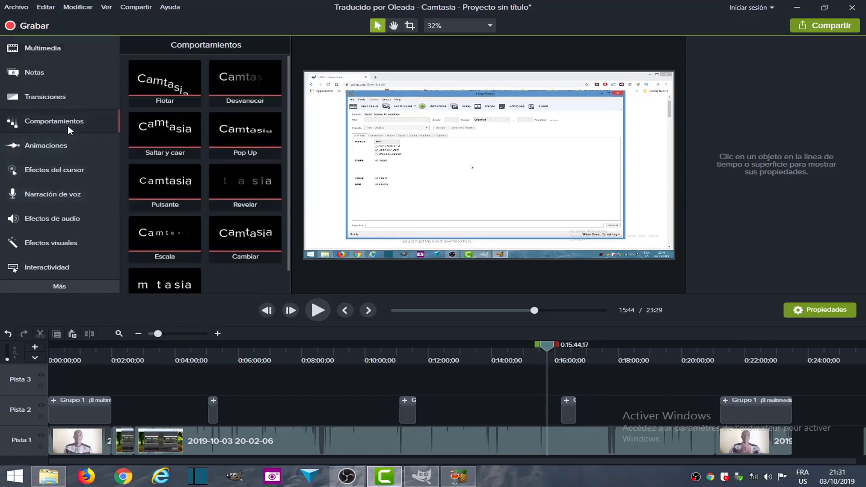
left_click(56, 93)
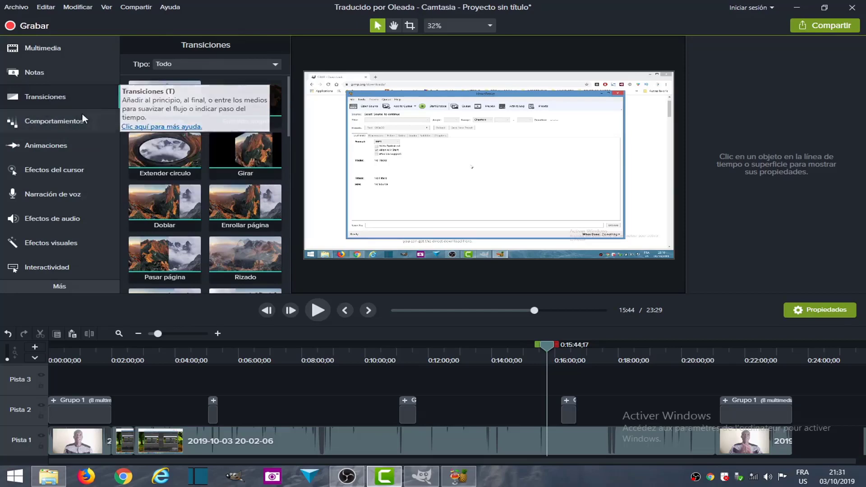
left_click(252, 264)
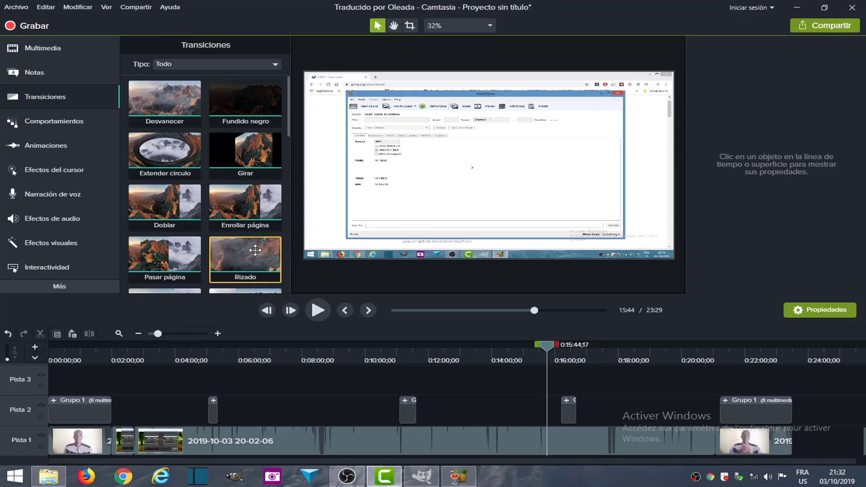
left_click_drag(251, 252, 87, 407)
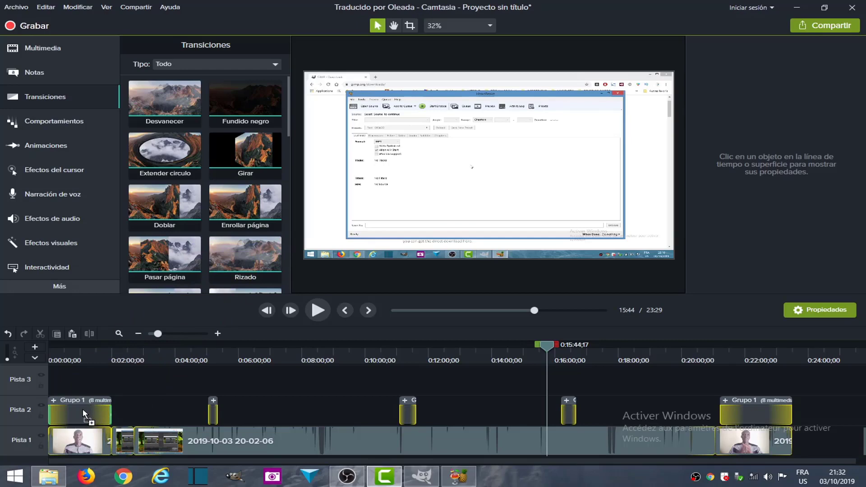
left_click_drag(82, 408, 110, 416)
left_click_drag(111, 416, 86, 415)
left_click_drag(81, 410, 81, 412)
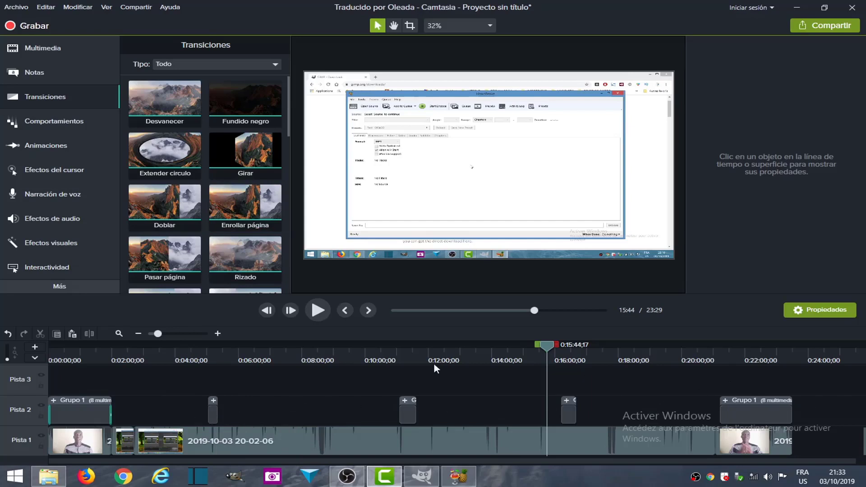
- Apply the Rizado transition to both ends of the remaining four overlay groups on track 2
left_click_drag(248, 254, 215, 417)
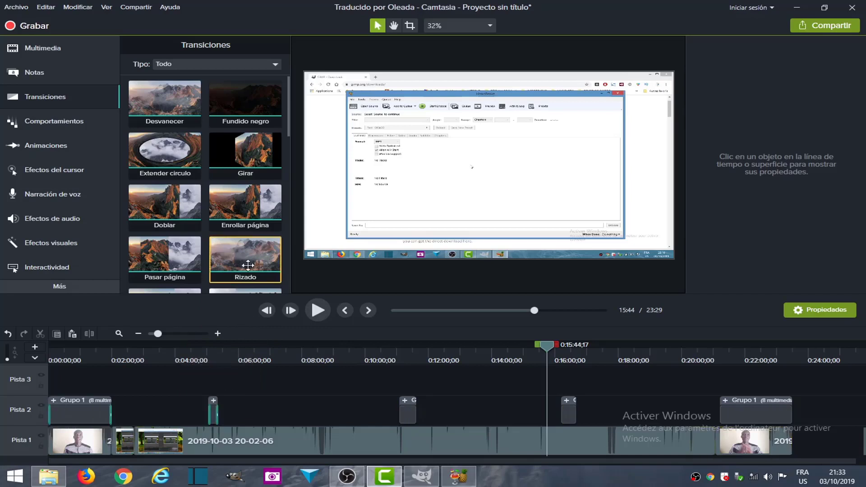
left_click_drag(309, 291, 406, 414)
left_click_drag(245, 255, 560, 422)
left_click_drag(236, 251, 756, 410)
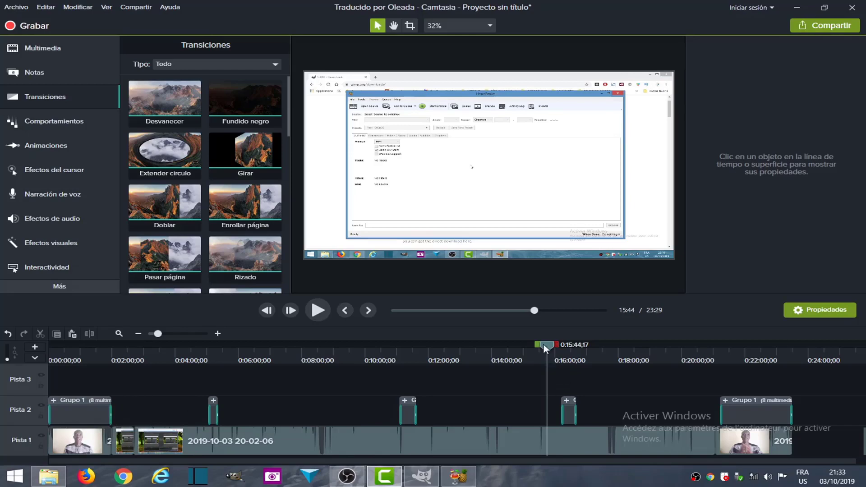
- Play back from about 15:59 to past the end of the fourth overlay group to check its transitions
left_click_drag(549, 344, 557, 345)
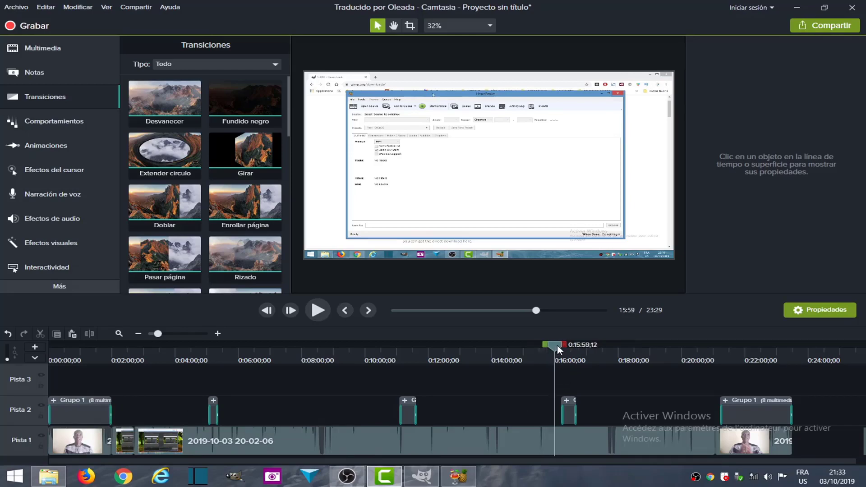
left_click(318, 311)
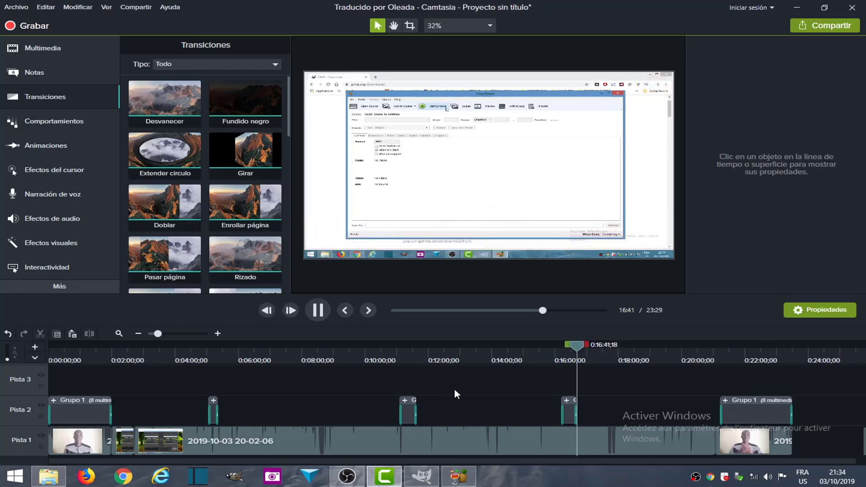
left_click(318, 312)
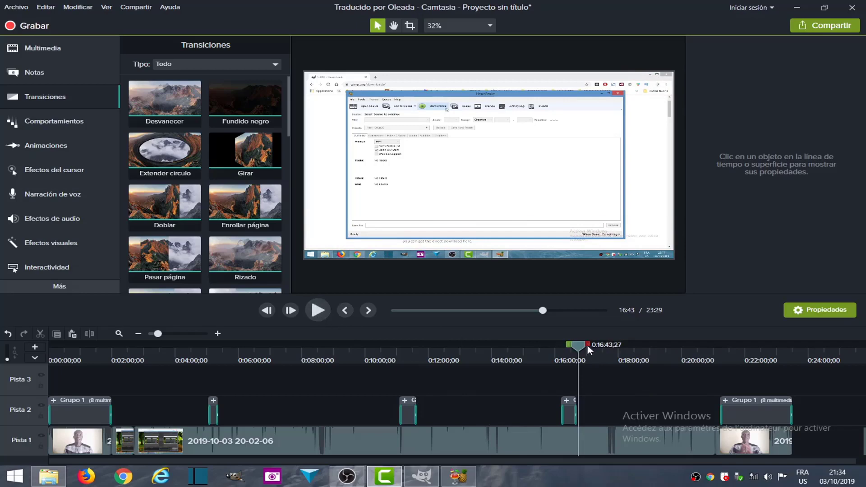
- Play back the opening from 0:00 to check the first overlay's transition, and return the playhead to the start
left_click_drag(580, 344, 9, 357)
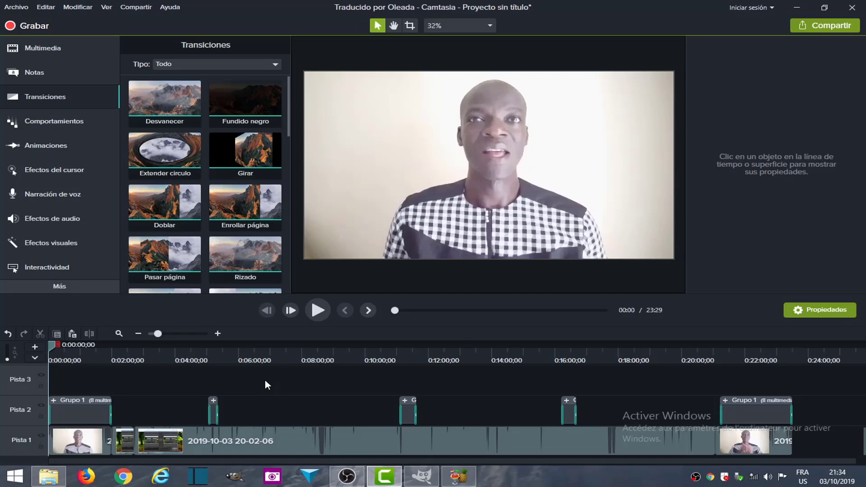
left_click_drag(55, 345, 17, 345)
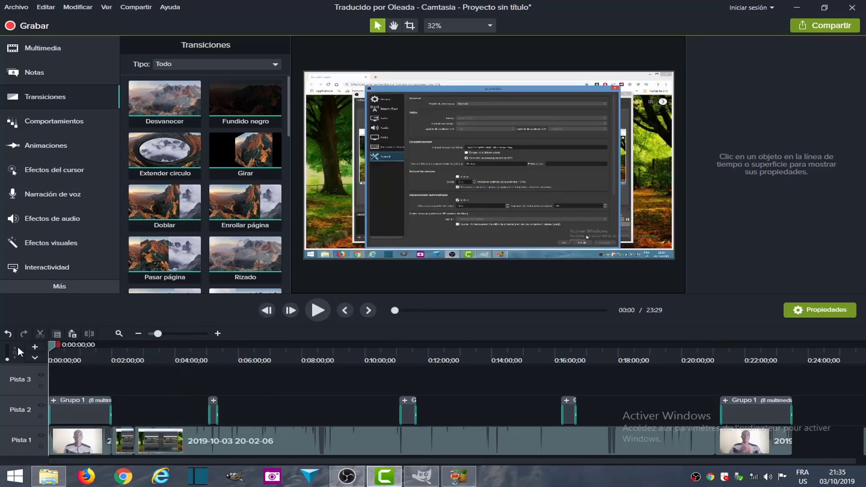
left_click(317, 311)
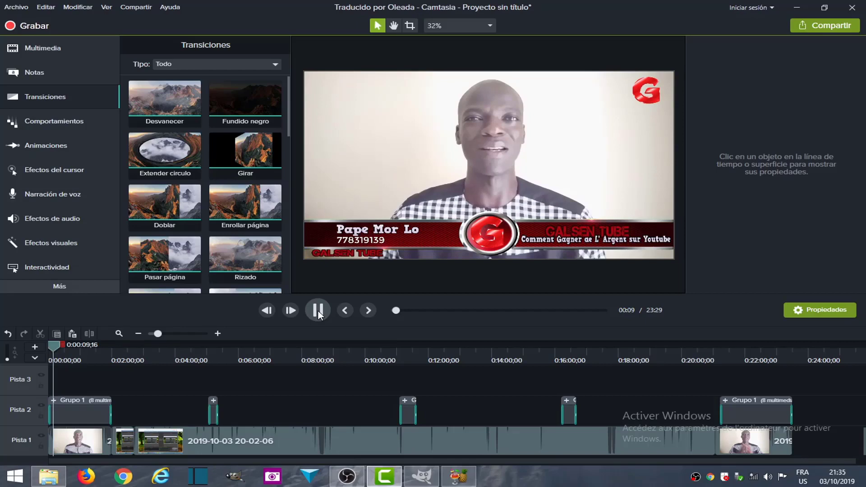
left_click(318, 310)
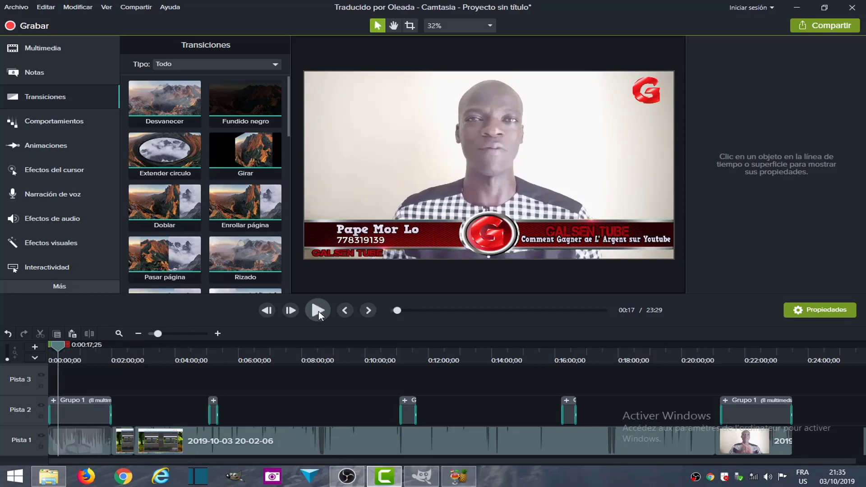
key("Home")
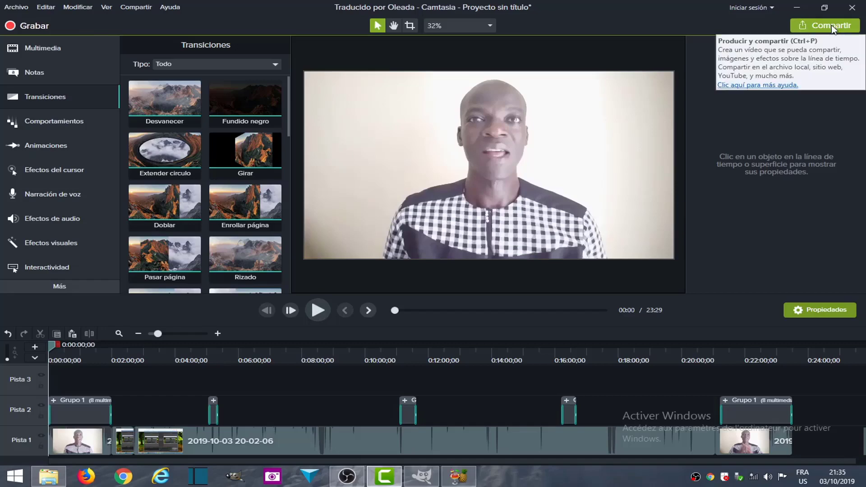
- Start a custom production of the video in MP4 - Smart Player (HTML5) format and continue to the player options
left_click(833, 27)
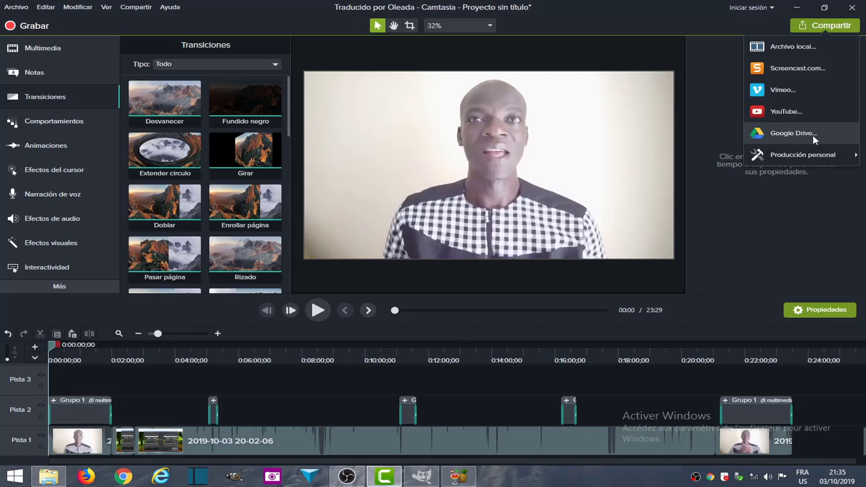
mouse_move(799, 156)
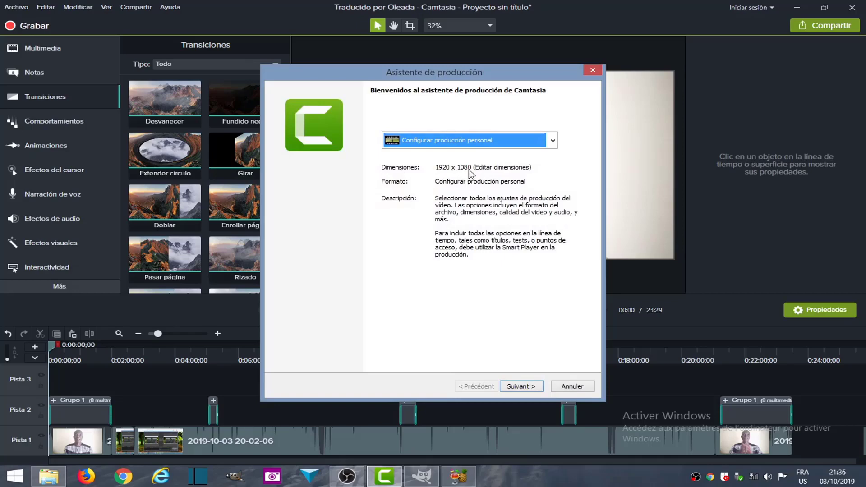
left_click(553, 141)
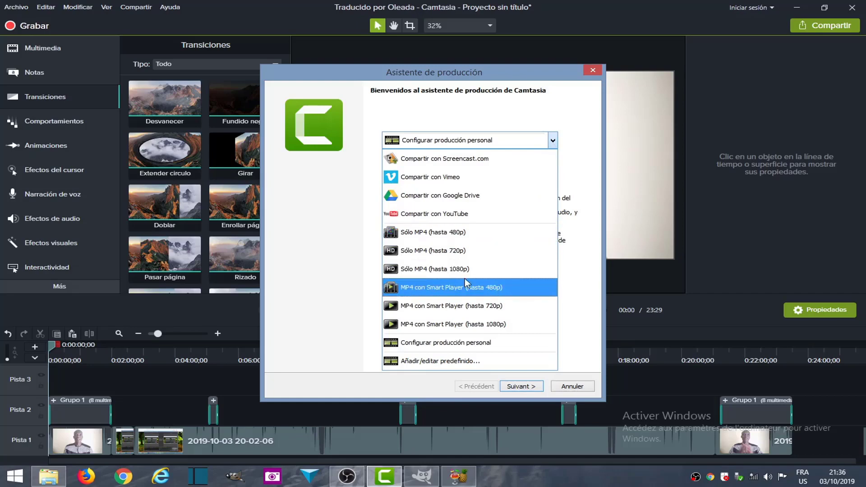
left_click(576, 151)
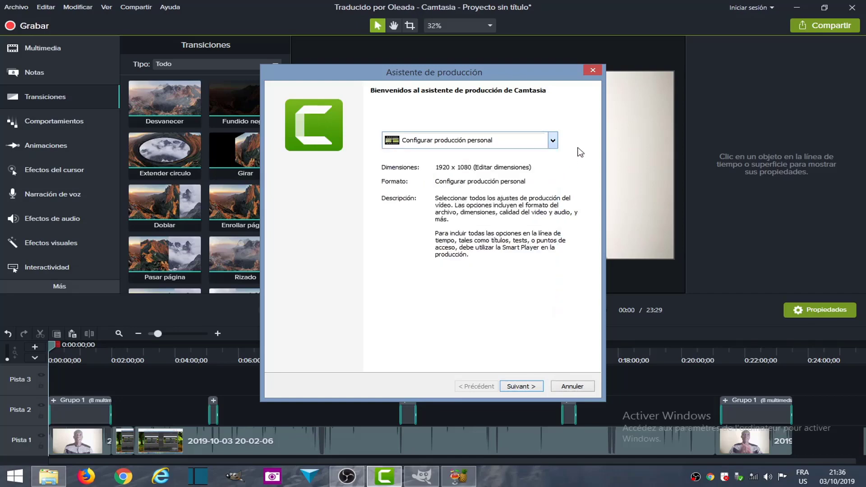
left_click(524, 388)
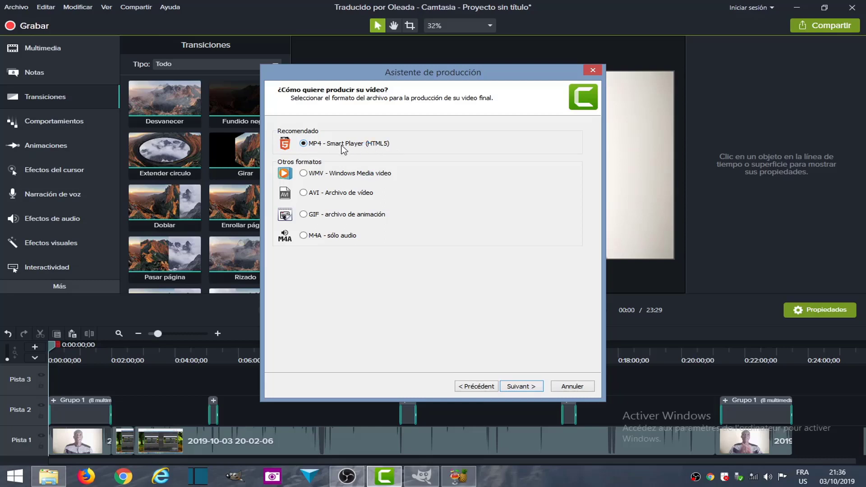
left_click(527, 390)
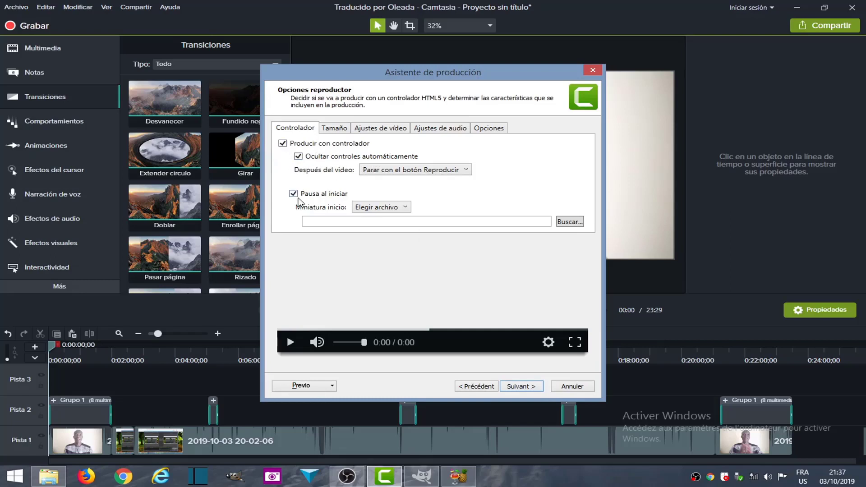
- Review the size, video, audio and other player settings of the production, and continue to the video options
left_click(339, 129)
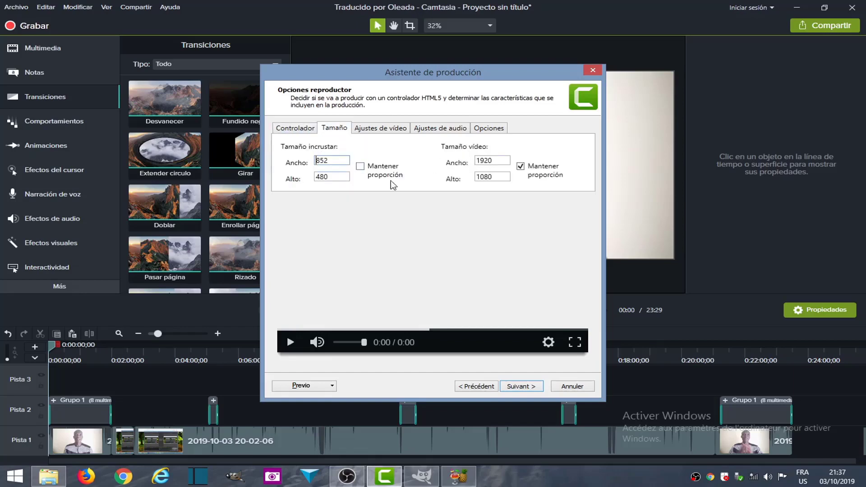
left_click(381, 129)
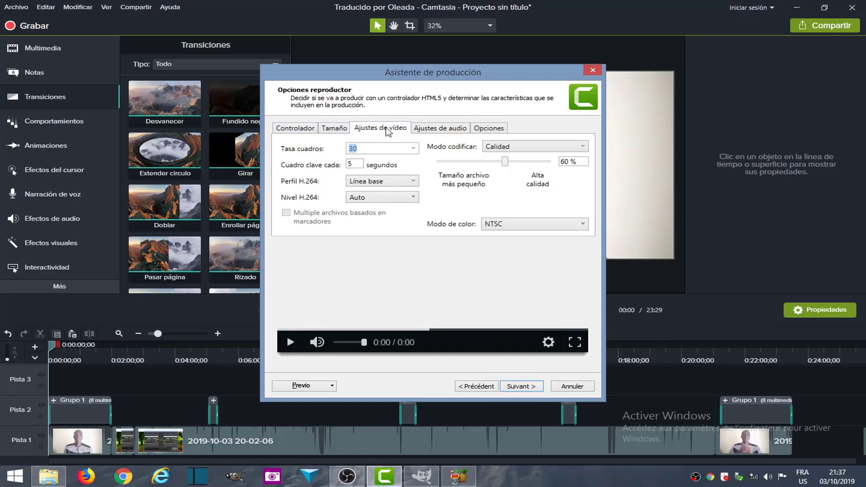
left_click(445, 131)
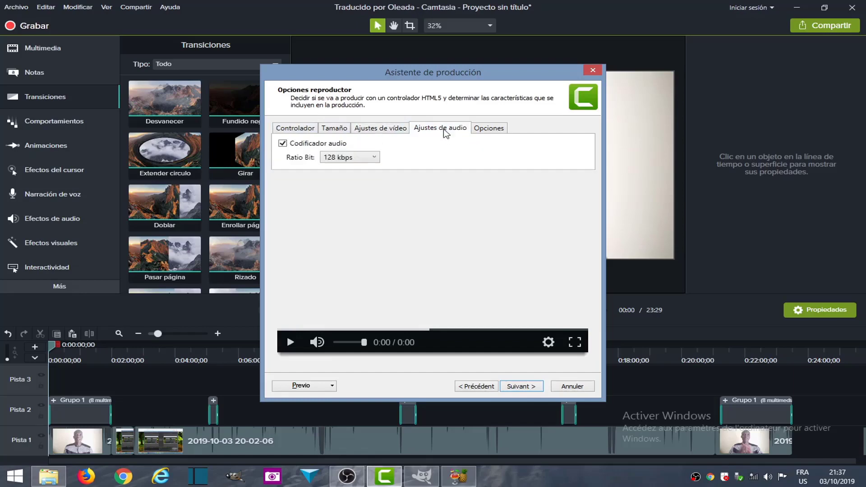
left_click(482, 131)
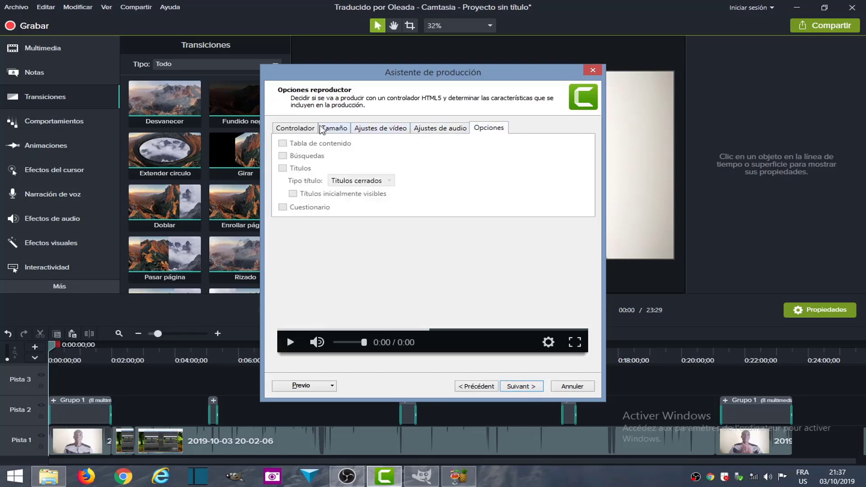
left_click(300, 128)
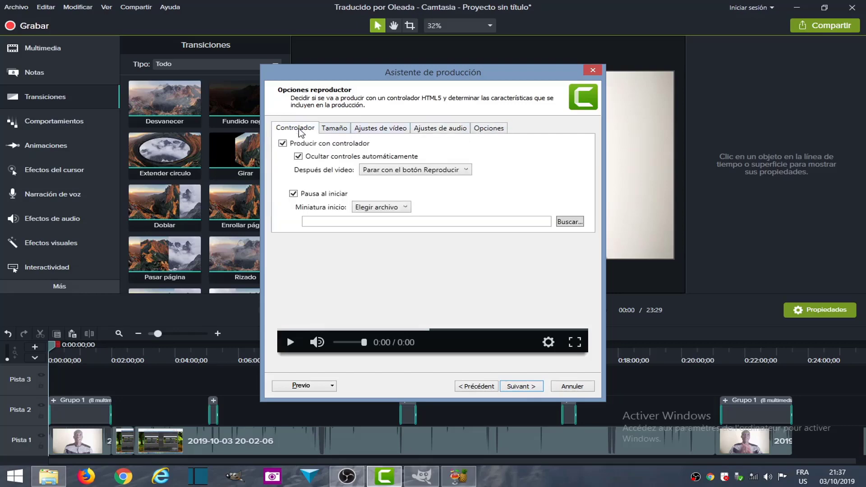
left_click(527, 387)
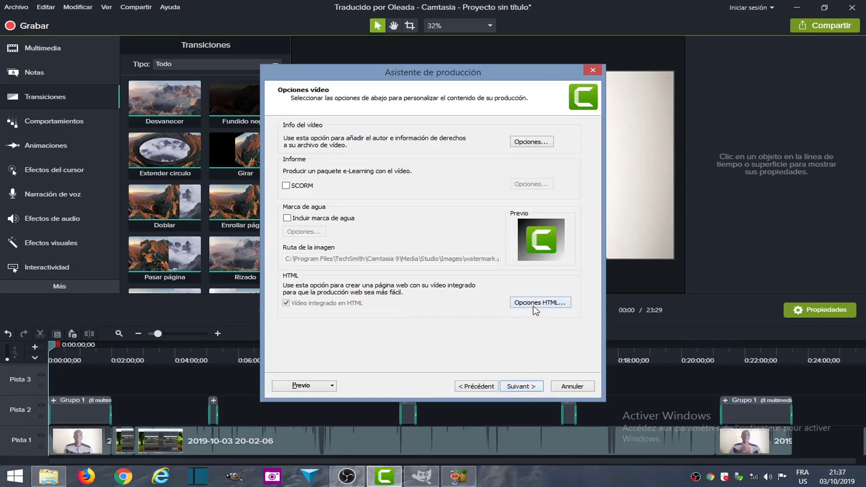
- Review the video, author and iTunes information for the production, and accept it without edits
left_click(530, 141)
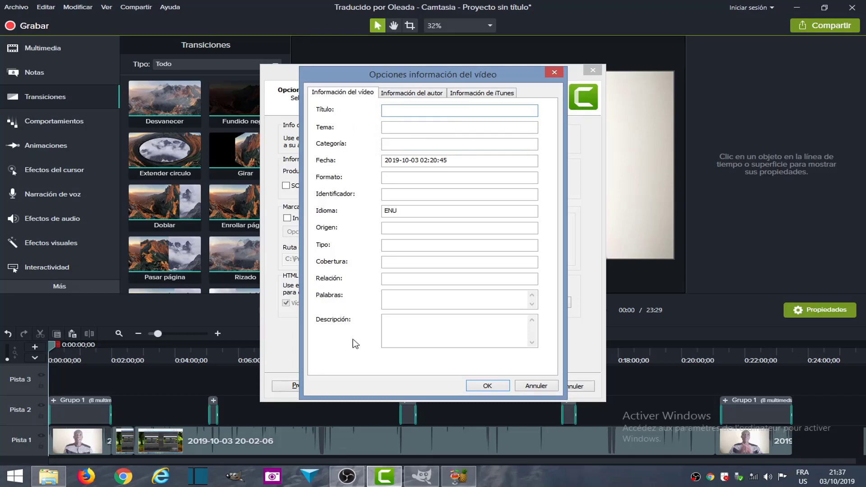
left_click(427, 93)
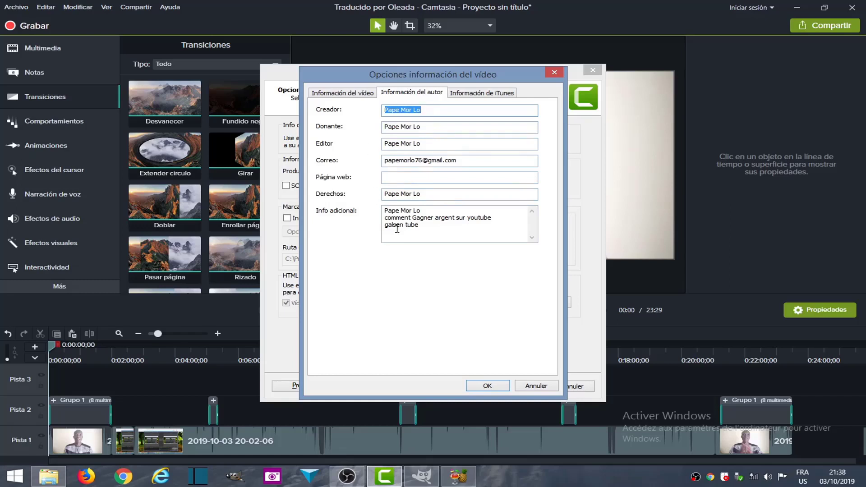
left_click(476, 95)
left_click(345, 93)
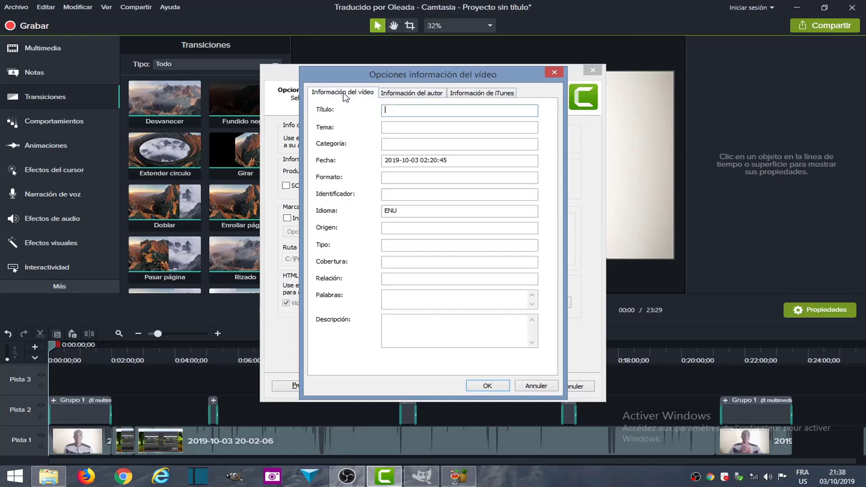
left_click(493, 386)
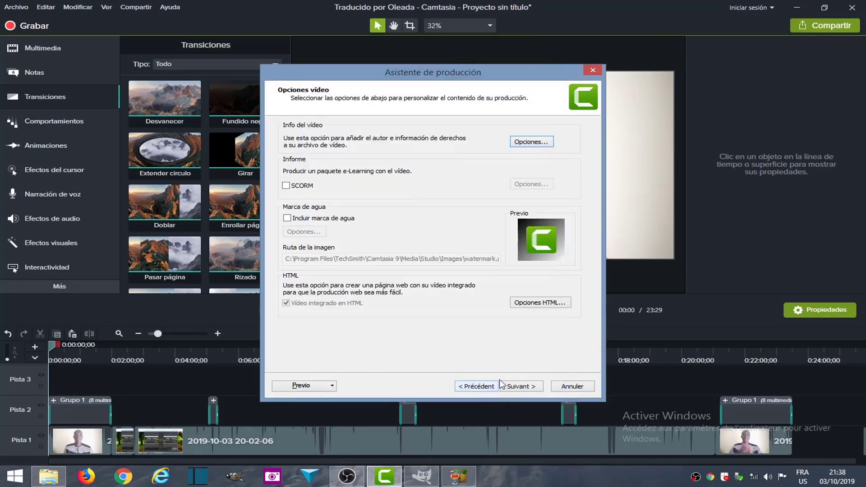
- Name the production "demonstration mnontage" in the Documents\Camtasia folder and start producing the video
left_click(522, 388)
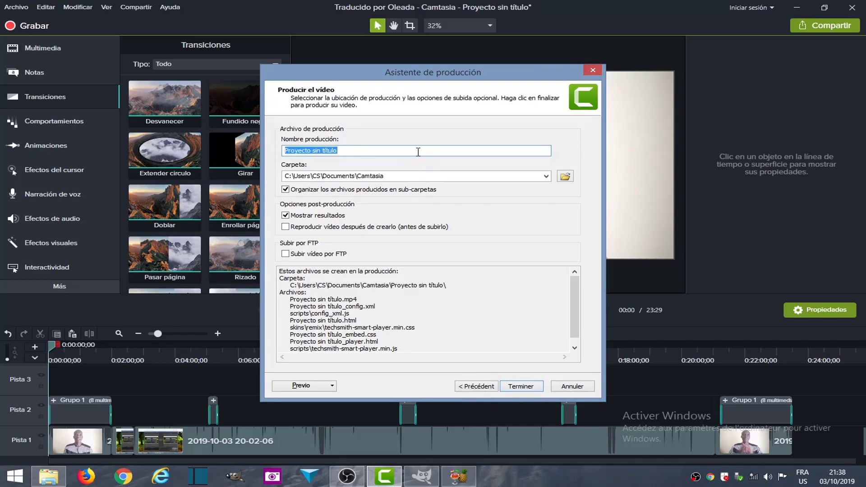
type("de")
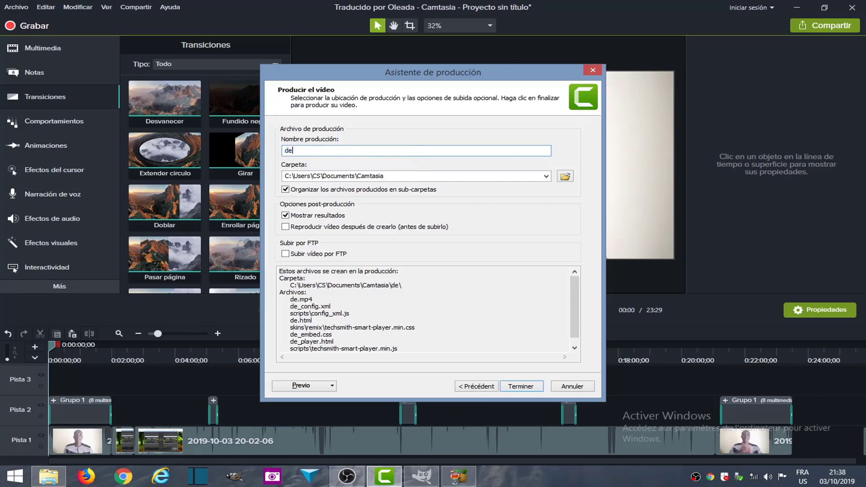
type("monst")
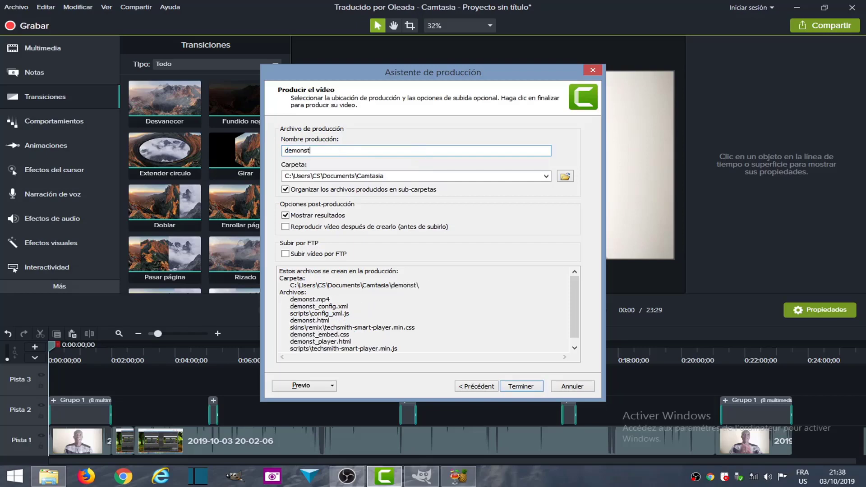
type("ration ")
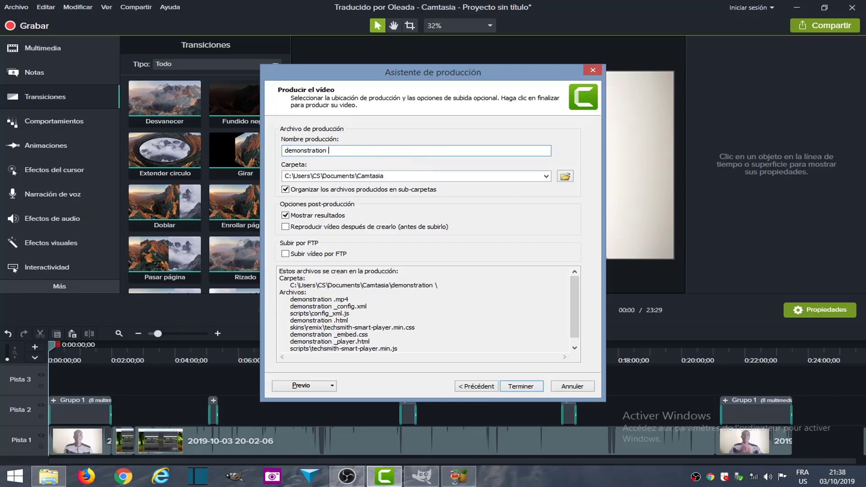
type("mnontage")
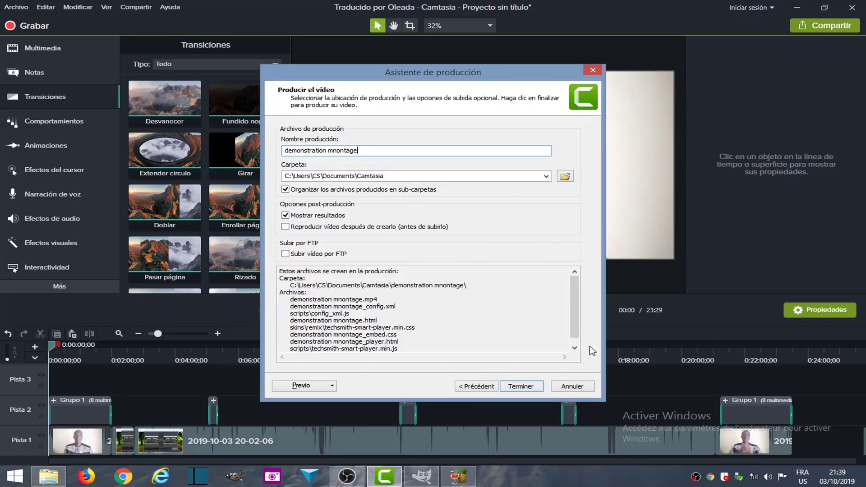
left_click(520, 386)
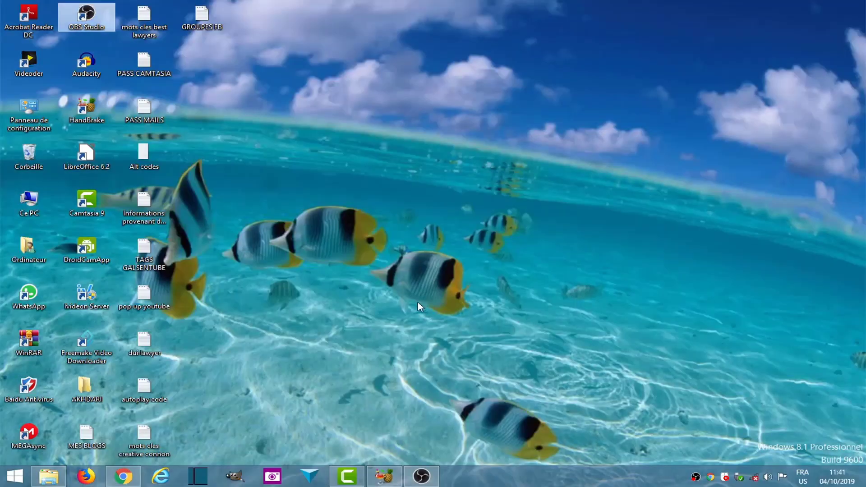
left_click(417, 304)
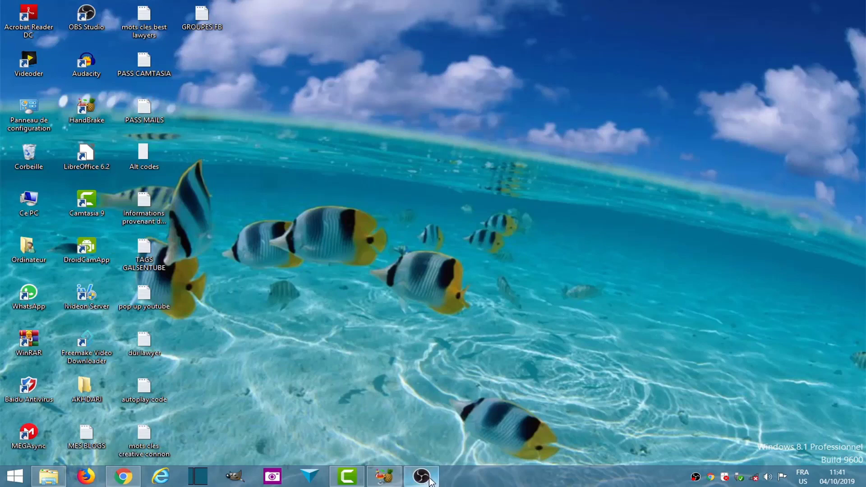
mouse_move(348, 481)
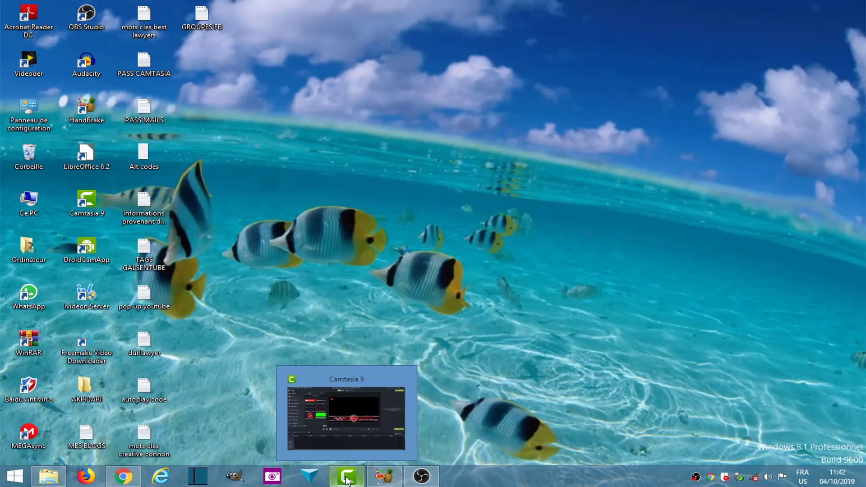
left_click_drag(348, 481, 376, 478)
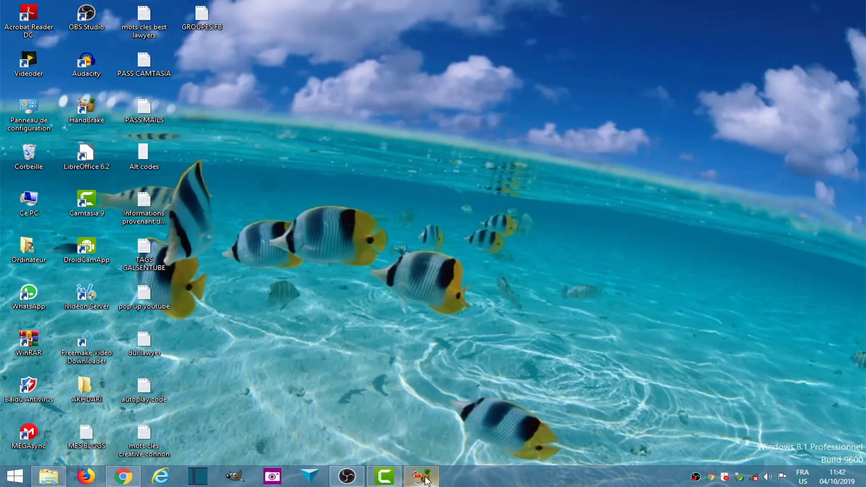
- Switch to HandBrake and load the MP4 video "demonstration mnontage" from its production folder in Documents\Camtasia as the source
left_click(425, 482)
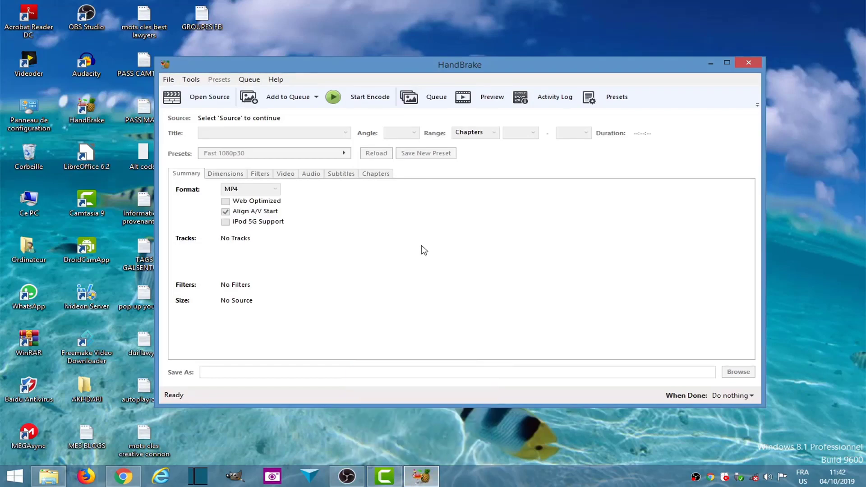
left_click(206, 99)
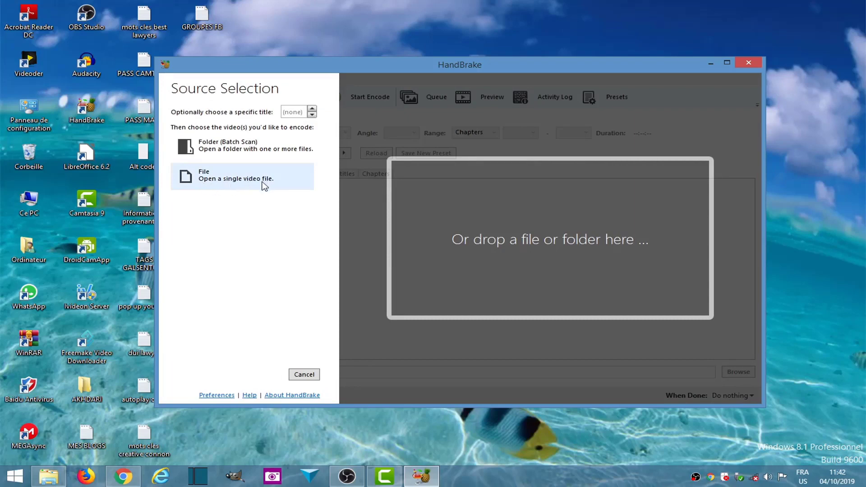
left_click(237, 181)
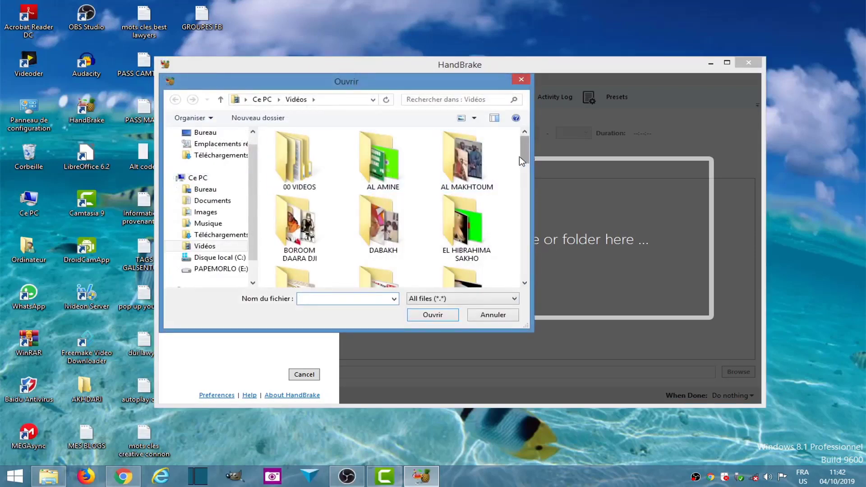
left_click(212, 201)
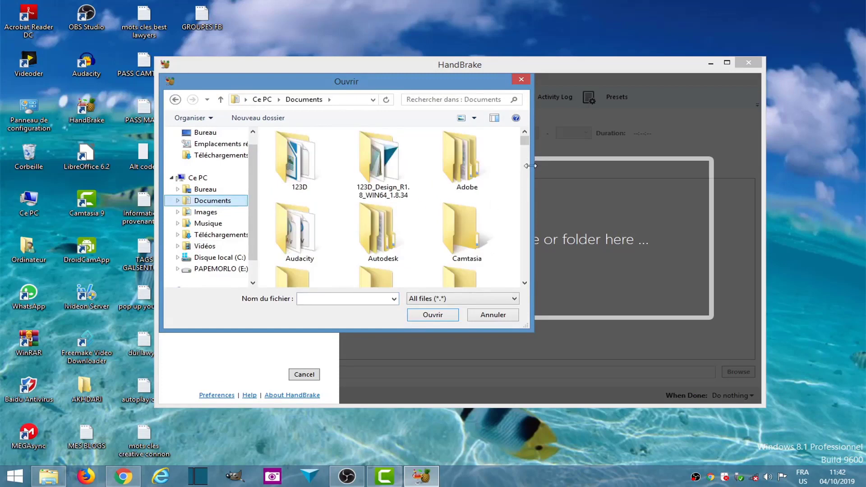
double_click(464, 244)
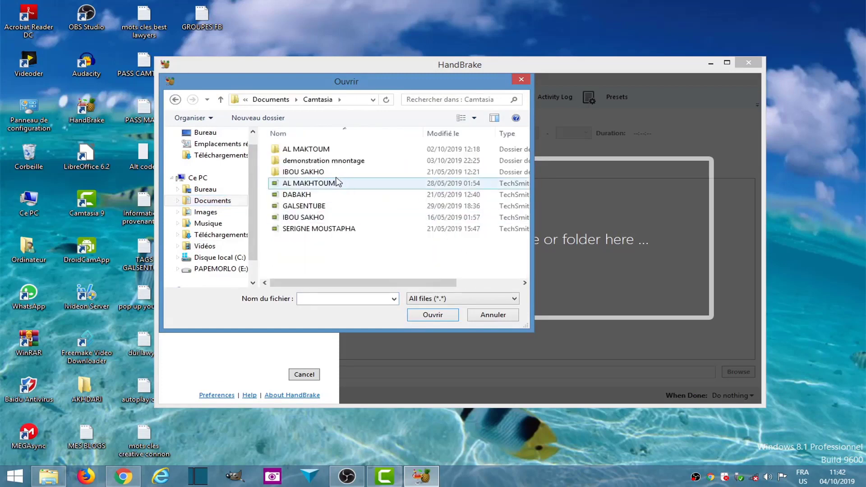
double_click(326, 161)
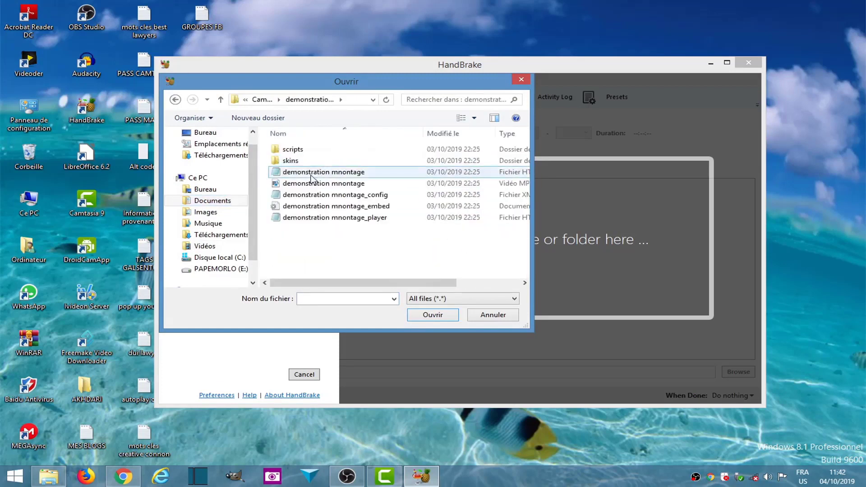
double_click(338, 185)
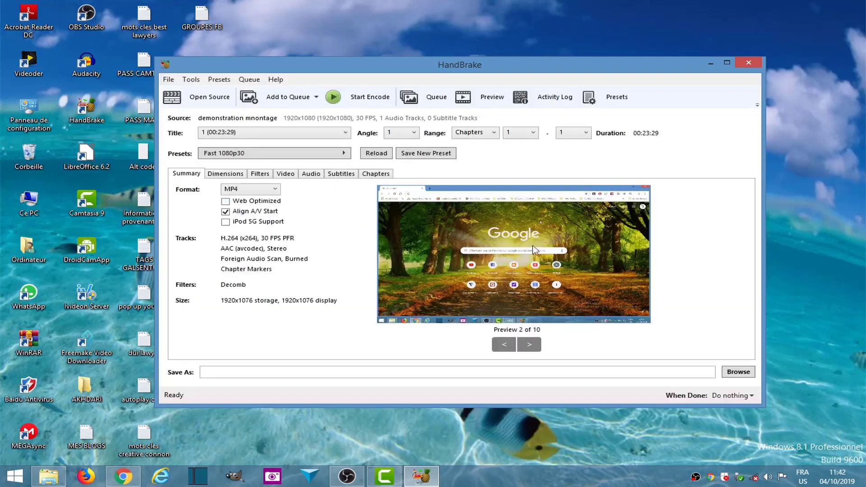
- Look through the source video's preview images up to the last one and back to preview 4
left_click(532, 346)
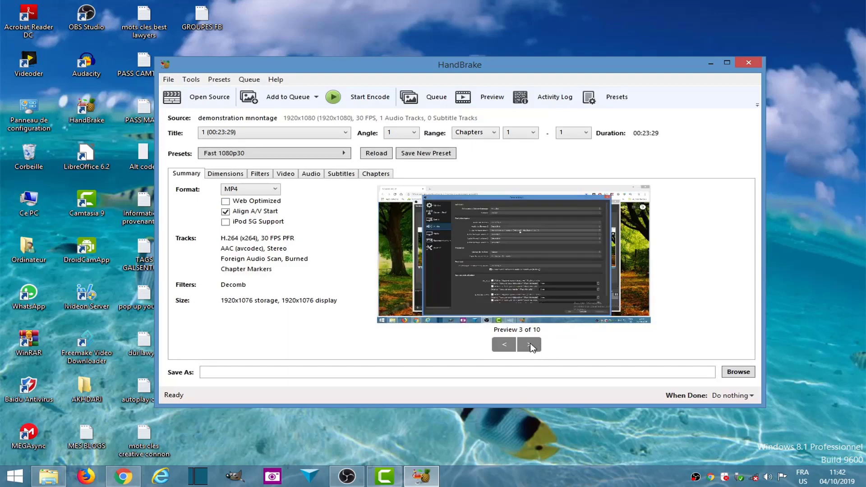
left_click(531, 346)
left_click(531, 346)
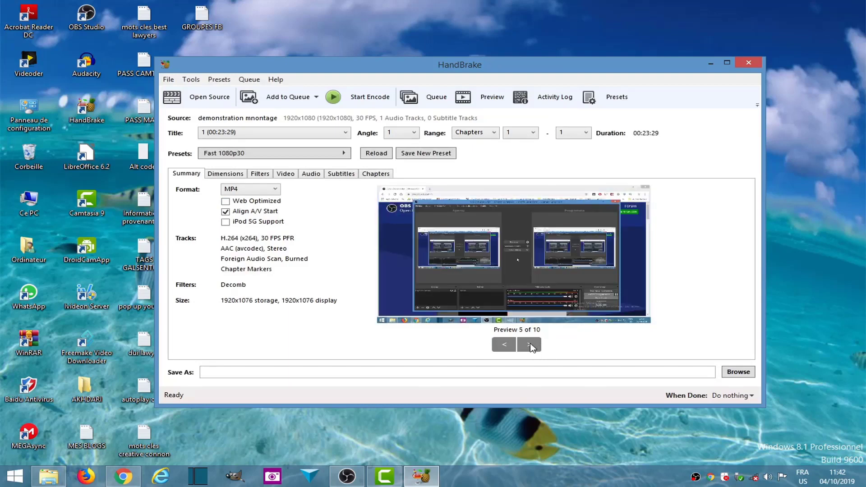
left_click(531, 345)
left_click(531, 345)
left_click(531, 346)
left_click(531, 345)
left_click(531, 345)
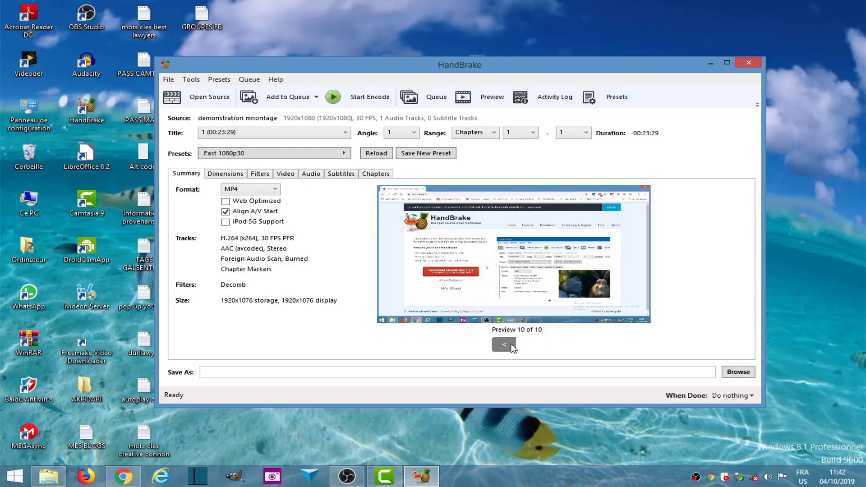
left_click(512, 347)
left_click(513, 347)
left_click(512, 348)
left_click(513, 348)
left_click(512, 347)
left_click(512, 347)
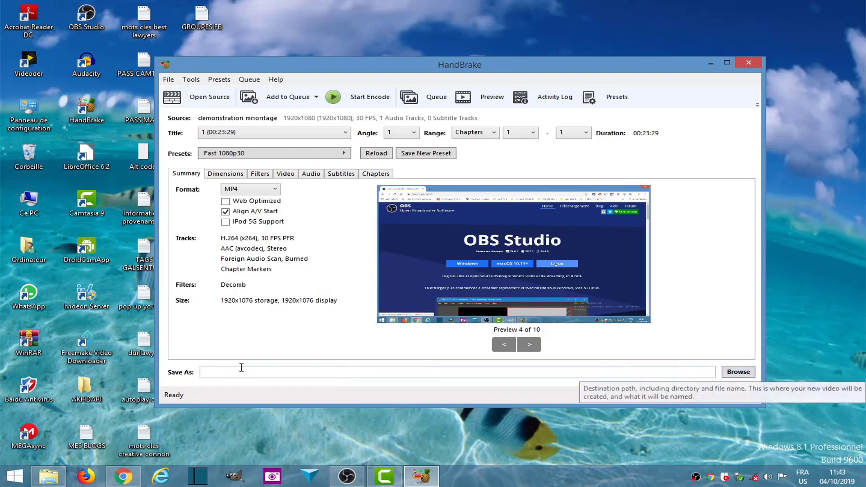
- Set the output destination to "demonstration mnontage2" in MP4 format inside the Documents\Camtasia\demonstration mnontage folder
left_click(746, 374)
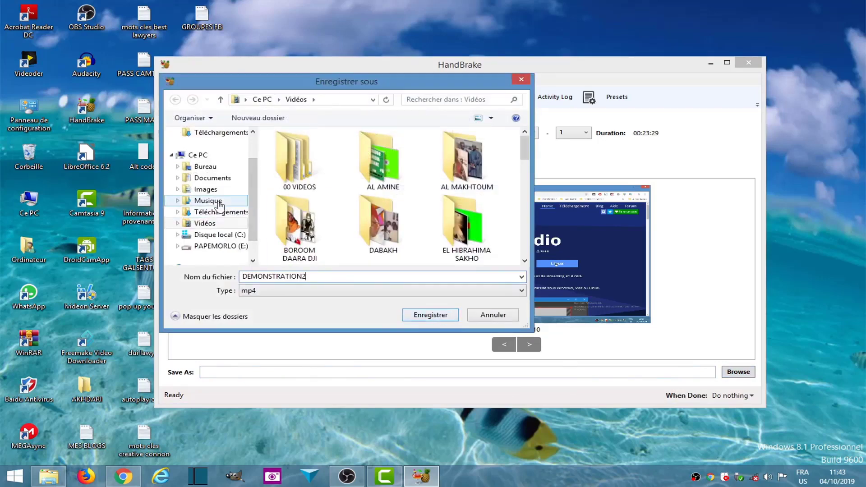
left_click(222, 180)
double_click(467, 230)
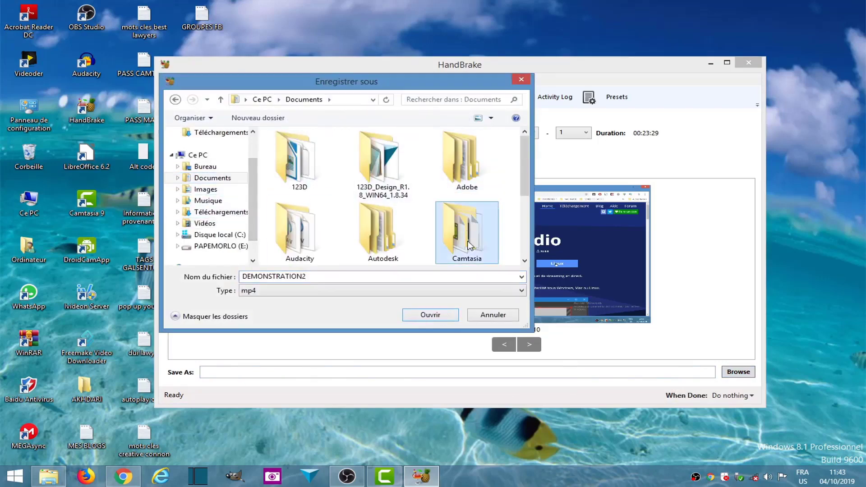
double_click(340, 161)
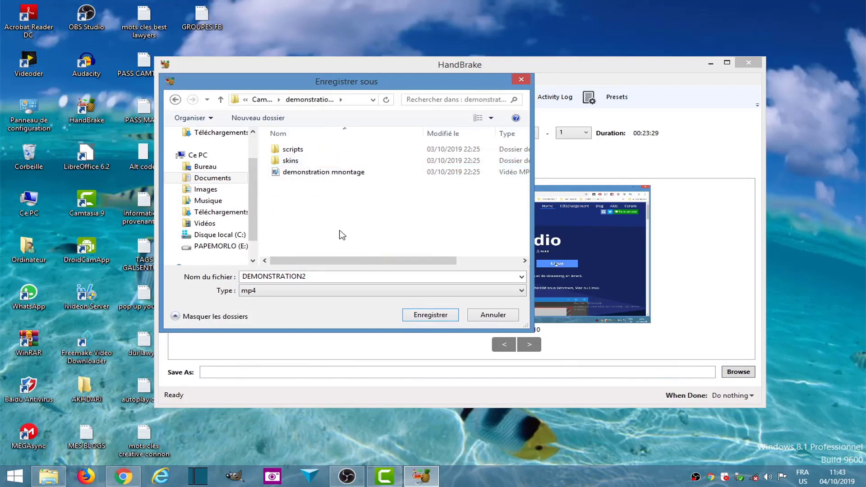
left_click(336, 171)
left_click(342, 276)
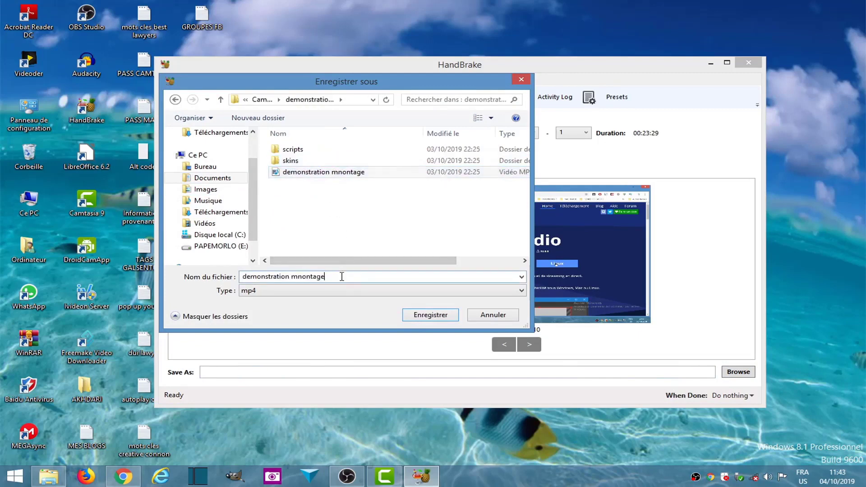
type("2")
left_click(445, 317)
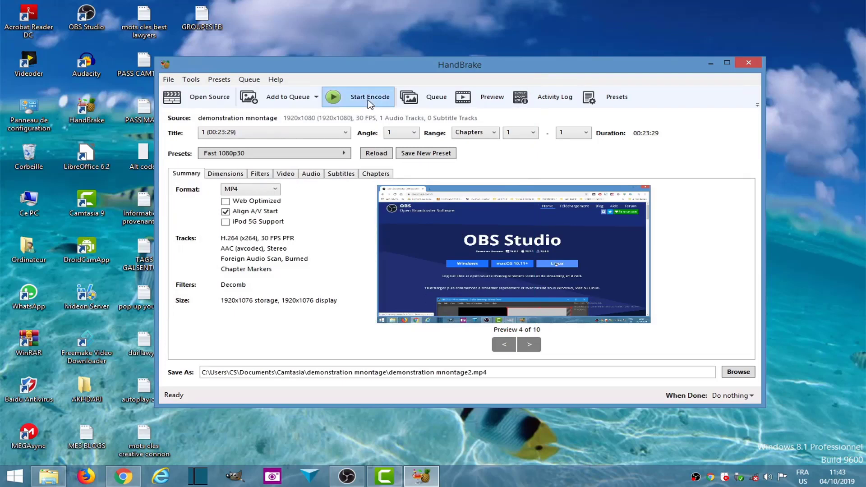
- Start encoding the video to "demonstration mnontage2" and minimize HandBrake once the queue has finished
left_click(370, 104)
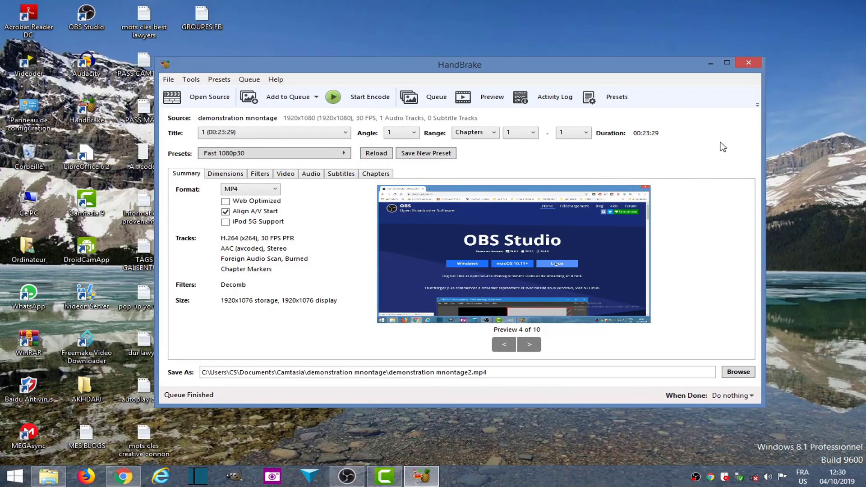
left_click(710, 64)
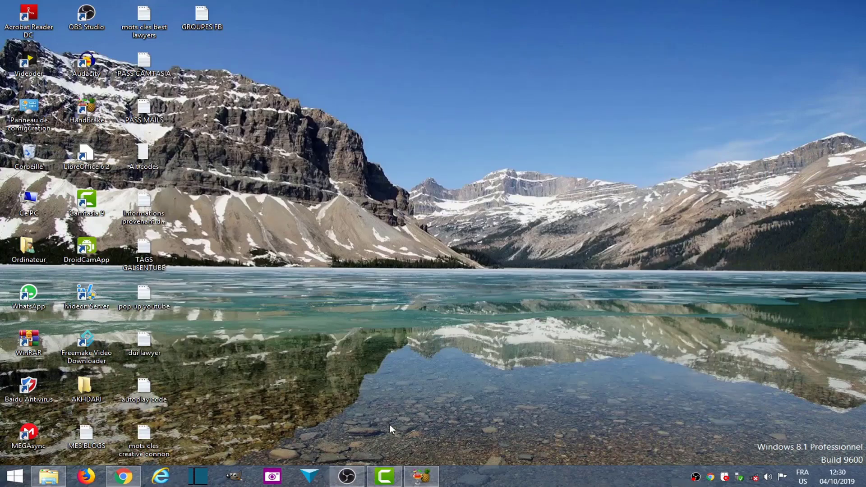
- Open the Documents\Camtasia\demonstration mnontage folder in File Explorer and compare the sizes of the original and re-encoded MP4 files
left_click(48, 477)
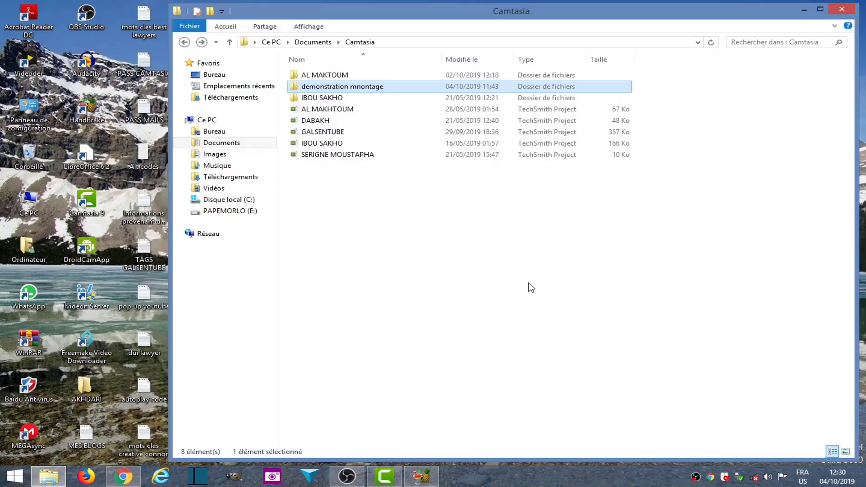
left_click(527, 286)
double_click(362, 87)
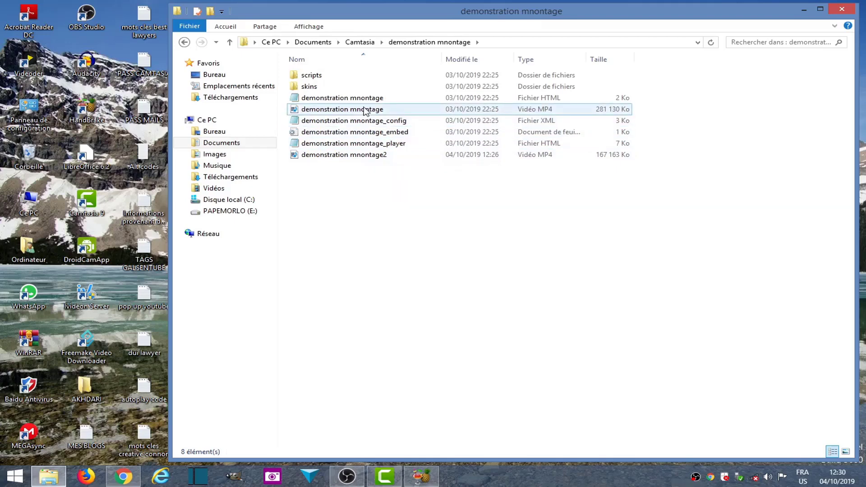
mouse_move(366, 111)
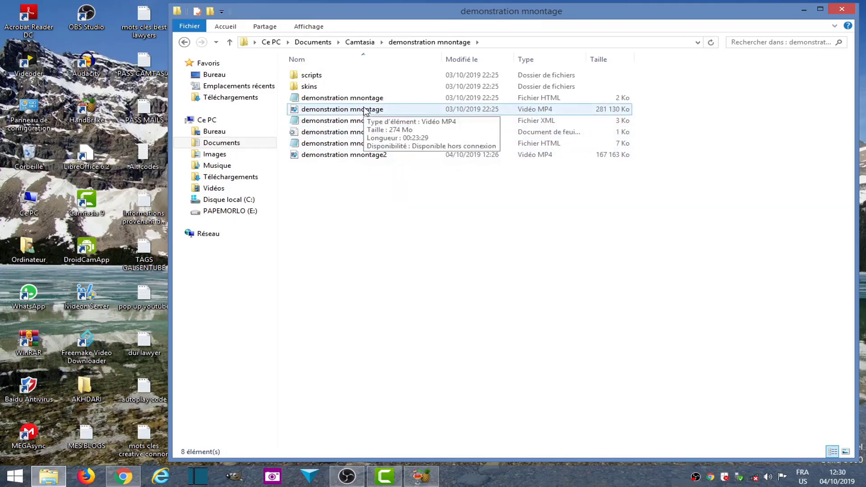
mouse_move(348, 159)
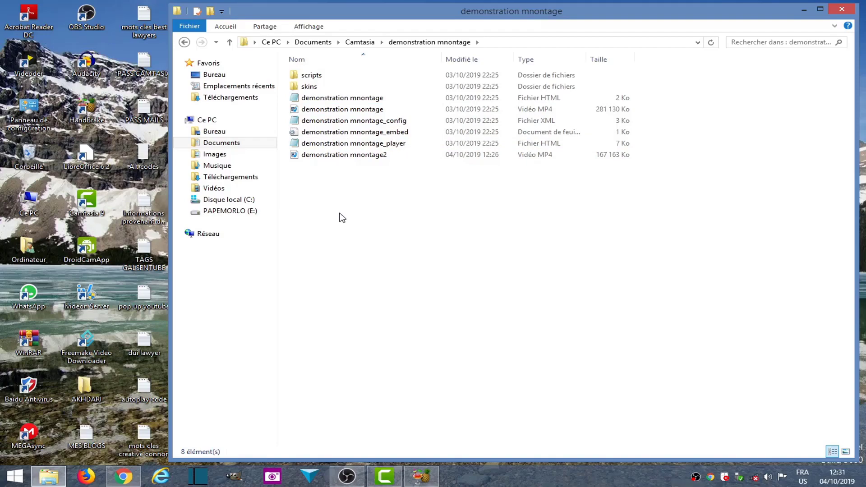
- Switch to Chrome, open YouTube and go to its video upload page
key("alt+Tab")
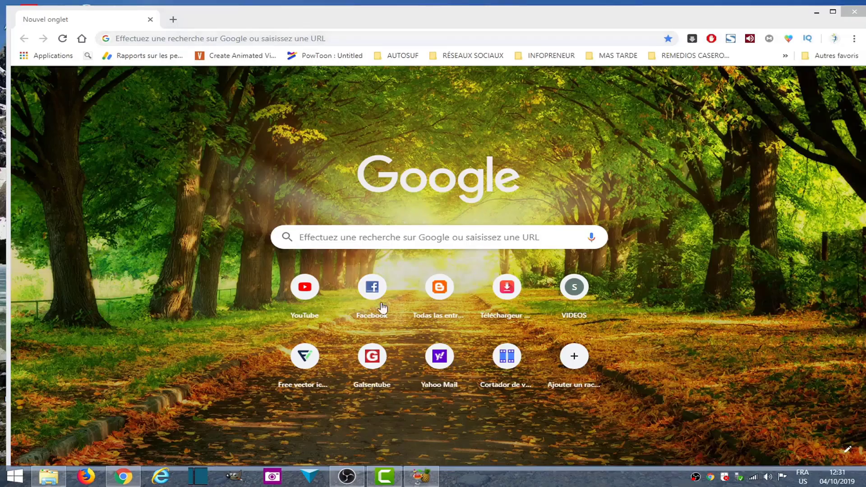
left_click(305, 292)
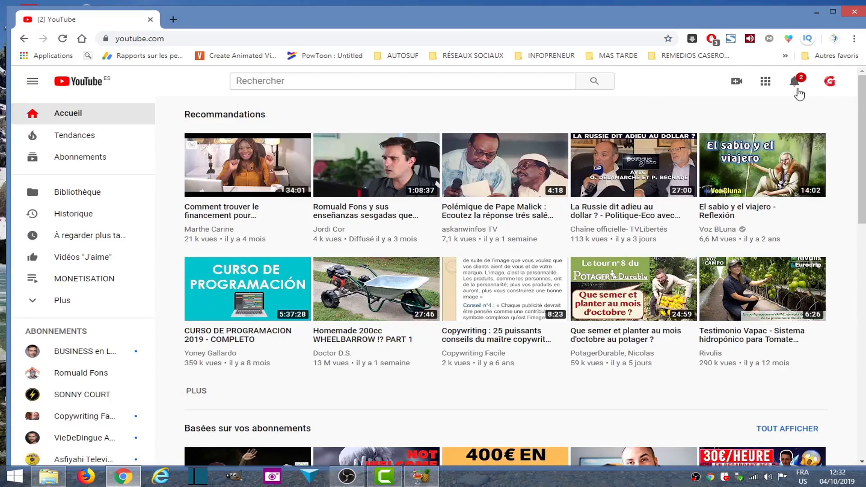
left_click(736, 83)
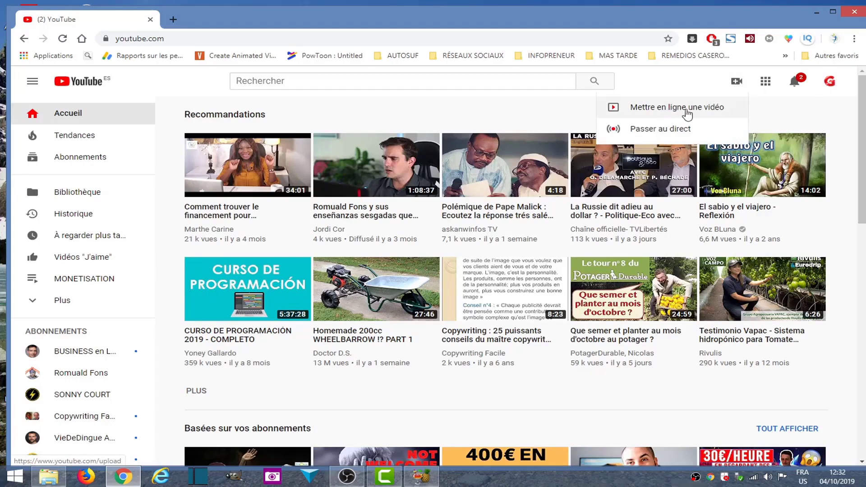
left_click(697, 114)
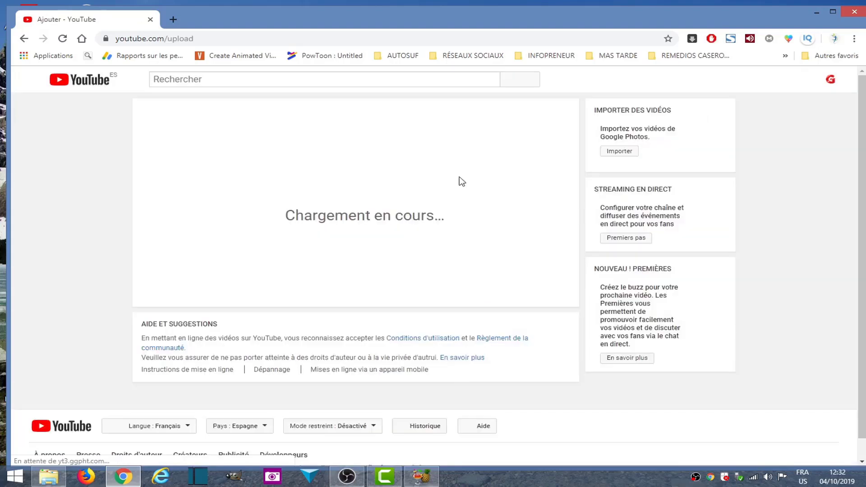
- Upload the MP4 video "demonstration mnontage2" from the Documents\Camtasia\demonstration mnontage folder
left_click(361, 179)
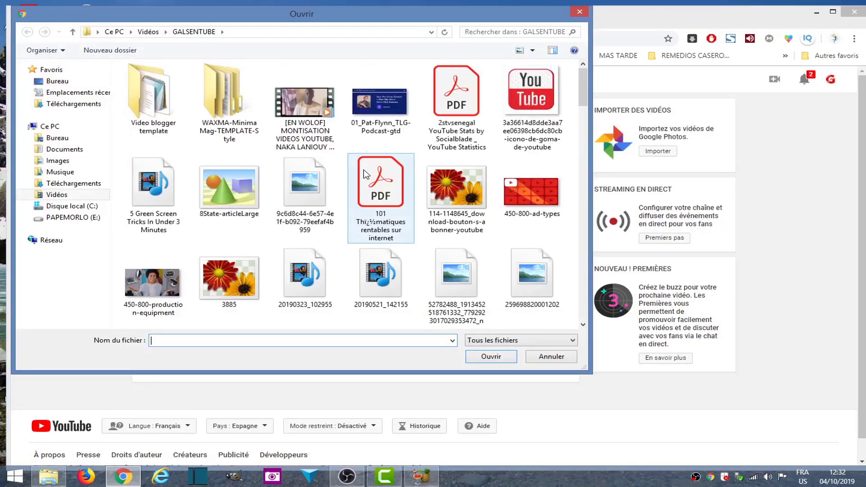
left_click(95, 152)
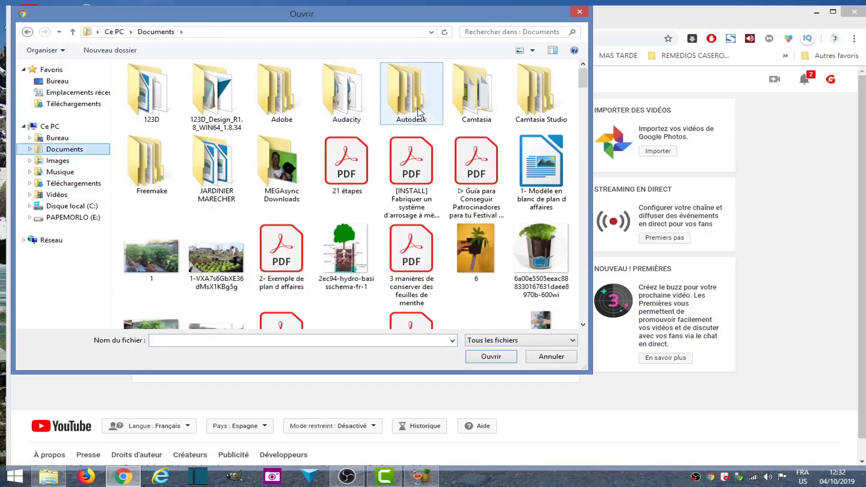
double_click(476, 104)
double_click(180, 94)
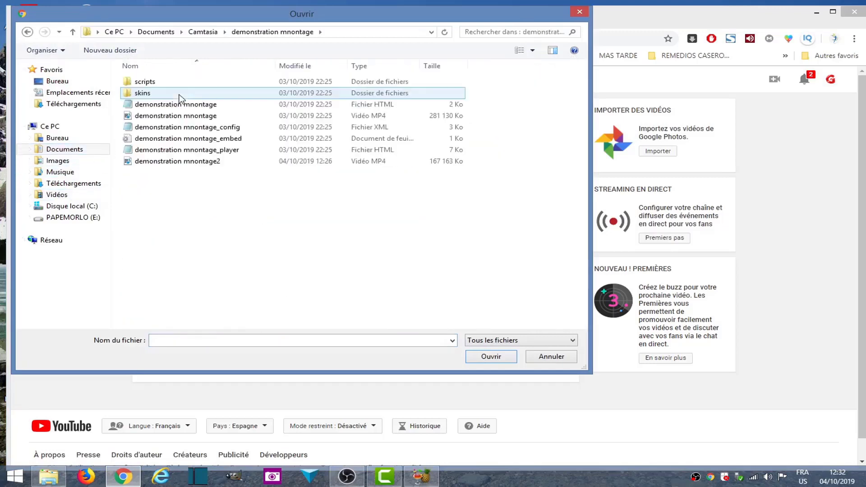
double_click(187, 165)
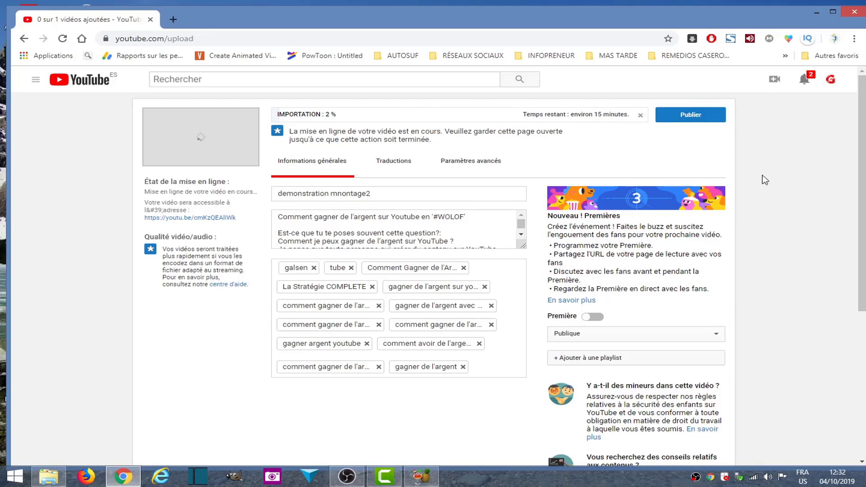
- Look over the upload's details and visibility options, leave the visibility at Publique and publish the video
scroll(764, 180, "down", 1)
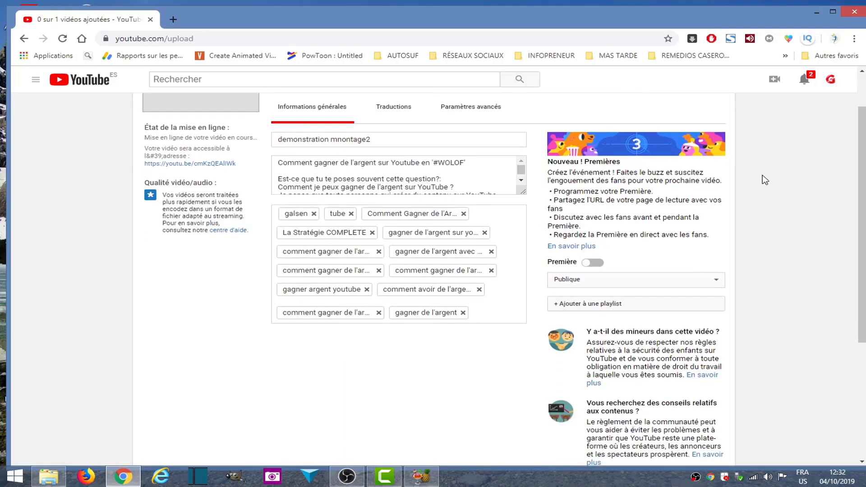
scroll(765, 180, "up", 1)
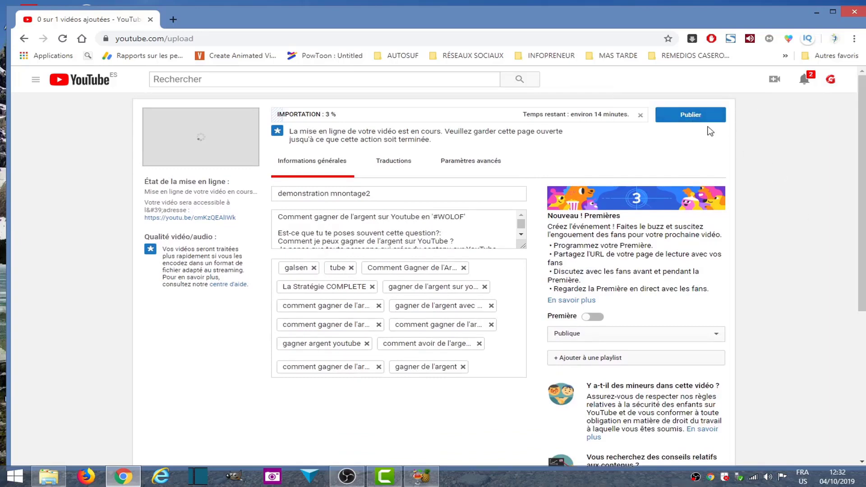
scroll(784, 257, "down", 2)
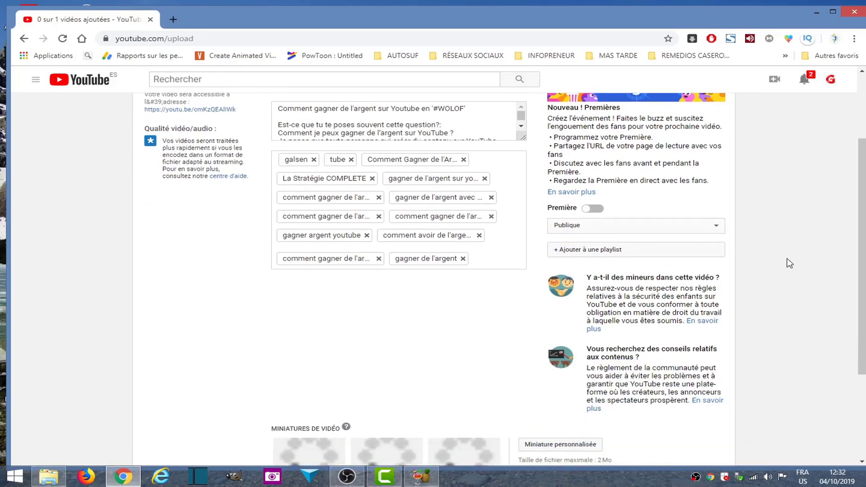
left_click(704, 229)
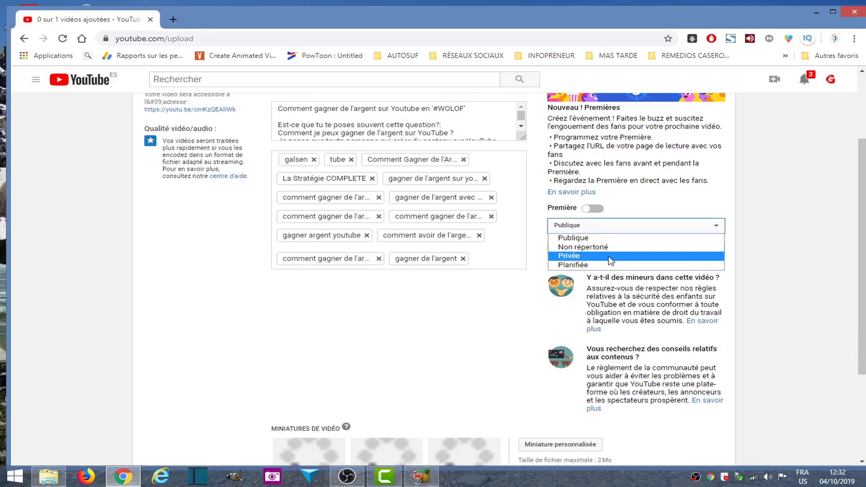
left_click(798, 220)
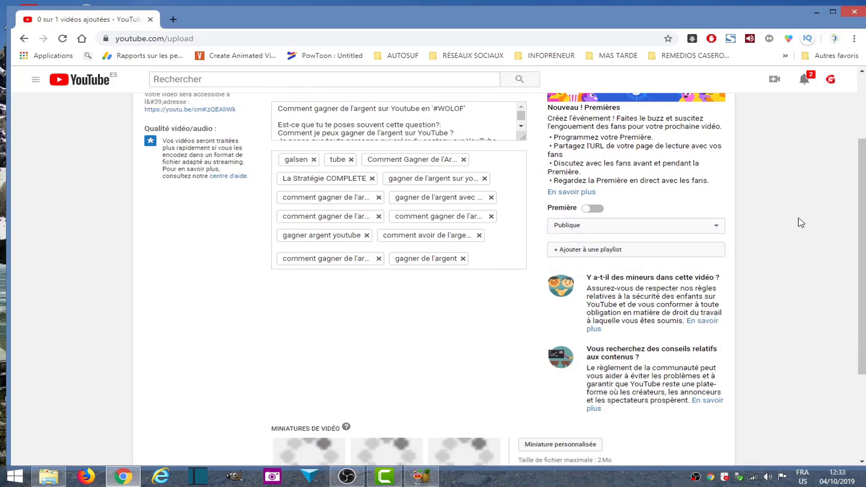
scroll(783, 236, "up", 3)
left_click(695, 118)
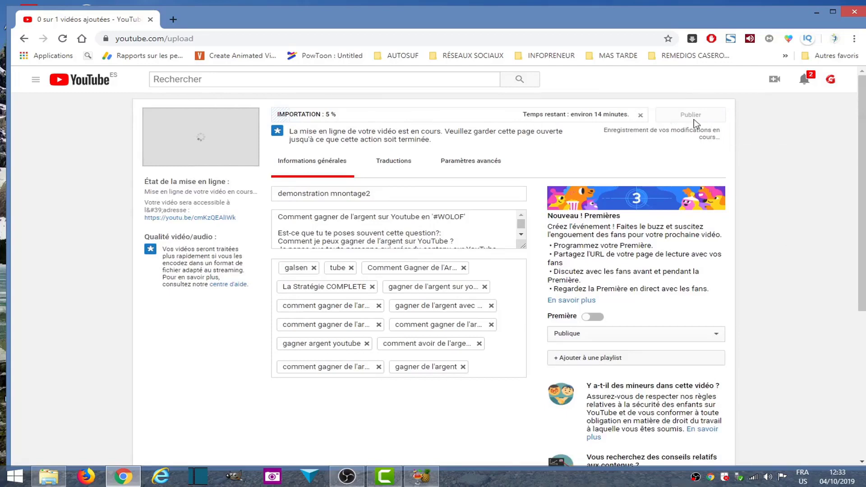
- Return to edit mode for the video, set its visibility to Privée and save the changes
scroll(778, 195, "down", 3)
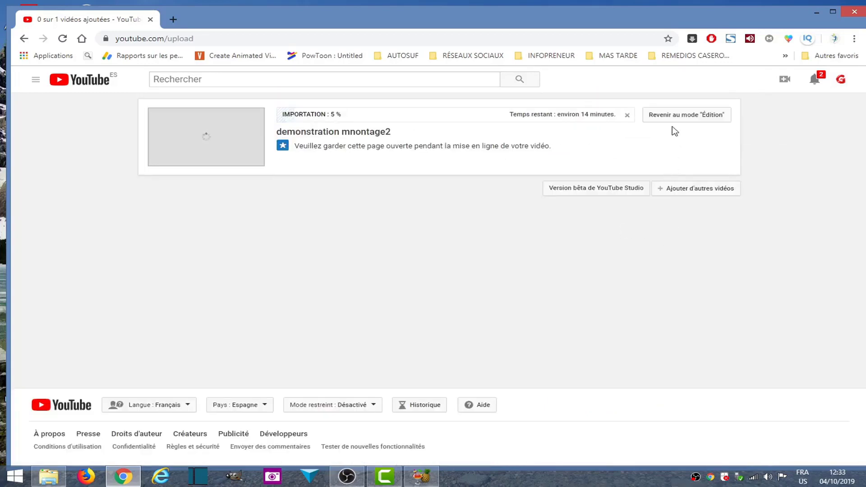
left_click(682, 118)
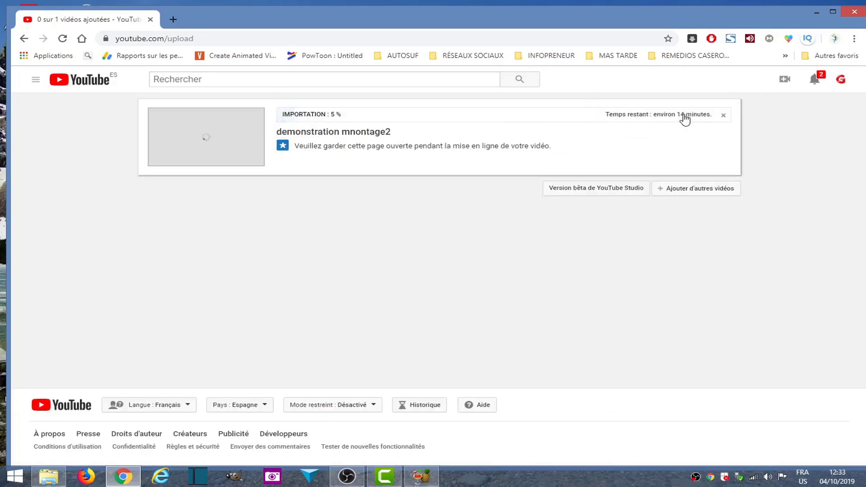
left_click(600, 332)
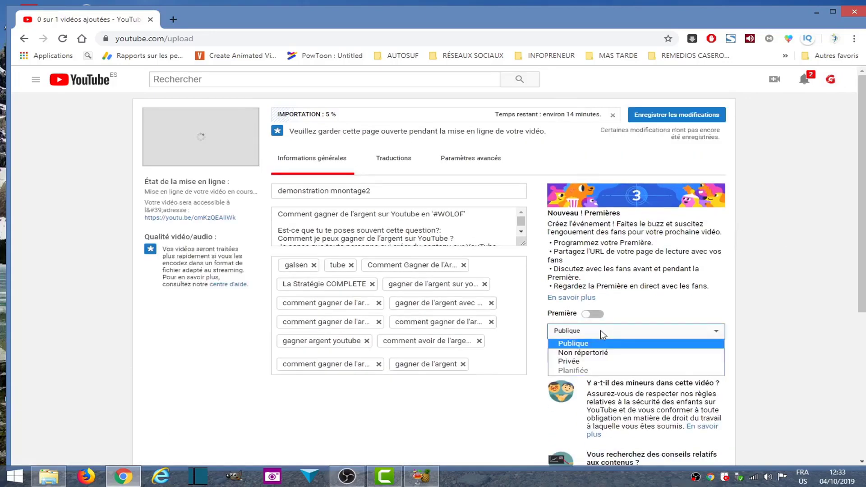
left_click(600, 361)
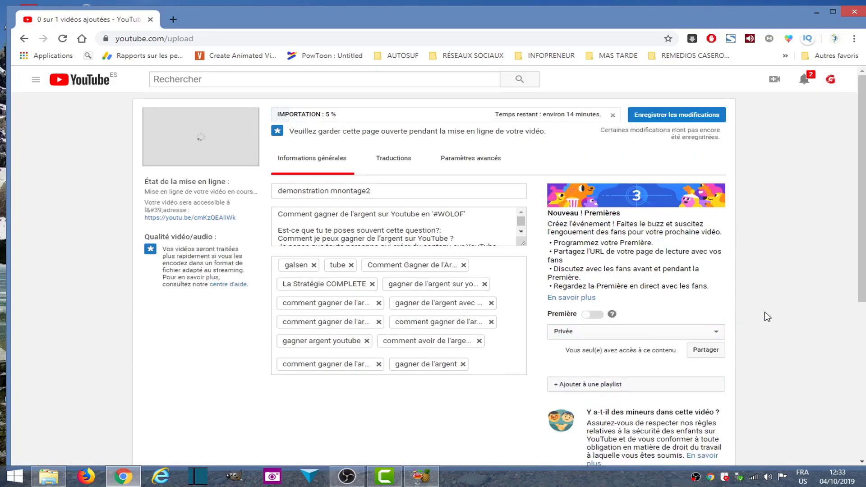
left_click(688, 116)
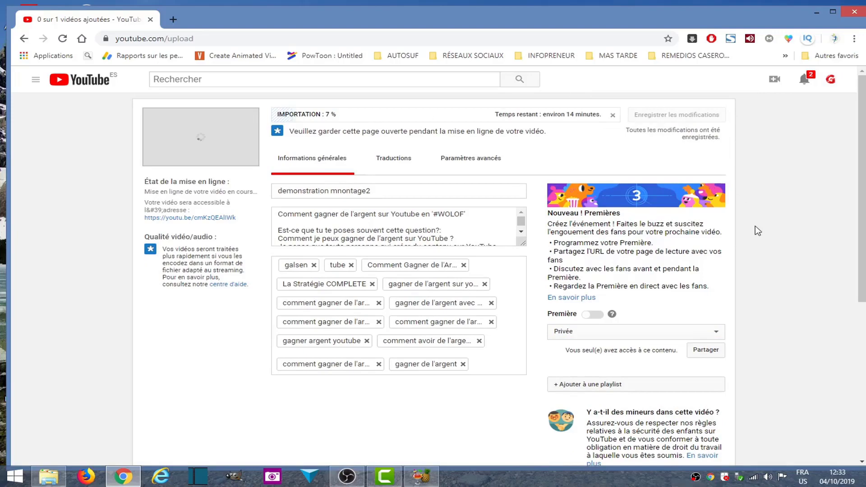
- Examine the upload page from the import and processing progress down to the video thumbnails section
scroll(703, 230, "down", 6)
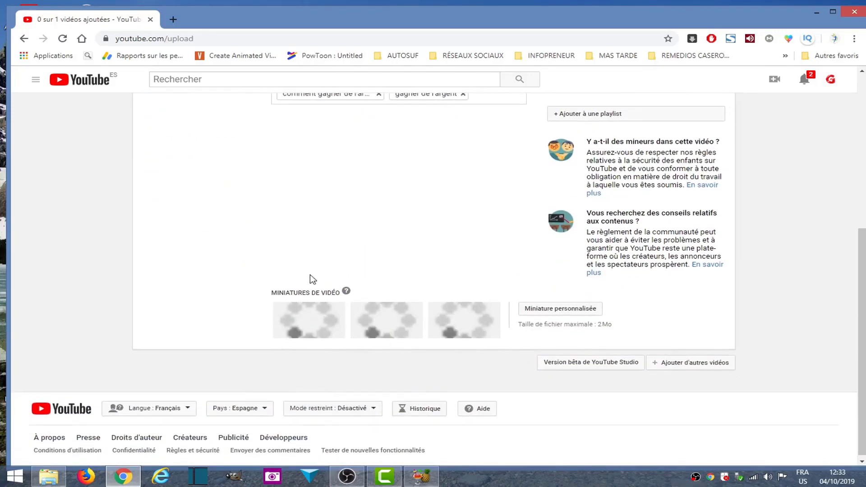
scroll(345, 340, "up", 6)
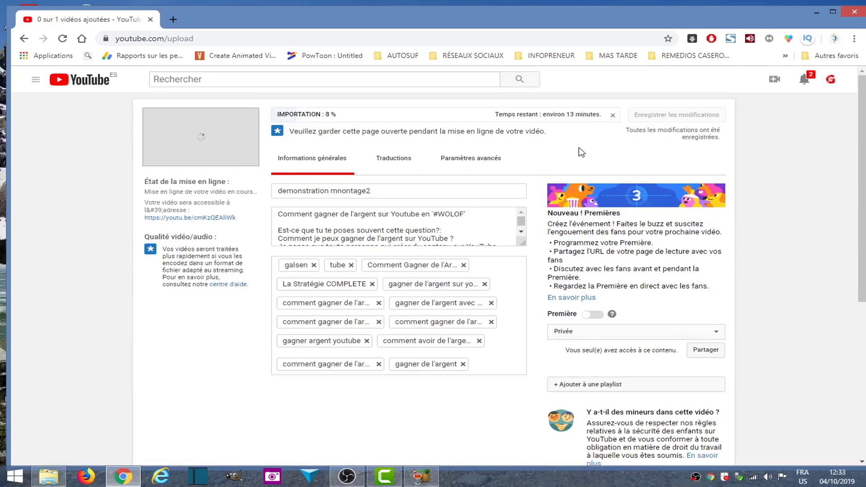
scroll(537, 228, "down", 6)
mouse_move(437, 335)
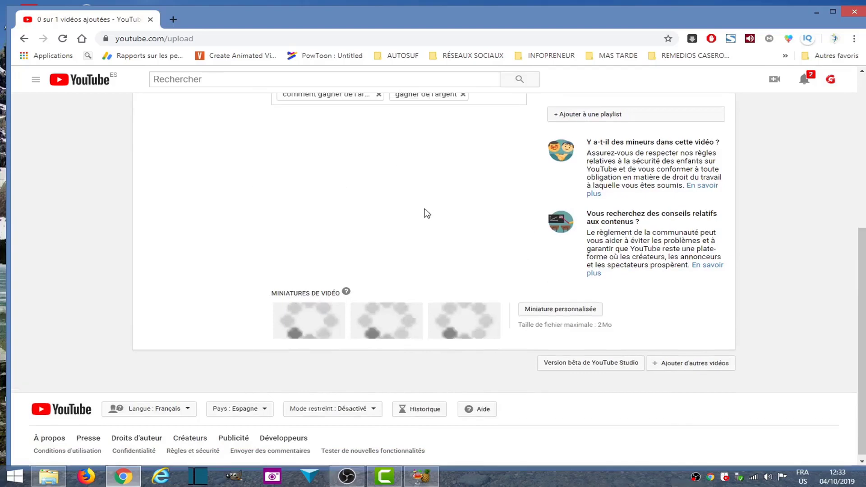
scroll(426, 213, "up", 6)
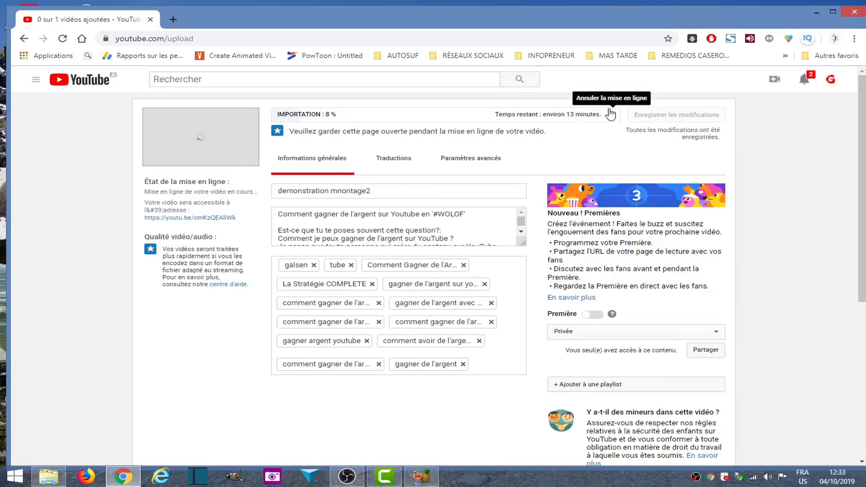
scroll(338, 293, "down", 6)
mouse_move(343, 316)
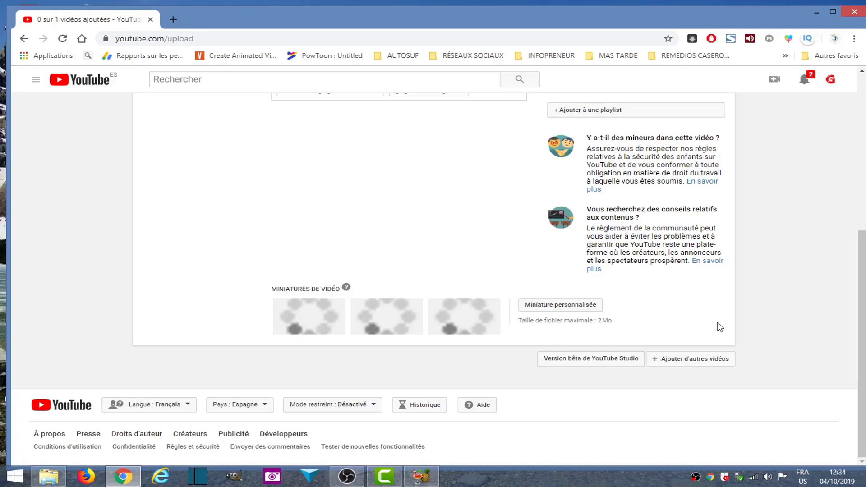
scroll(719, 325, "up", 2)
scroll(717, 323, "up", 4)
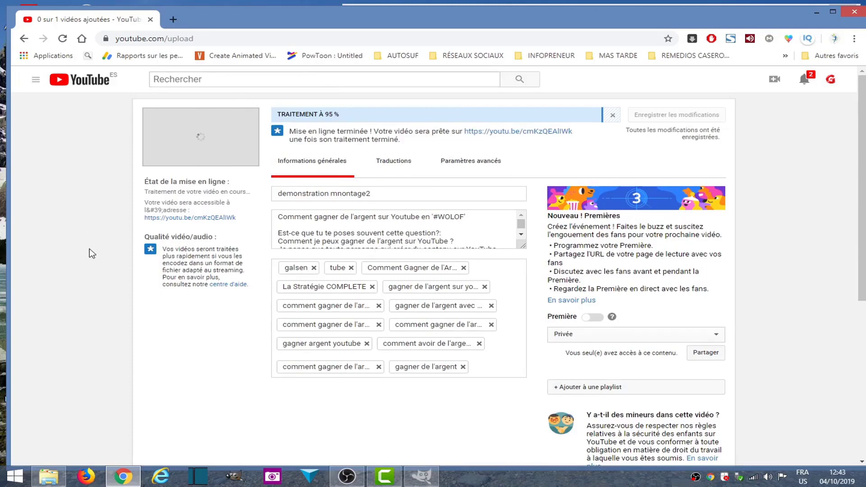
scroll(89, 248, "down", 5)
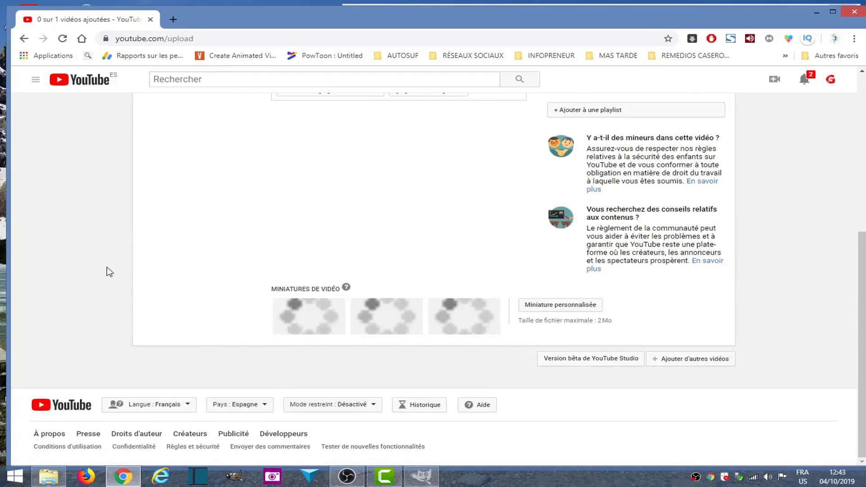
scroll(110, 272, "up", 5)
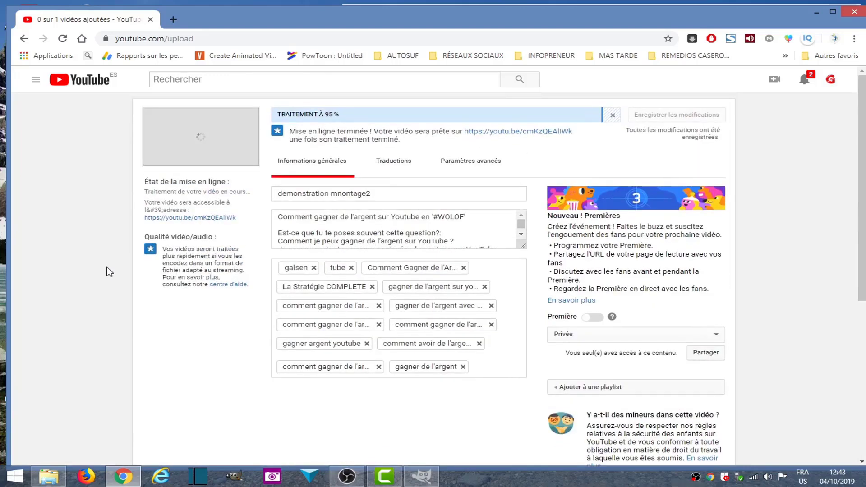
left_click(421, 476)
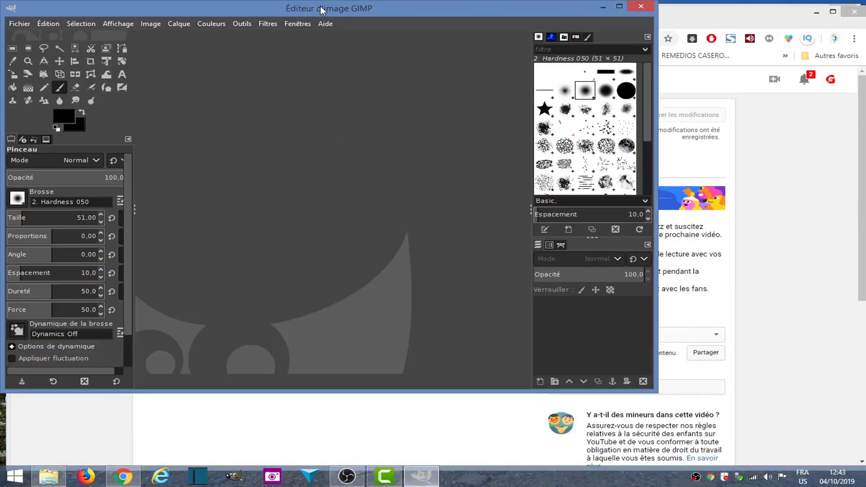
left_click_drag(318, 9, 328, 26)
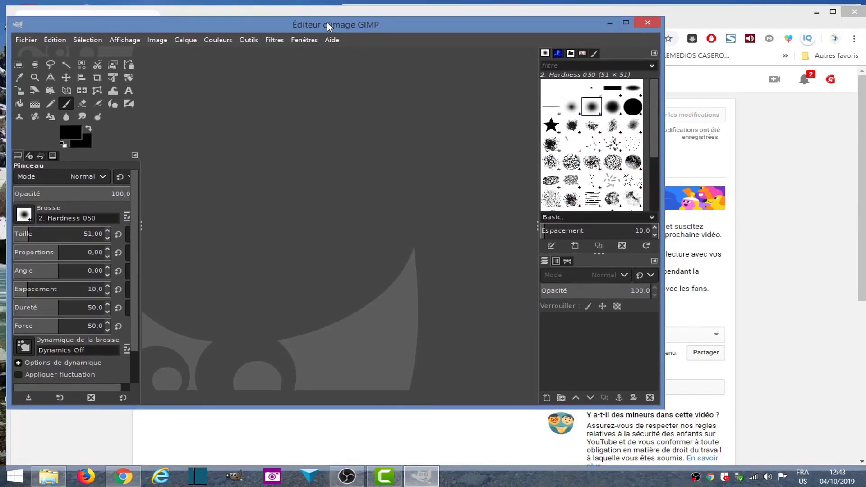
left_click(610, 22)
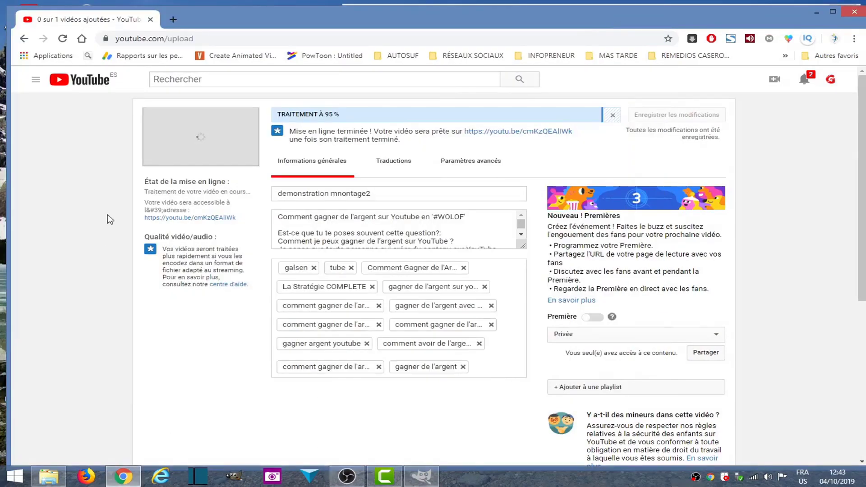
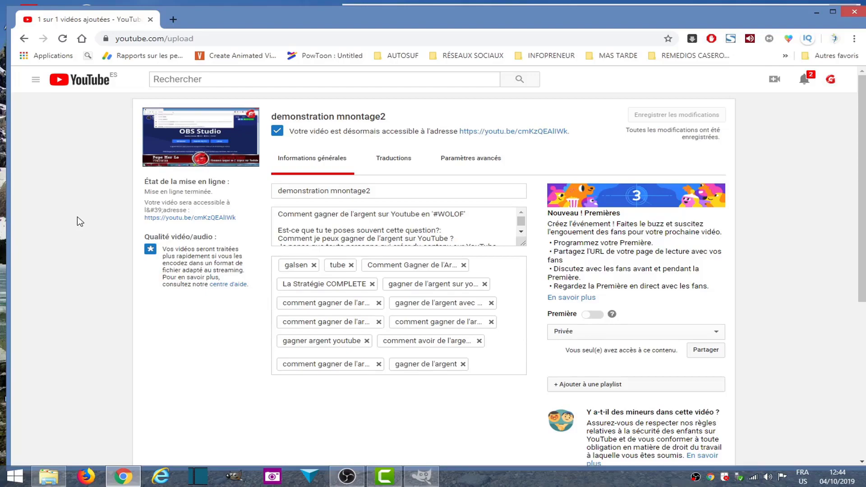
- Try to capture a selected area of the video's upload page with FireShot, closing the capture without saving it
scroll(81, 221, "down", 6)
scroll(81, 221, "up", 6)
left_click(731, 39)
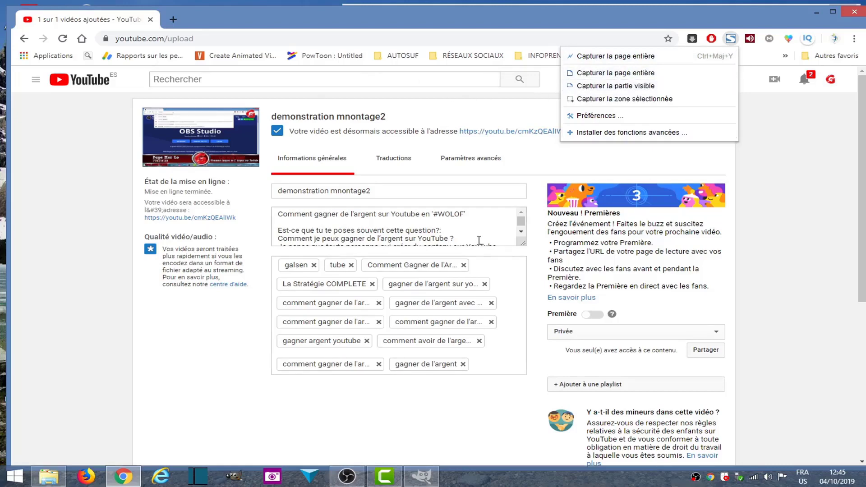
scroll(479, 240, "down", 5)
scroll(188, 328, "down", 6)
scroll(189, 328, "up", 8)
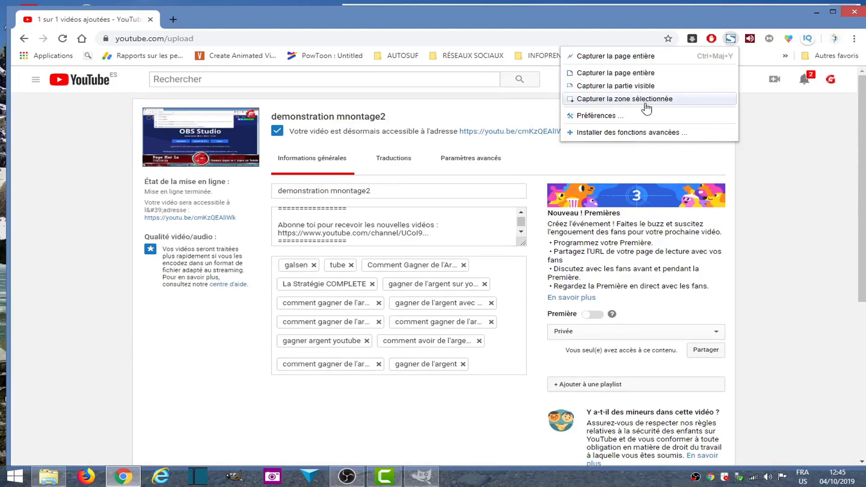
left_click(661, 103)
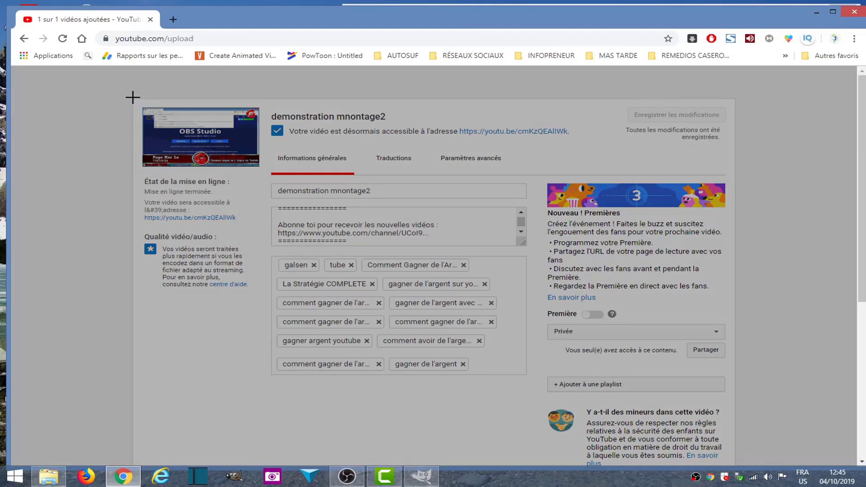
left_click_drag(133, 98, 733, 397)
left_click_drag(699, 350, 266, 390)
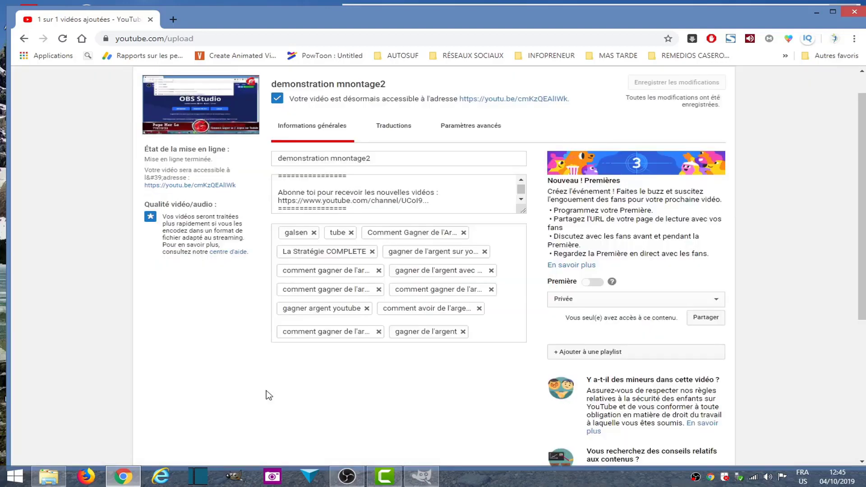
scroll(264, 392, "down", 10)
scroll(264, 392, "up", 10)
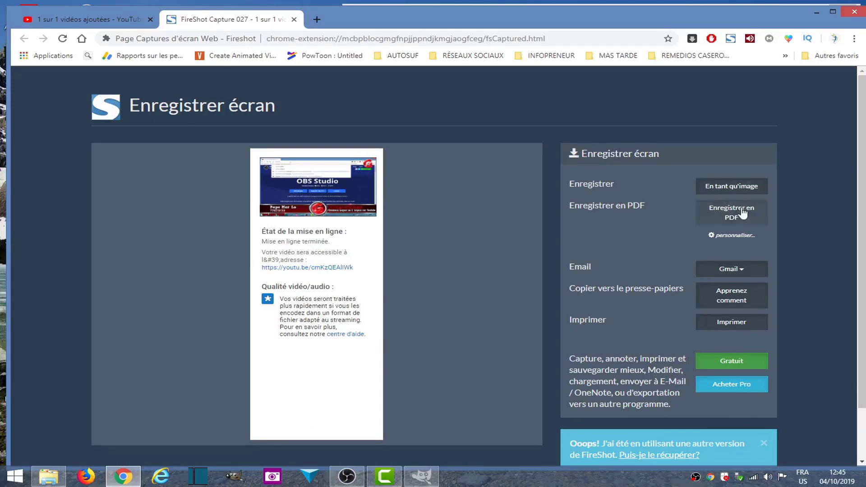
left_click(294, 19)
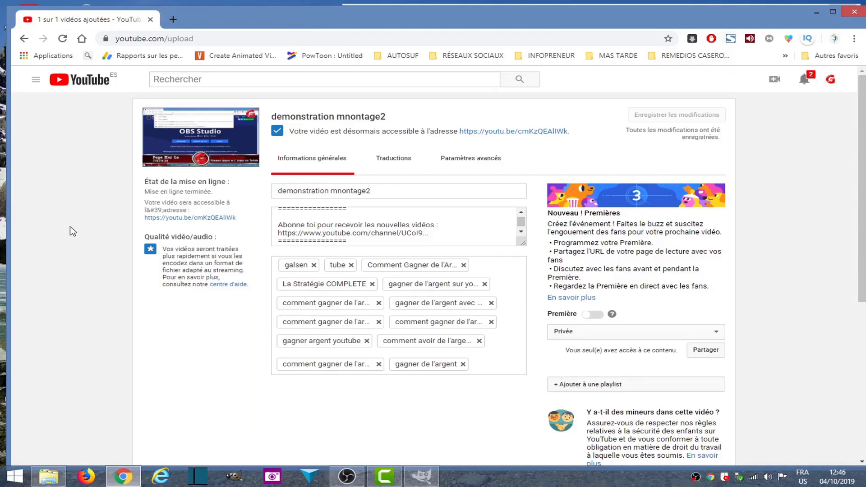
- Set the first suggested frame as the video's thumbnail and save the changes
scroll(72, 231, "down", 6)
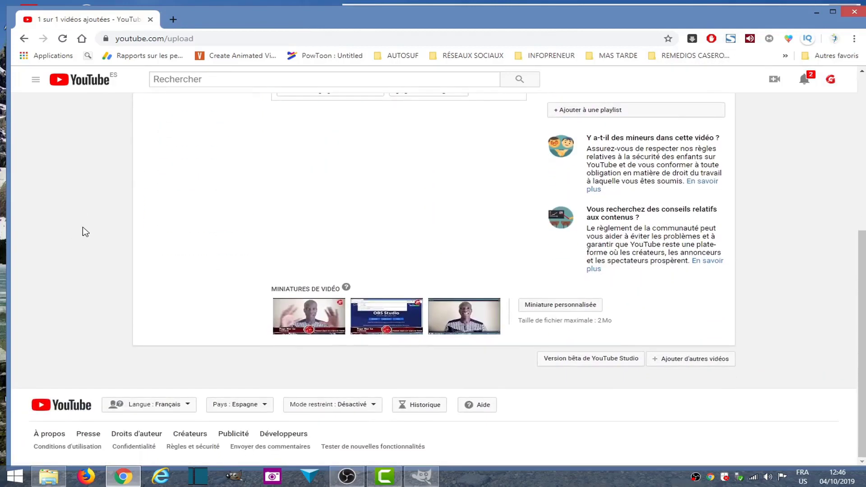
scroll(187, 294, "up", 6)
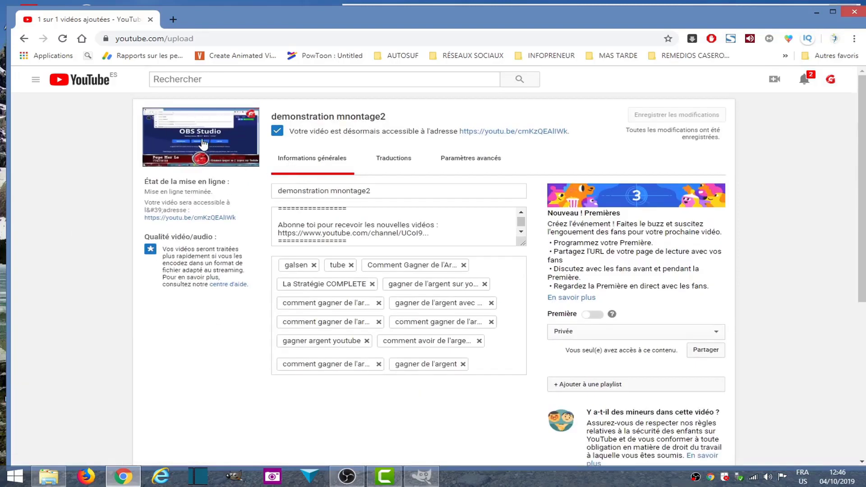
scroll(202, 144, "down", 6)
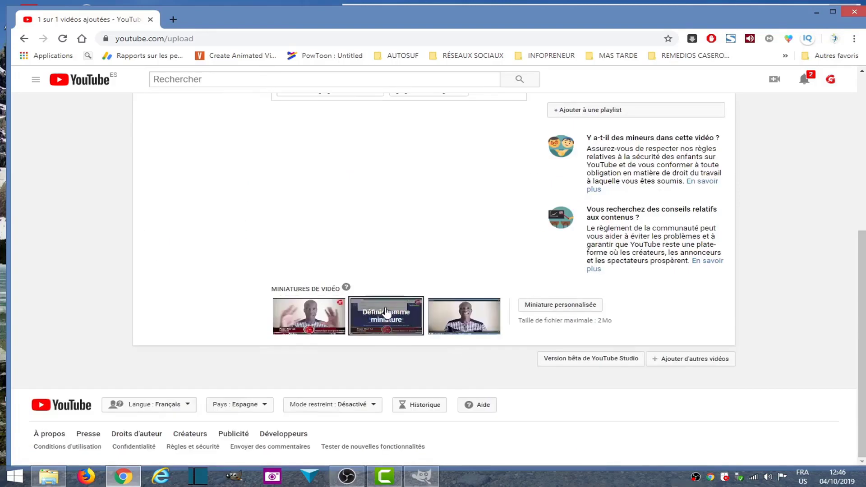
left_click(307, 322)
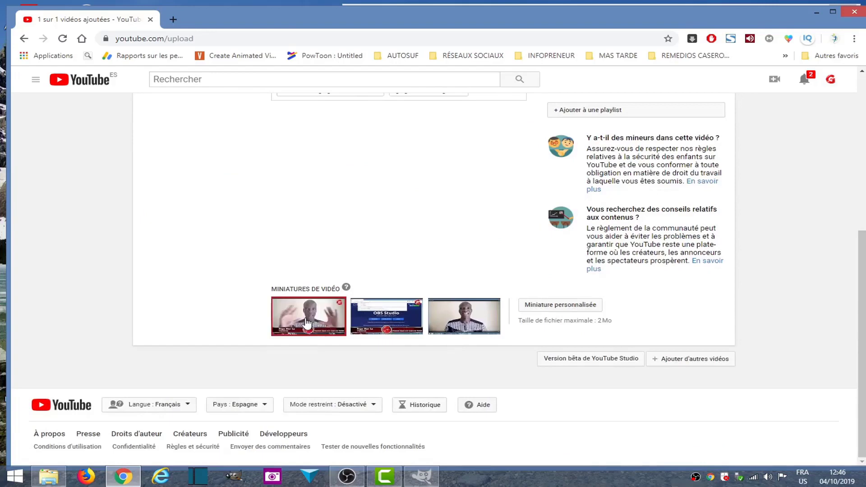
scroll(176, 306, "up", 6)
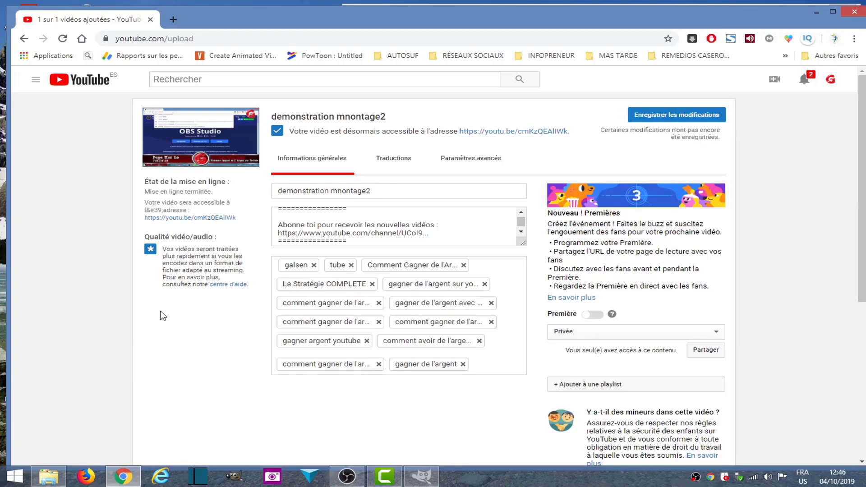
left_click(685, 113)
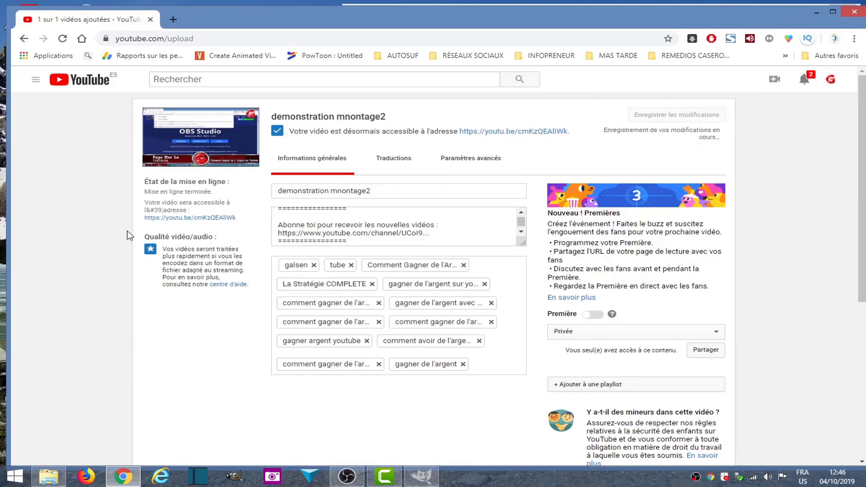
scroll(120, 239, "down", 6)
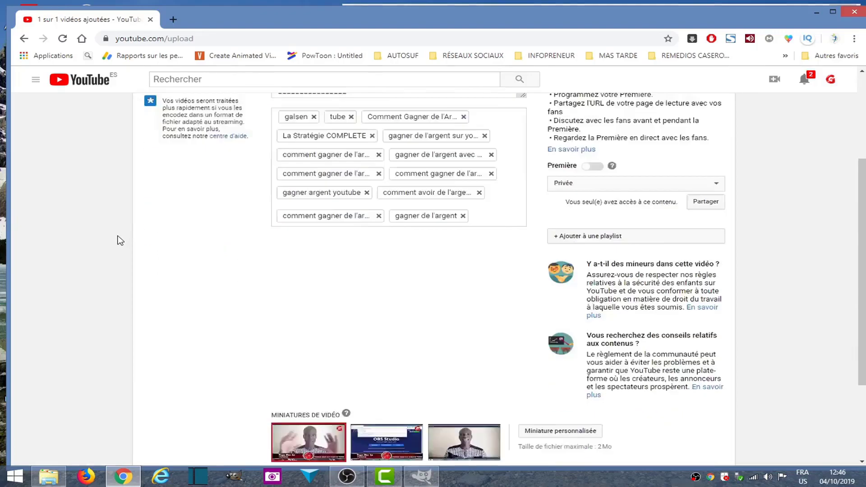
scroll(115, 267, "up", 6)
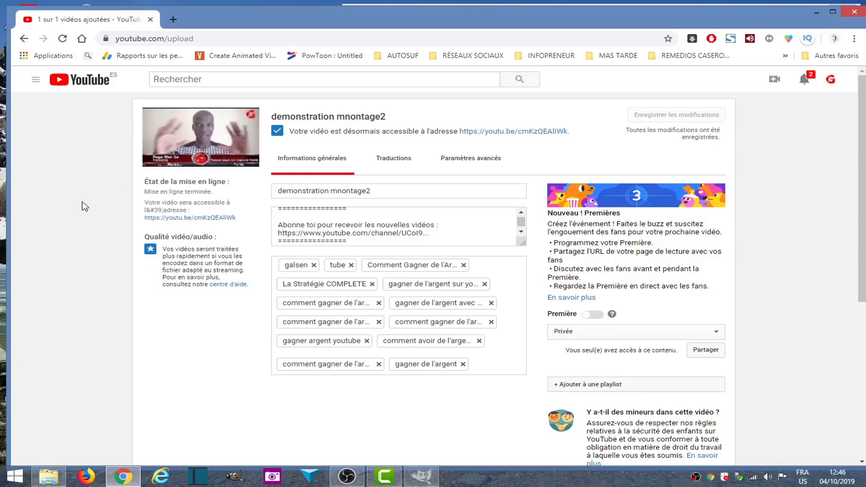
- Open the uploaded video's link in a new tab and go to the GALSEN TUBE channel's video list to examine its thumbnail
right_click(529, 133)
left_click(560, 140)
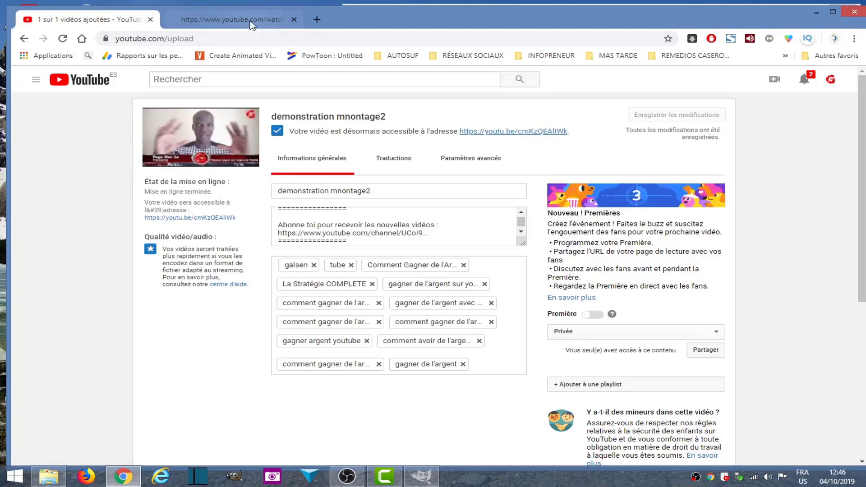
left_click(251, 25)
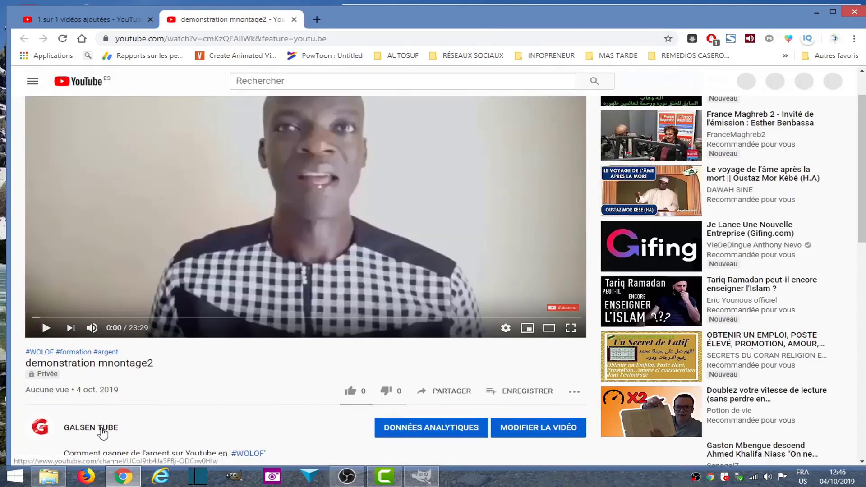
left_click(103, 429)
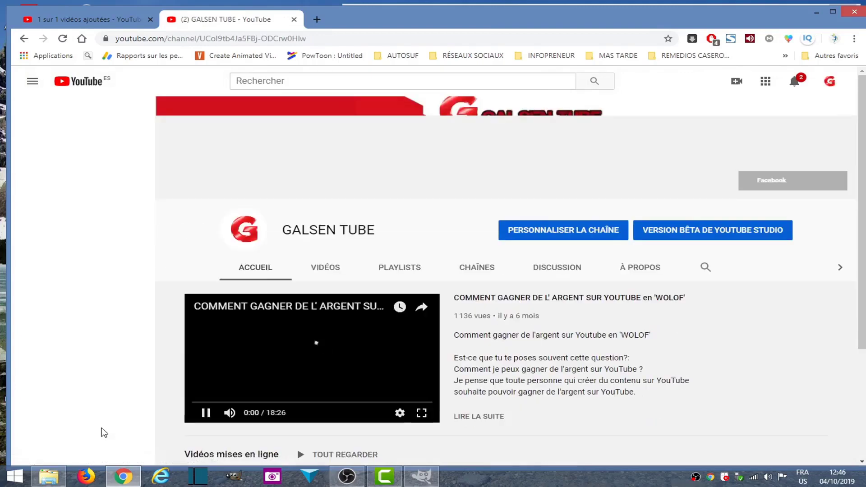
scroll(92, 291, "down", 4)
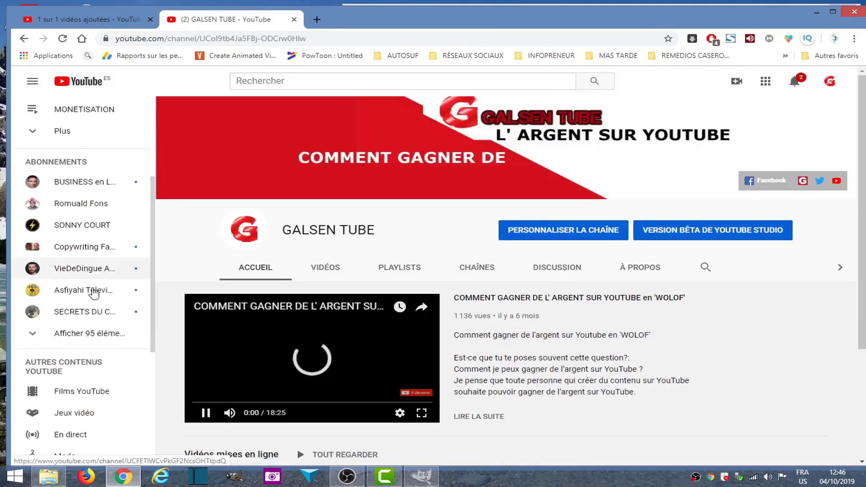
scroll(93, 292, "down", 2)
scroll(184, 282, "down", 4)
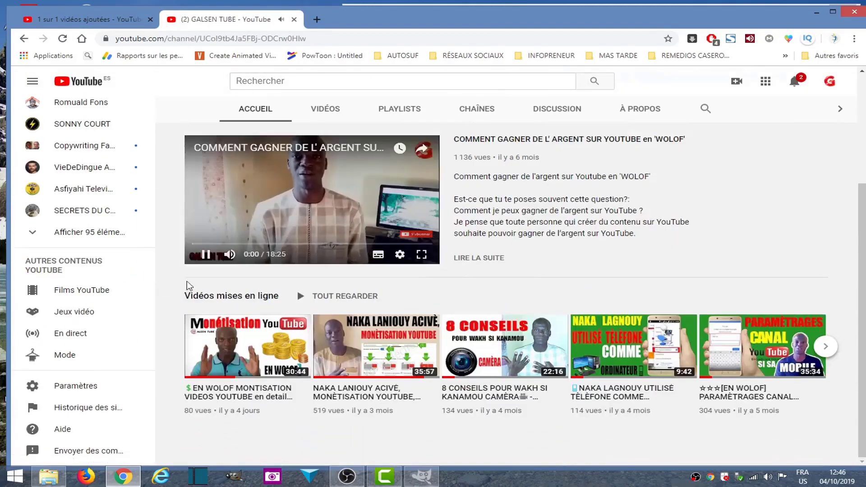
scroll(186, 285, "up", 4)
left_click(331, 267)
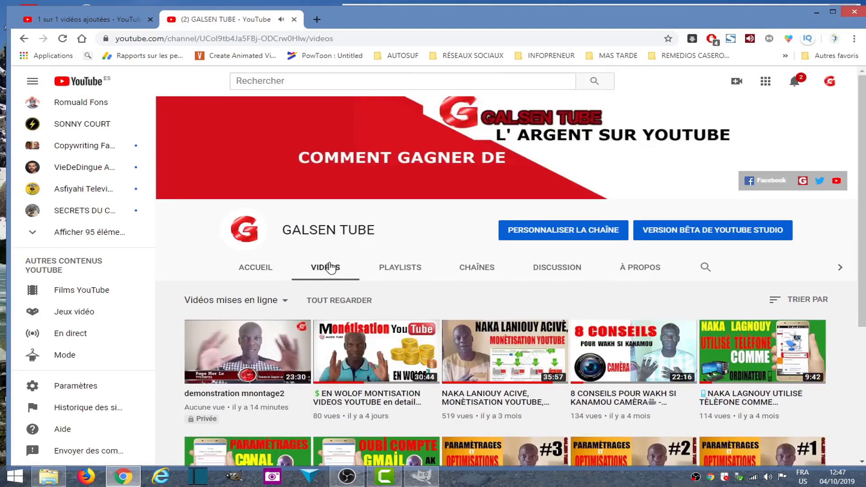
scroll(408, 251, "down", 3)
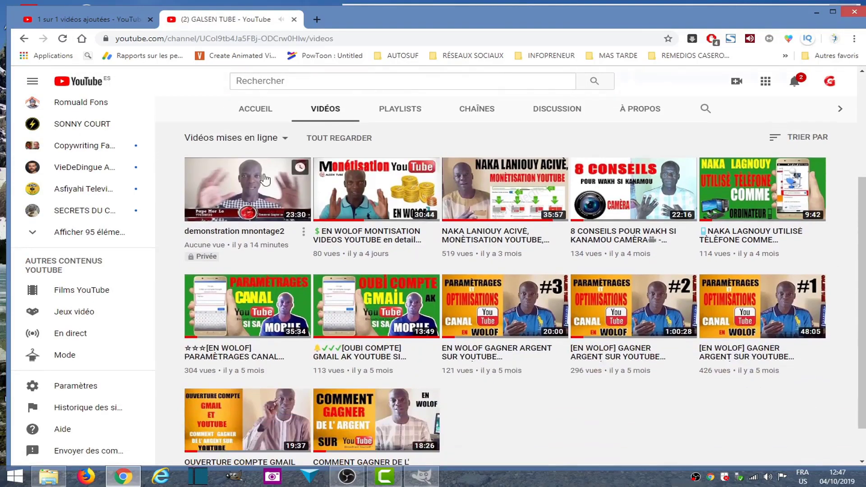
- Return to the upload page, set the third suggested frame as the video's thumbnail and save the changes
left_click(127, 19)
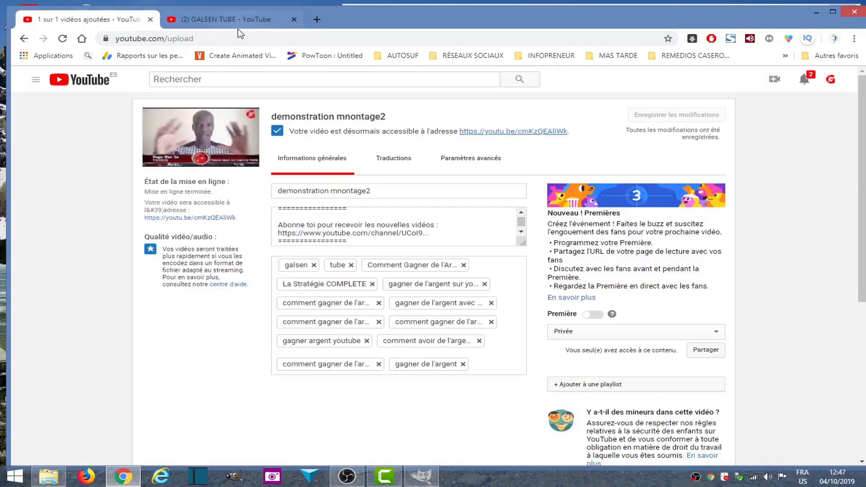
scroll(241, 245, "down", 6)
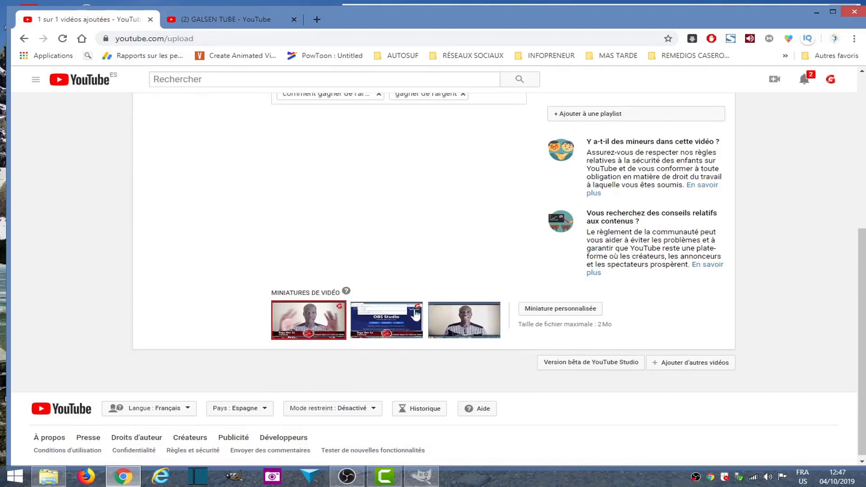
left_click(466, 323)
scroll(370, 221, "up", 10)
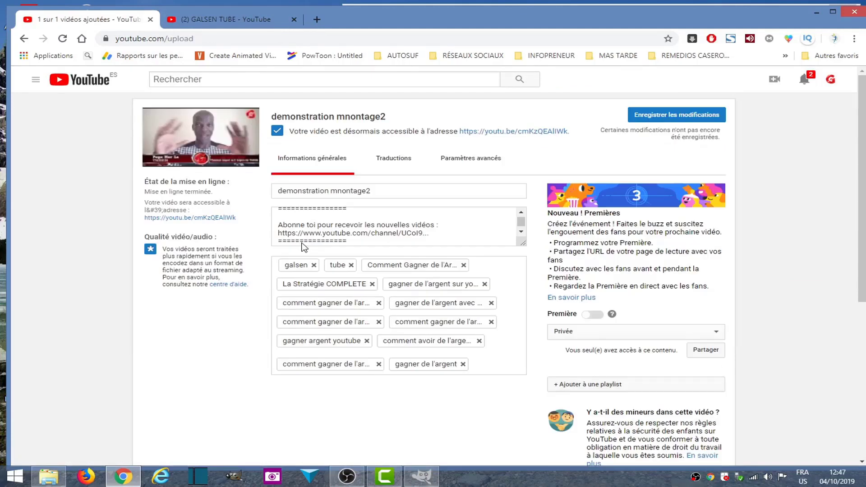
left_click(683, 116)
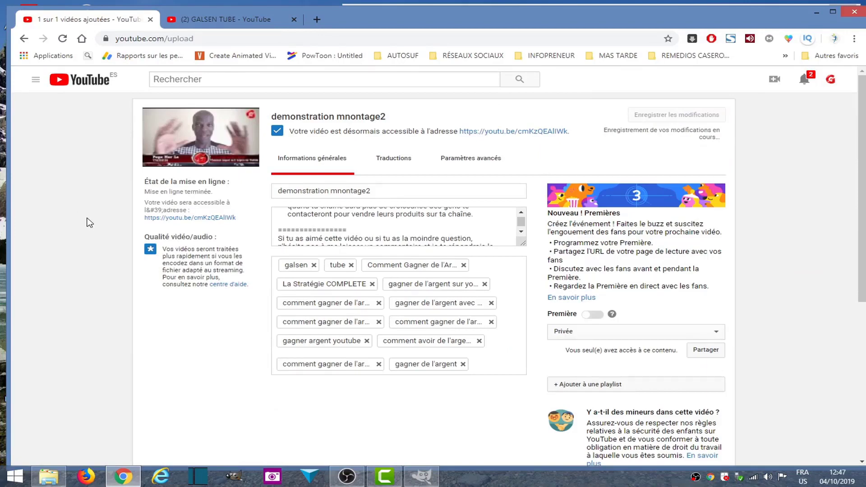
scroll(90, 222, "down", 6)
scroll(90, 222, "up", 6)
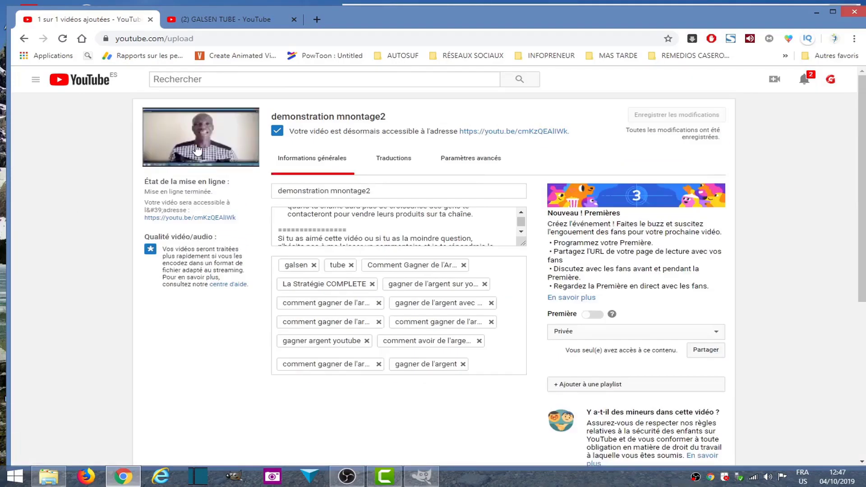
- Reload the channel's video list to check the new thumbnail, close it and return to the upload page's thumbnails section
left_click(243, 19)
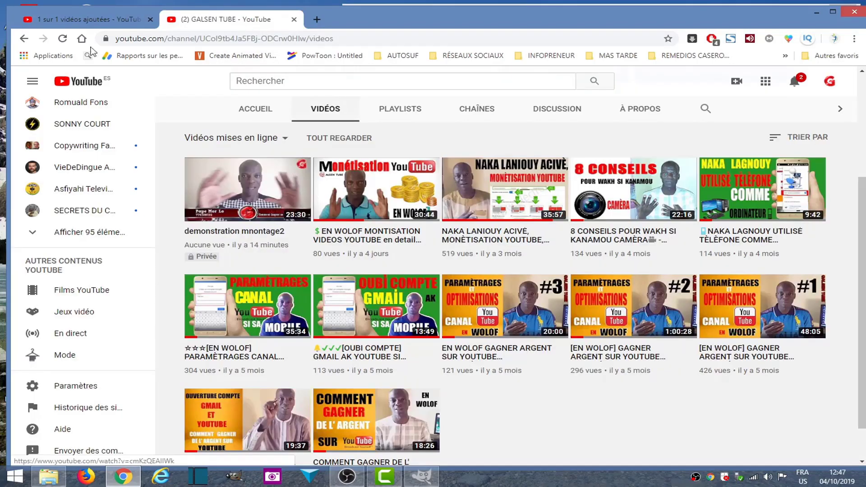
left_click(64, 39)
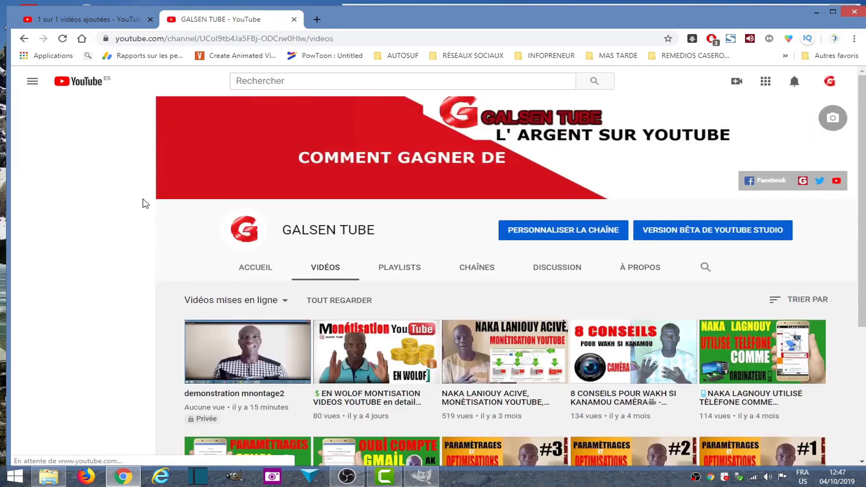
scroll(268, 333, "down", 4)
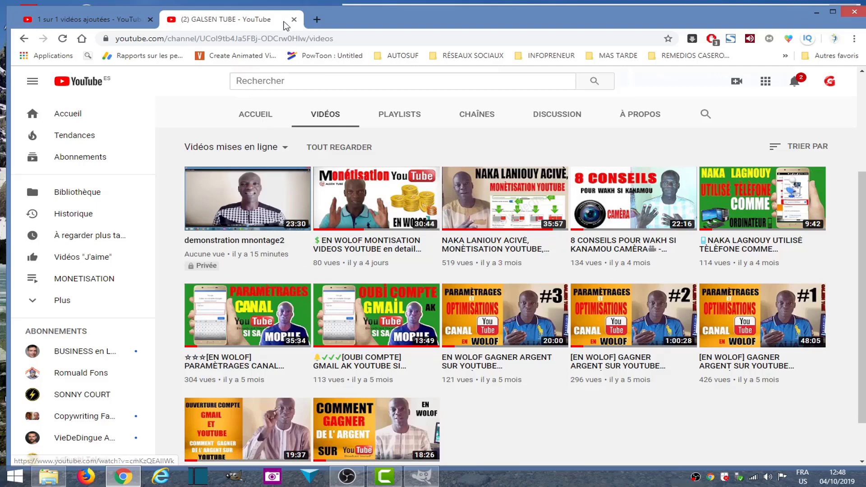
left_click(293, 19)
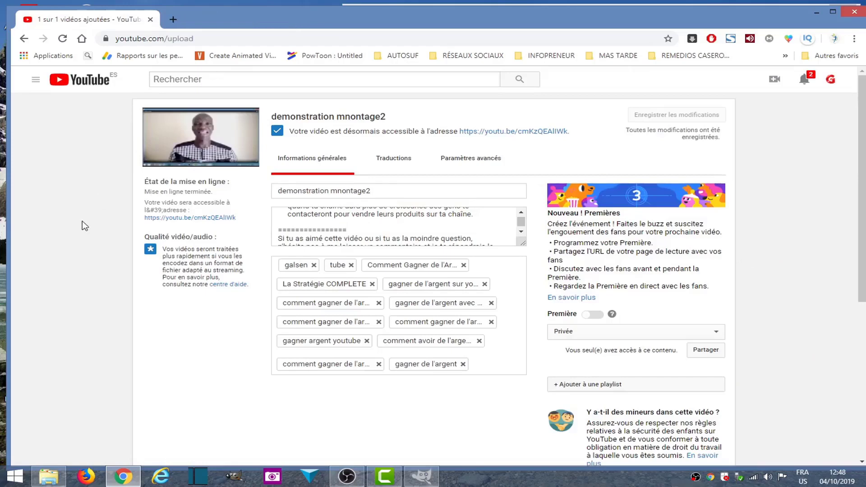
scroll(82, 224, "down", 6)
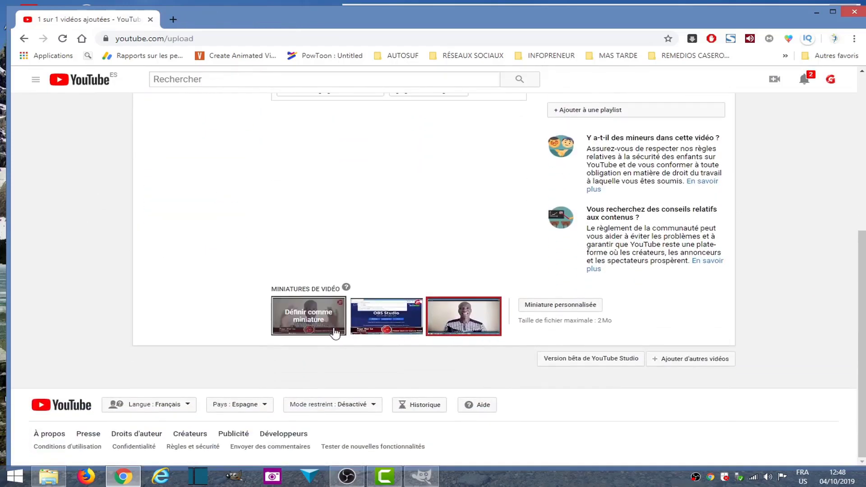
- Browse the Images folder for a custom thumbnail picture and close the file chooser
left_click(568, 310)
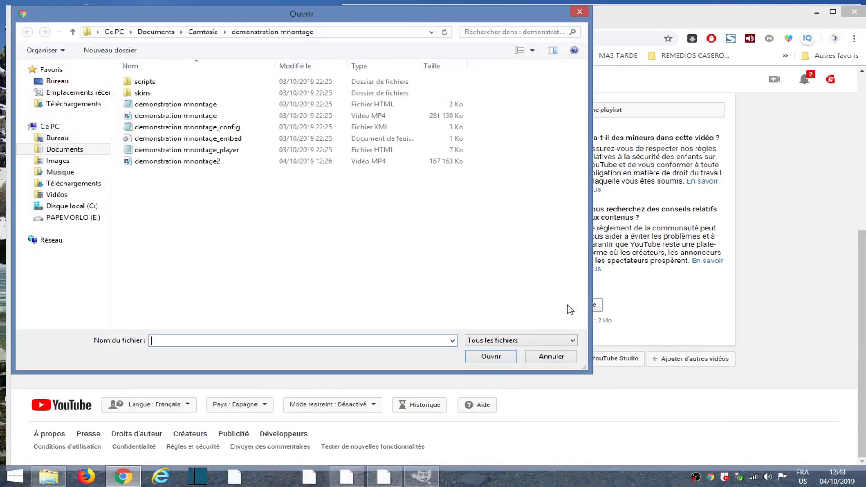
left_click(57, 161)
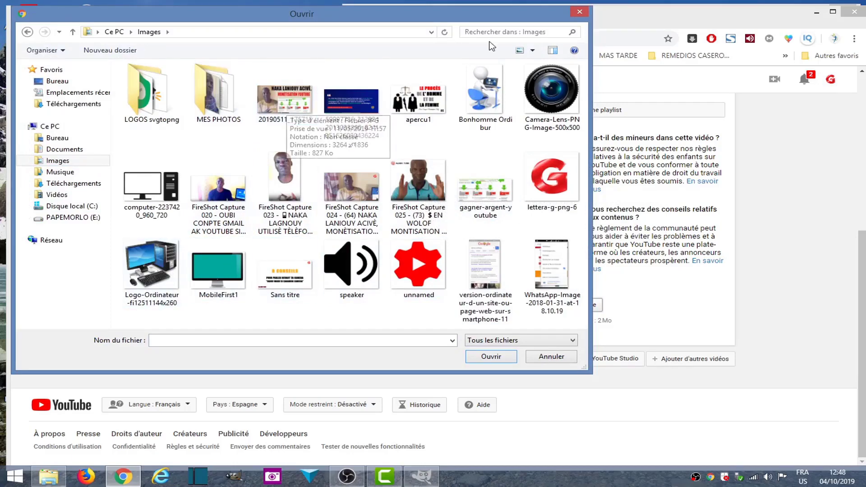
double_click(288, 110)
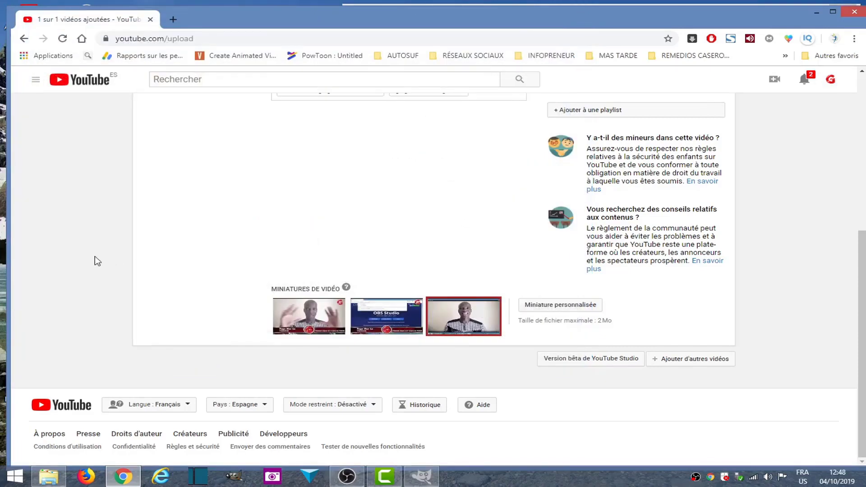
- Open the uploaded video's link in a new tab and pause playback at 21:07
scroll(96, 262, "up", 6)
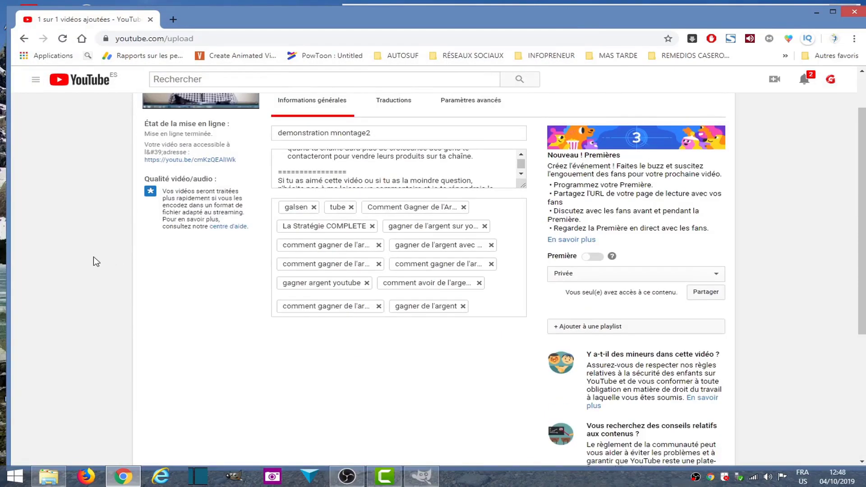
left_click(511, 131)
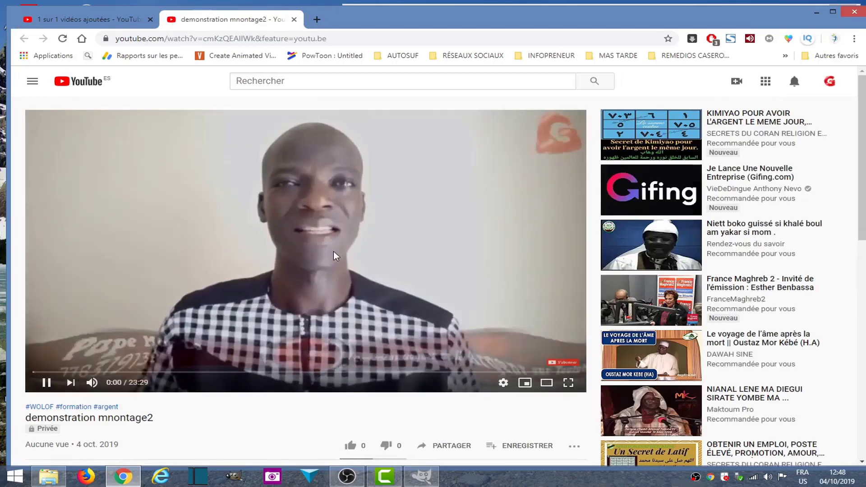
left_click(334, 251)
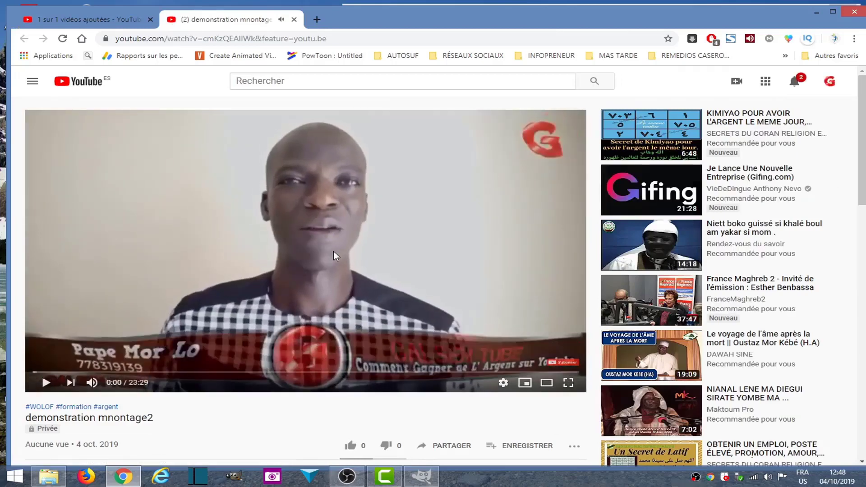
left_click(333, 250)
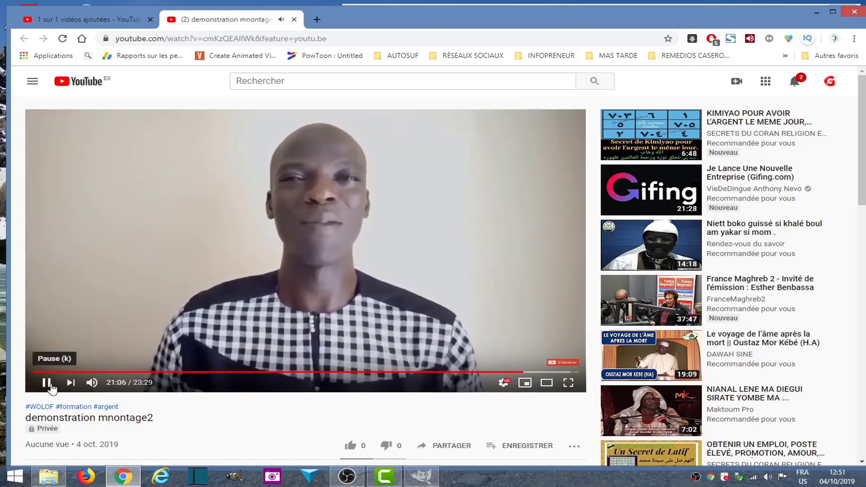
left_click(47, 383)
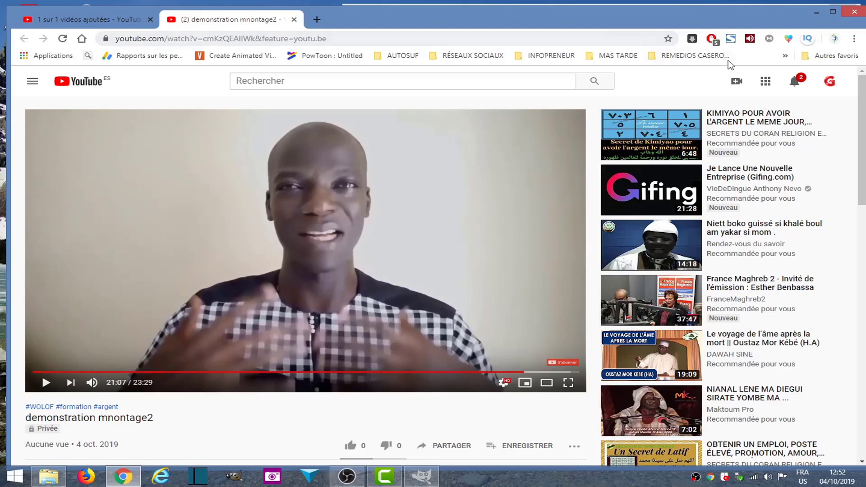
- Capture the paused video's full frame with FireShot's selected-area capture, about 932 x 540 px
left_click(730, 39)
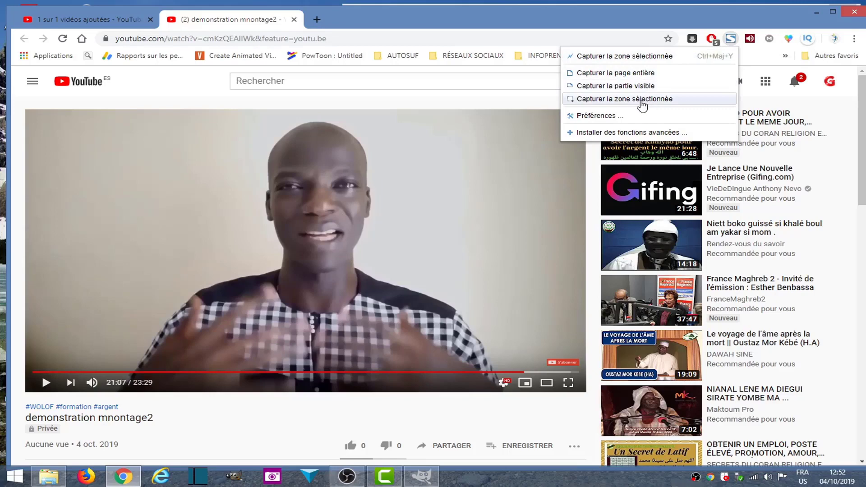
left_click(641, 100)
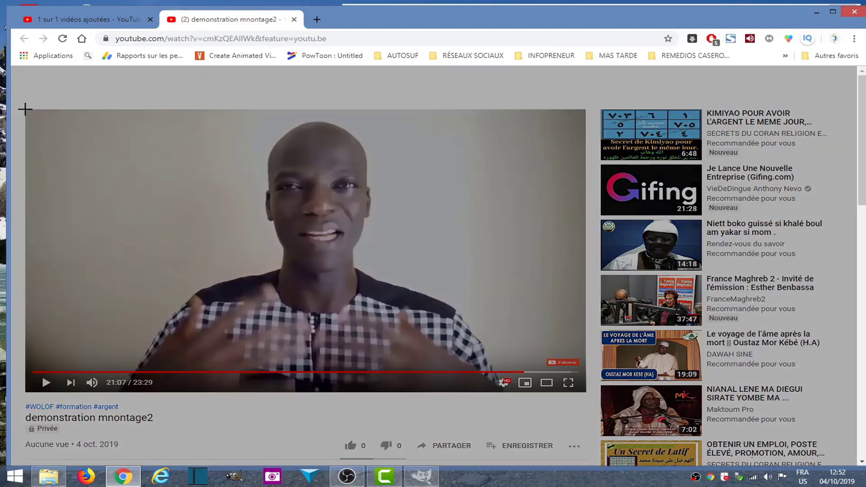
left_click_drag(239, 137, 585, 358)
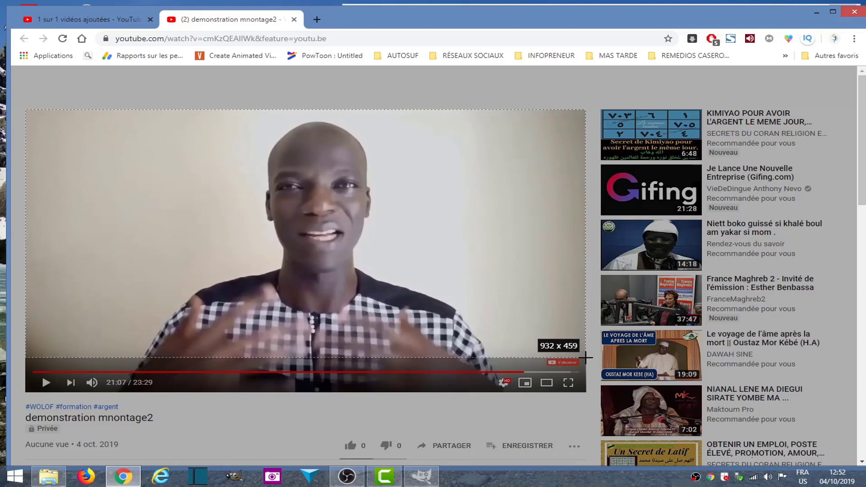
left_click_drag(585, 358, 585, 400)
scroll(587, 407, "down", 1)
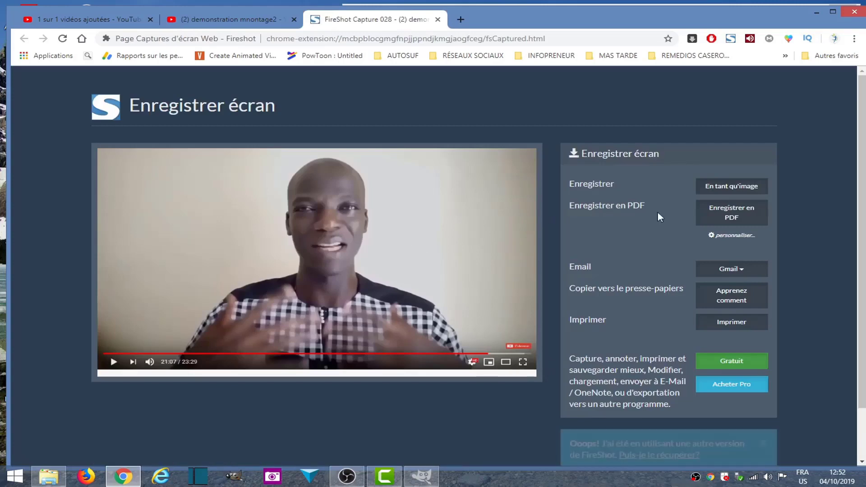
- Save the FireShot capture as a PNG image in the Images folder and close the capture and video tabs
left_click(742, 189)
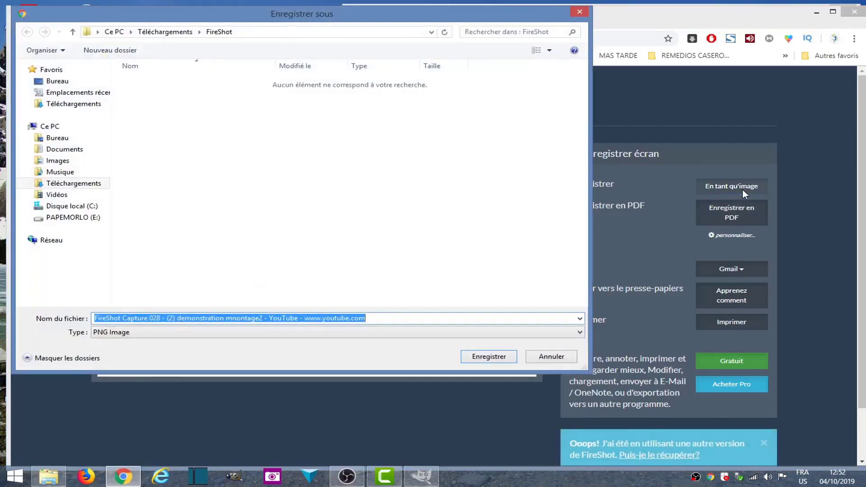
left_click(72, 161)
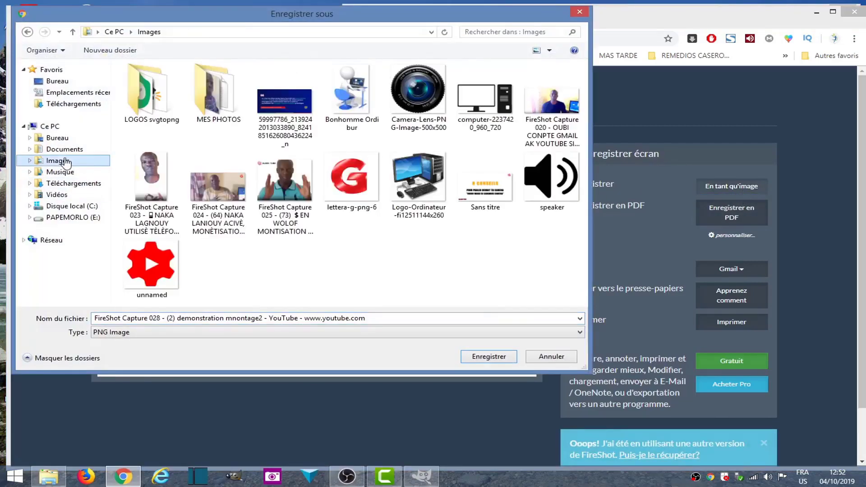
left_click(513, 355)
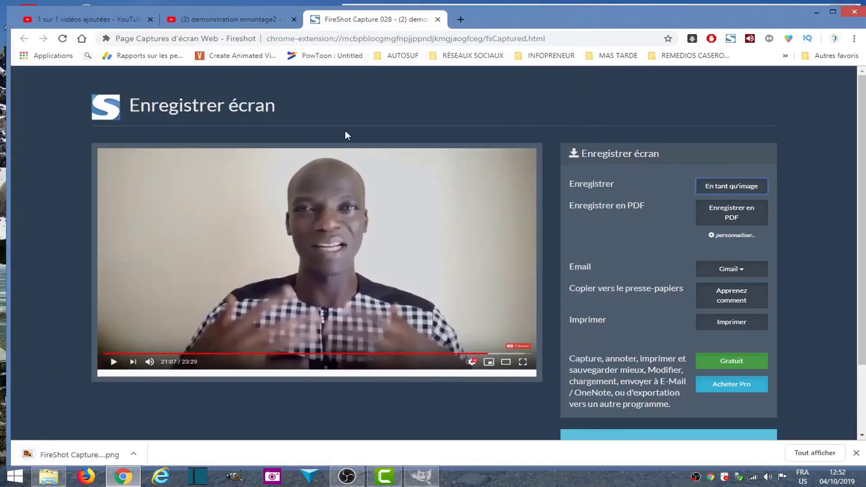
left_click(437, 20)
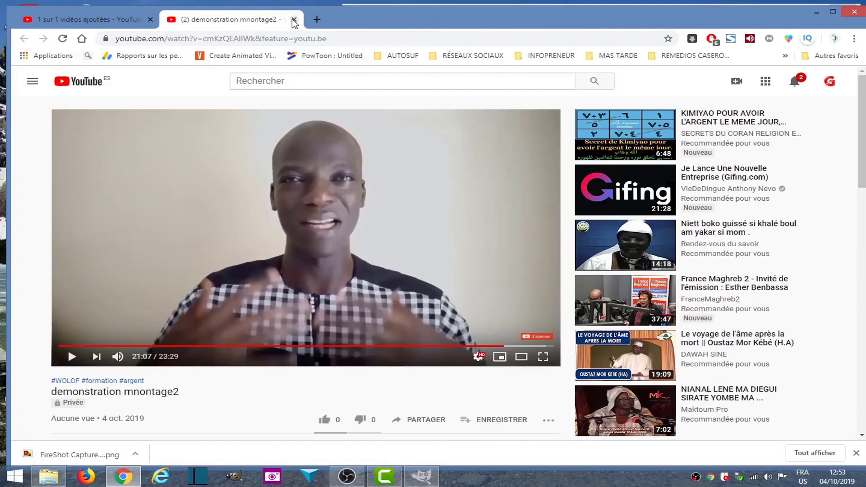
left_click(294, 20)
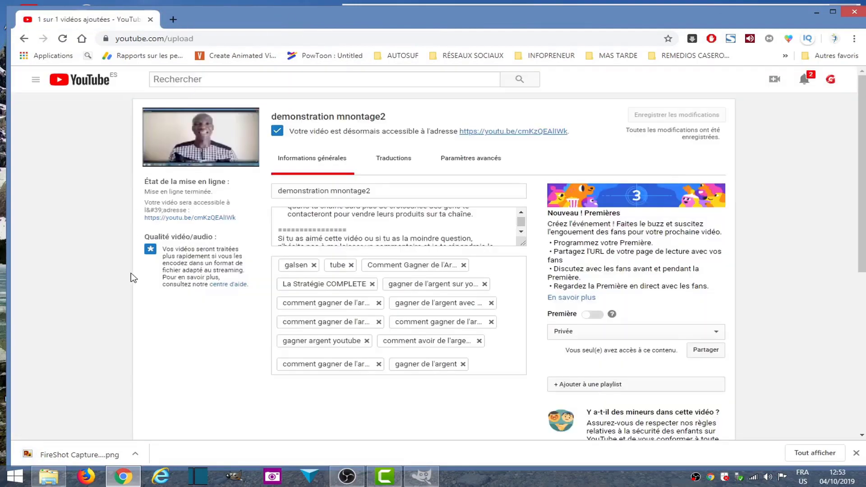
- Switch to GIMP and open the FireShot Capture 028 picture from the Images folder in it
scroll(130, 277, "down", 7)
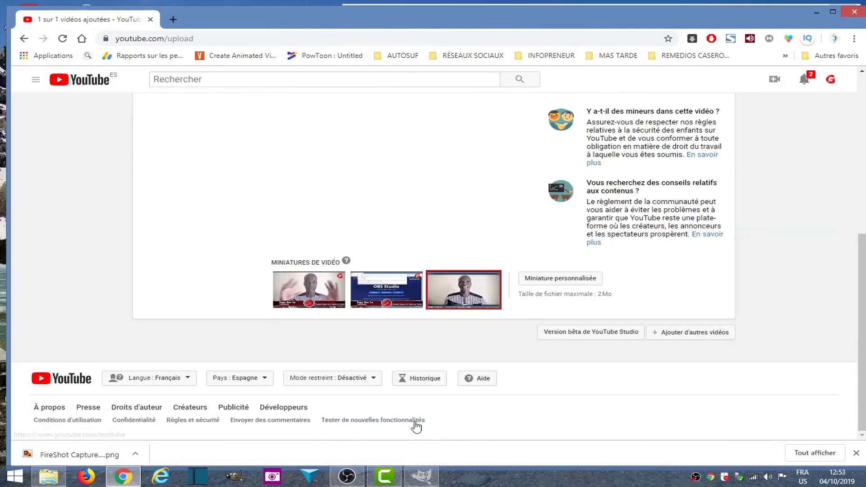
left_click(423, 477)
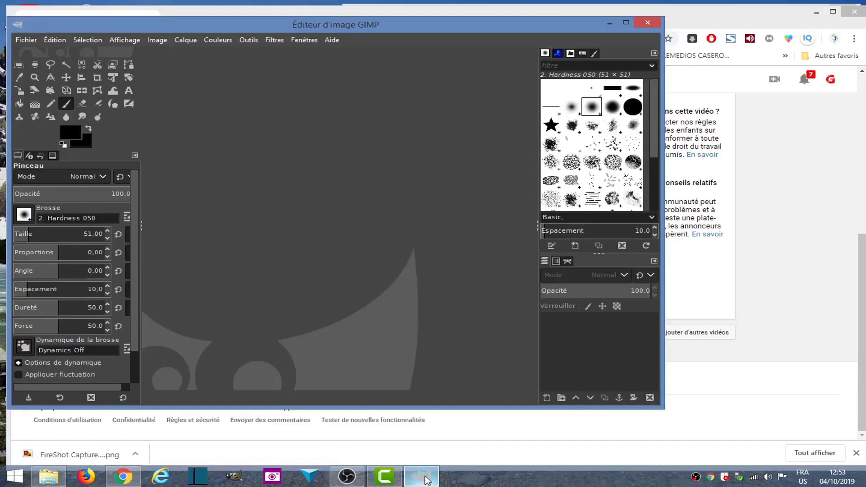
left_click(49, 477)
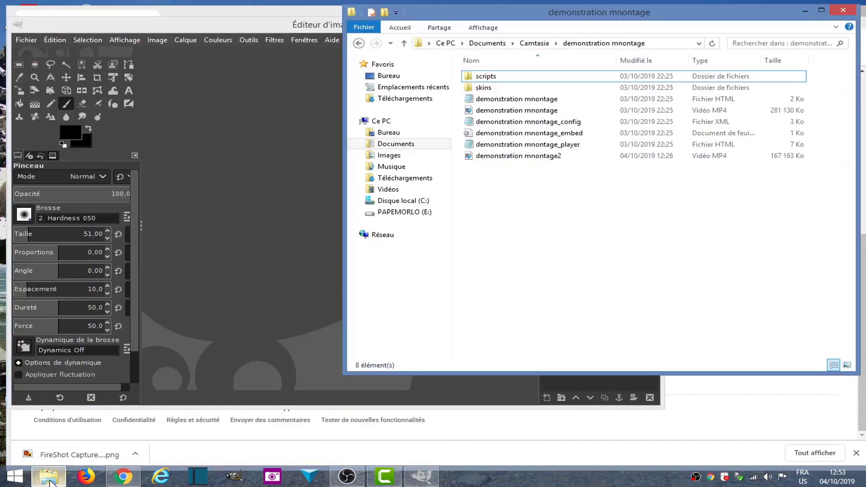
left_click(383, 155)
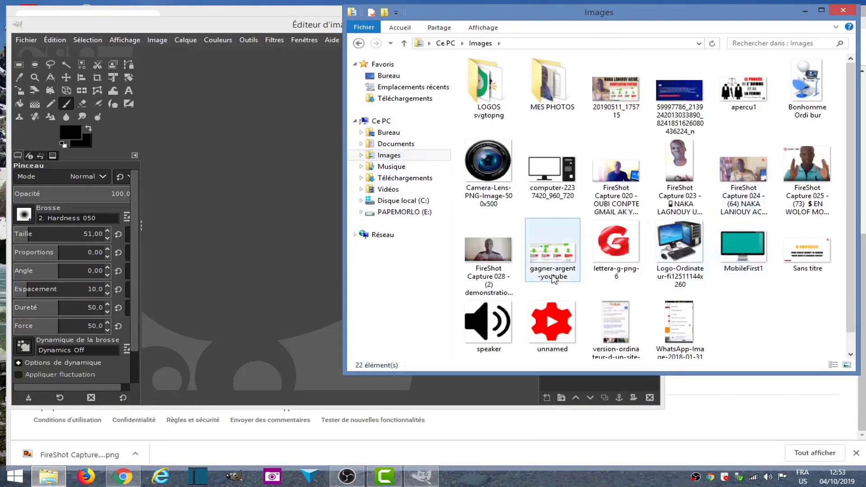
left_click_drag(490, 247, 288, 246)
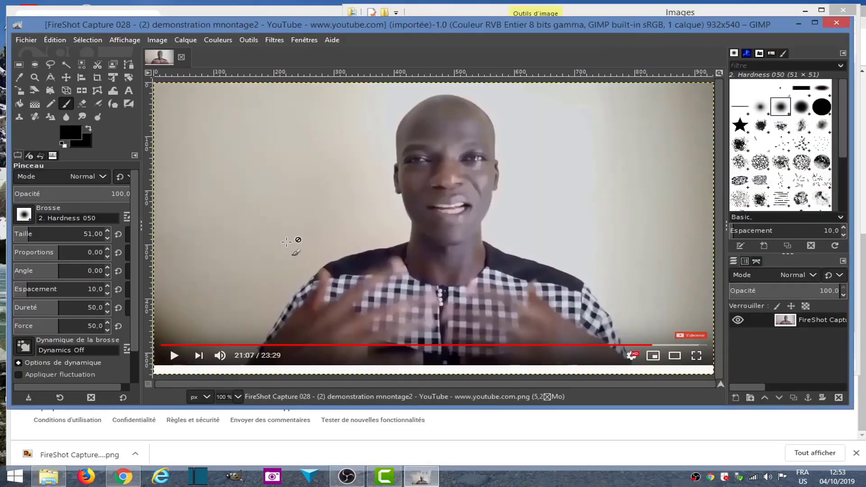
key("m")
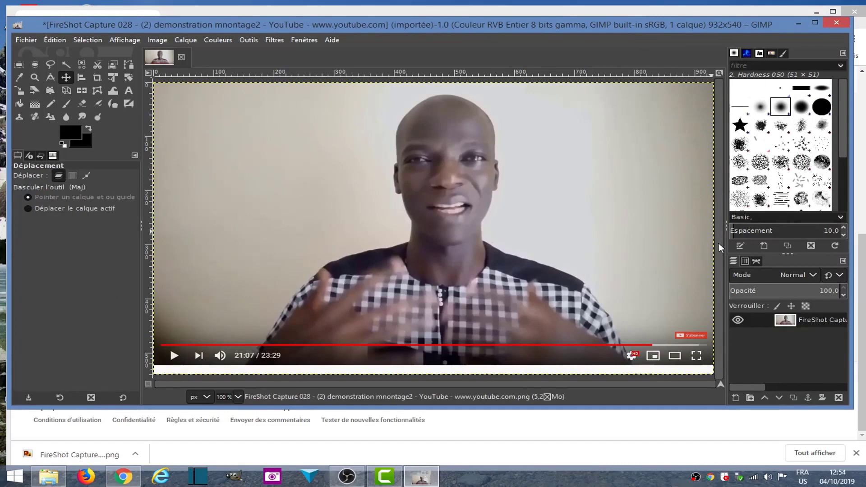
- Add the text "DEMONSTRATION MONTAGE" in Impact Condensed, 62 px, along the lower edge of the picture
left_click(129, 92)
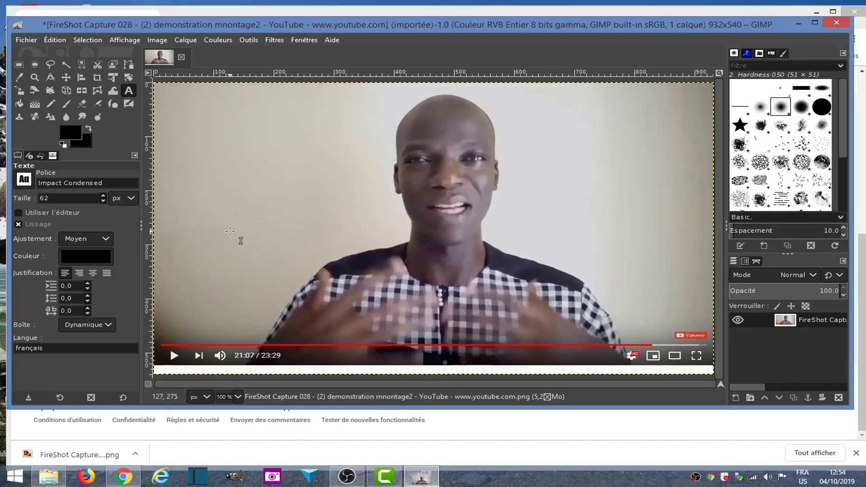
left_click_drag(168, 321, 708, 385)
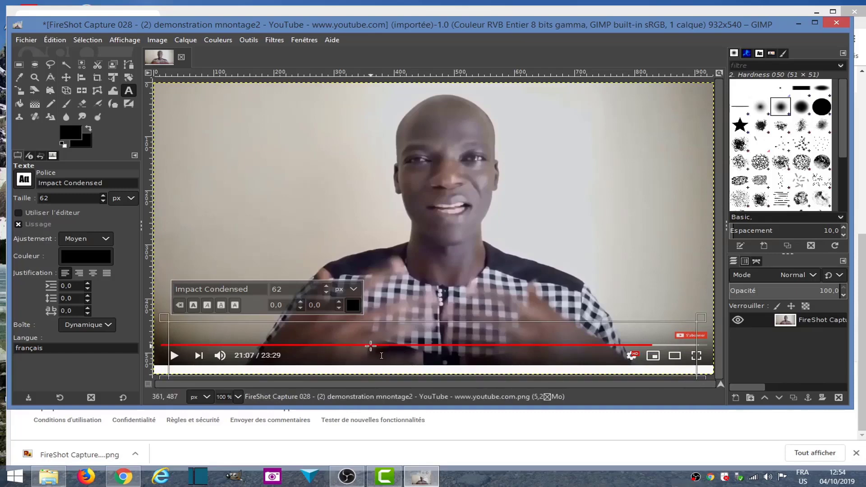
type("D")
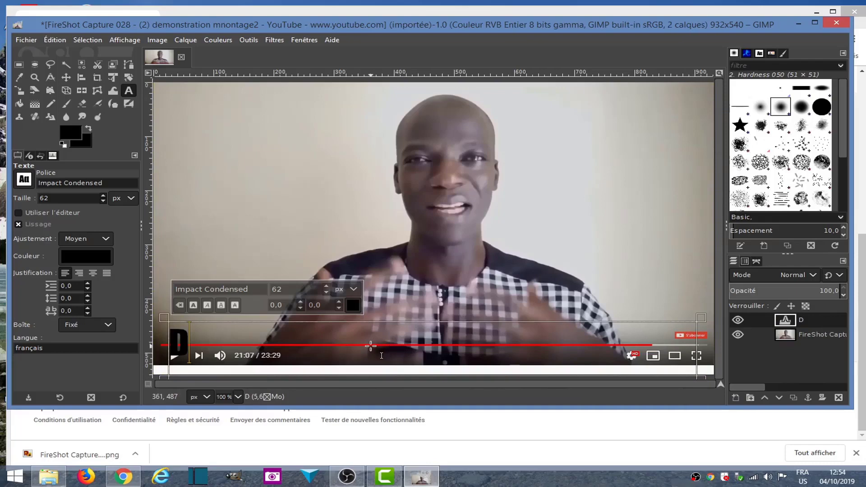
type("EMONSTR")
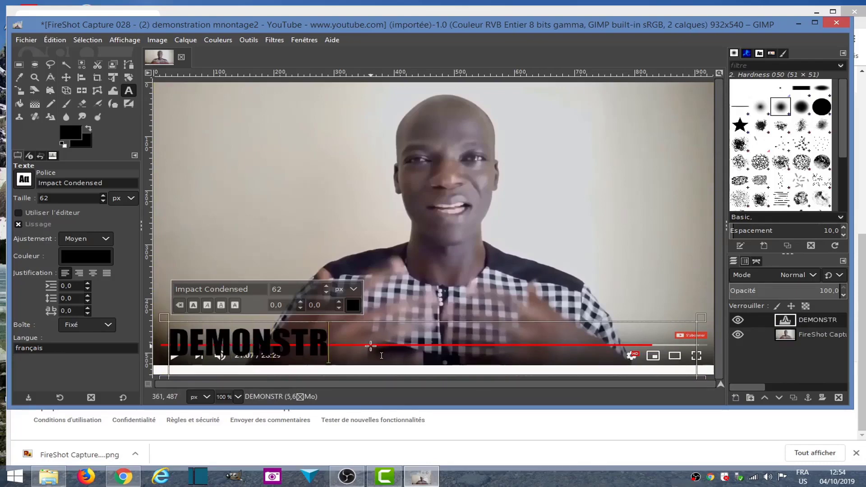
type("ATION")
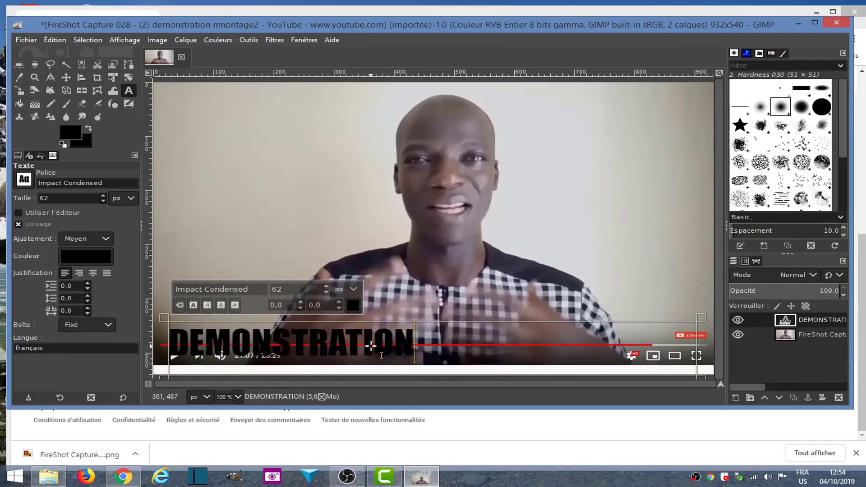
type(" MONTAG")
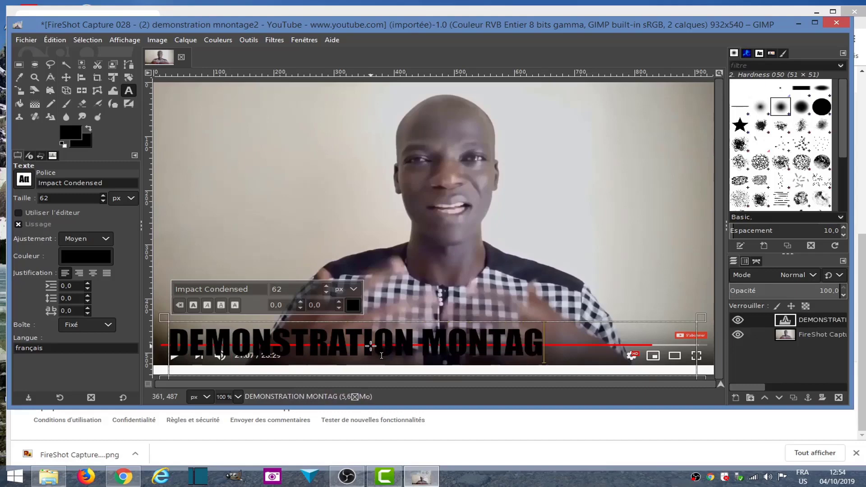
type("E")
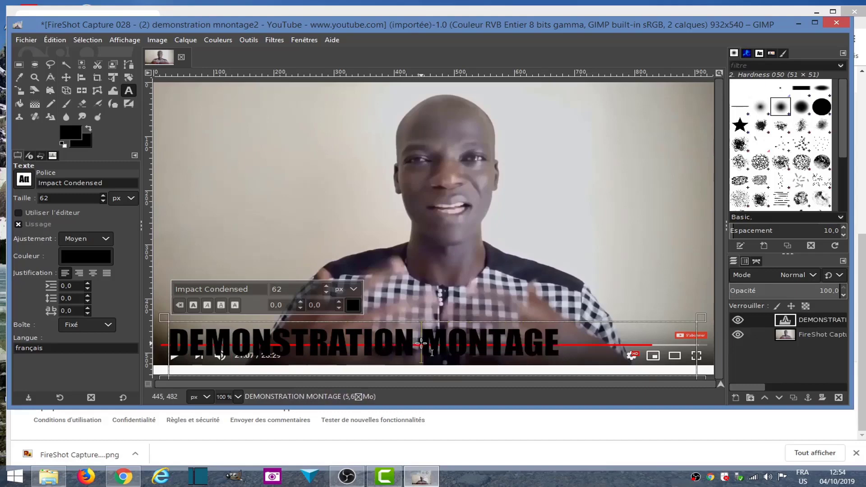
- Colour the DEMONSTRATION MONTAGE text white and narrow its text box from the left side to shift the words rightwards
left_click_drag(559, 343, 153, 343)
left_click(84, 256)
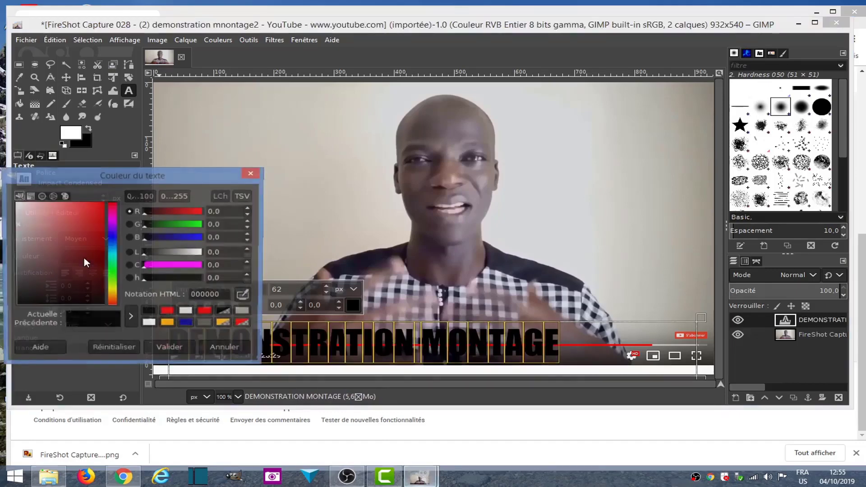
left_click(149, 324)
left_click(174, 350)
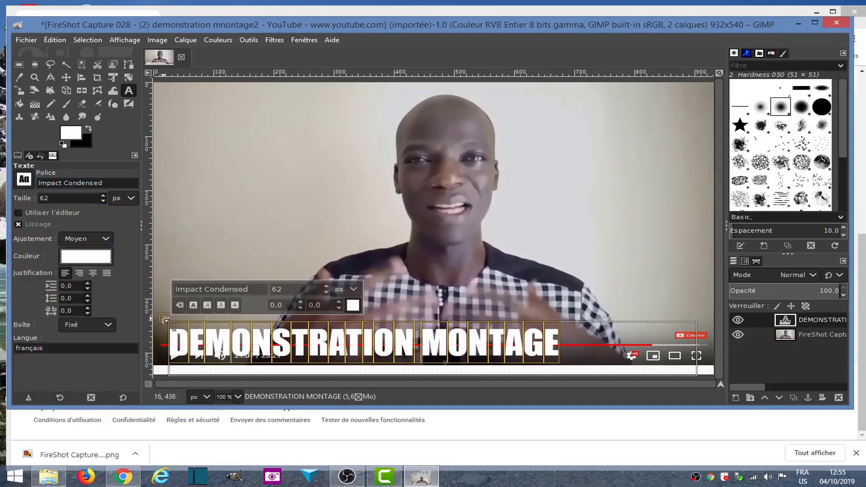
left_click_drag(162, 318, 241, 319)
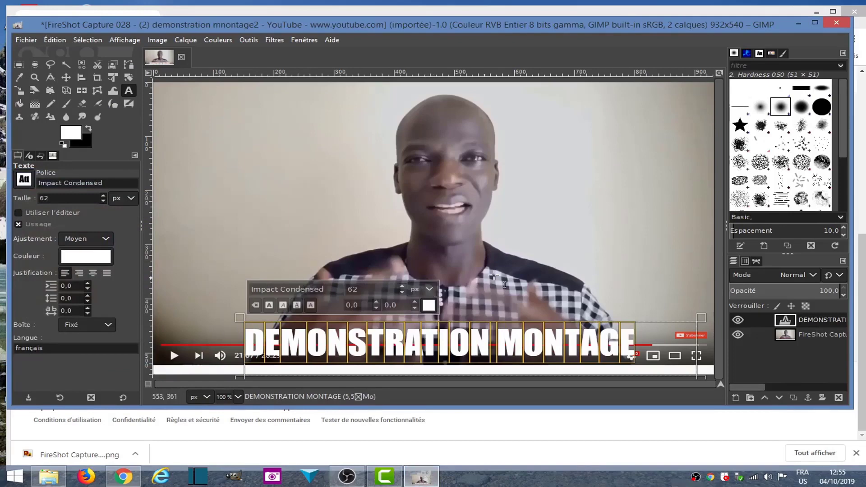
left_click(605, 228)
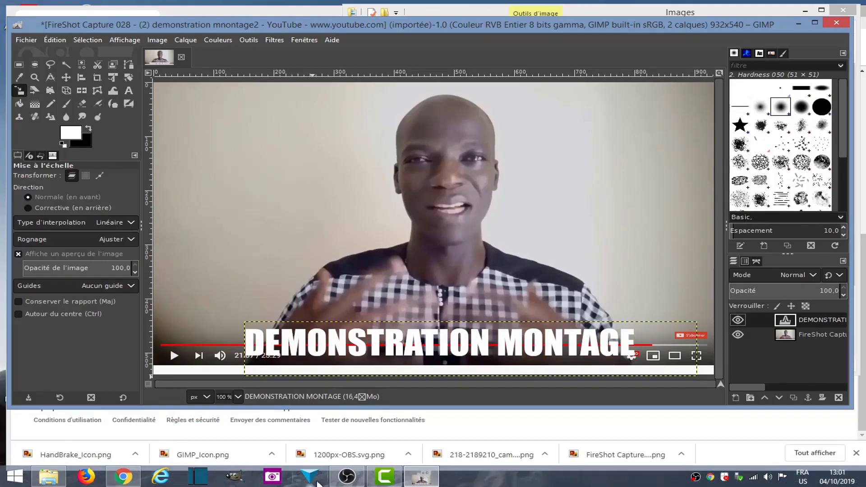
- Insert the Camtasia Studio logo from the Images folder as a layer and scale it down to about 302 × 335 px
left_click(49, 477)
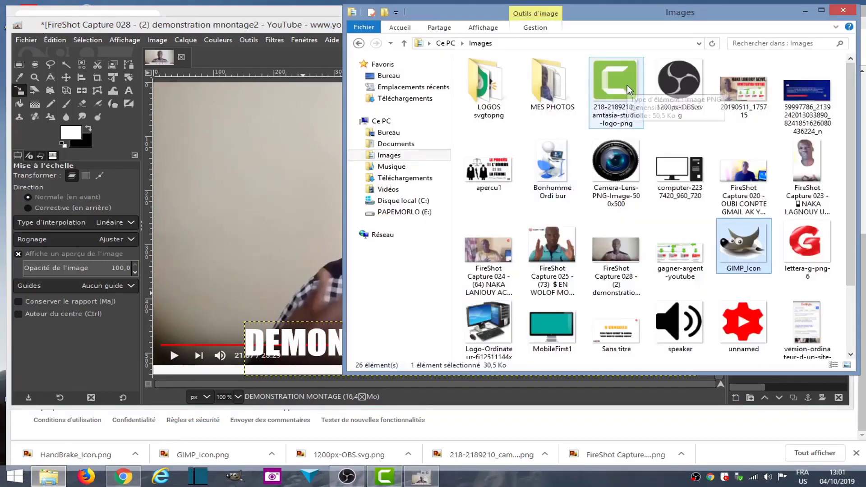
left_click_drag(626, 88, 296, 199)
left_click(308, 205)
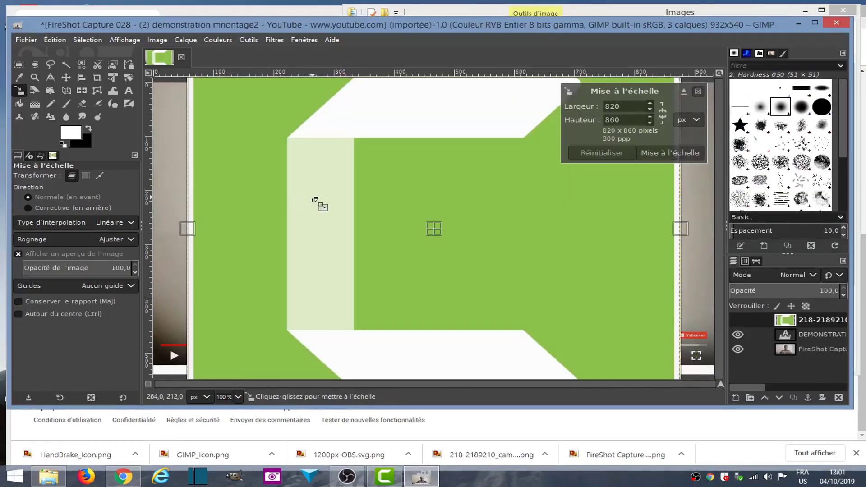
left_click(19, 92)
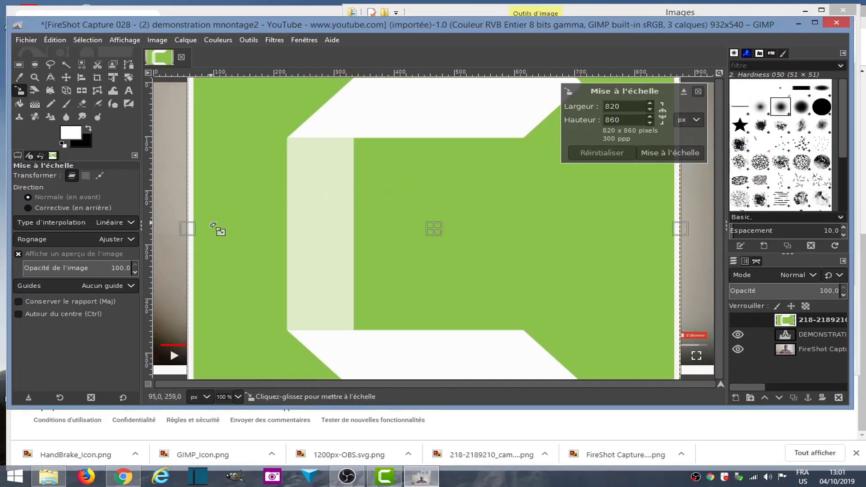
left_click_drag(306, 209, 313, 335)
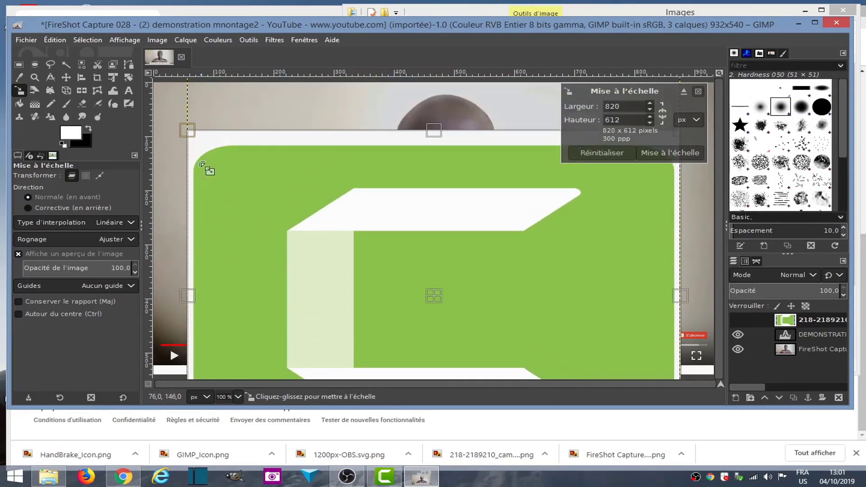
left_click_drag(192, 131, 510, 287)
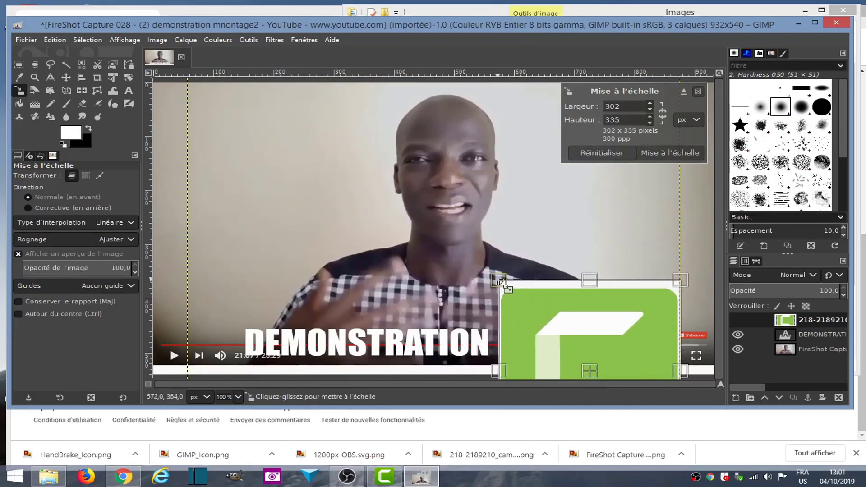
- Move the Camtasia logo to the upper-left corner of the picture and shrink it to about 157 × 166 px
left_click(66, 77)
left_click_drag(549, 330, 207, 116)
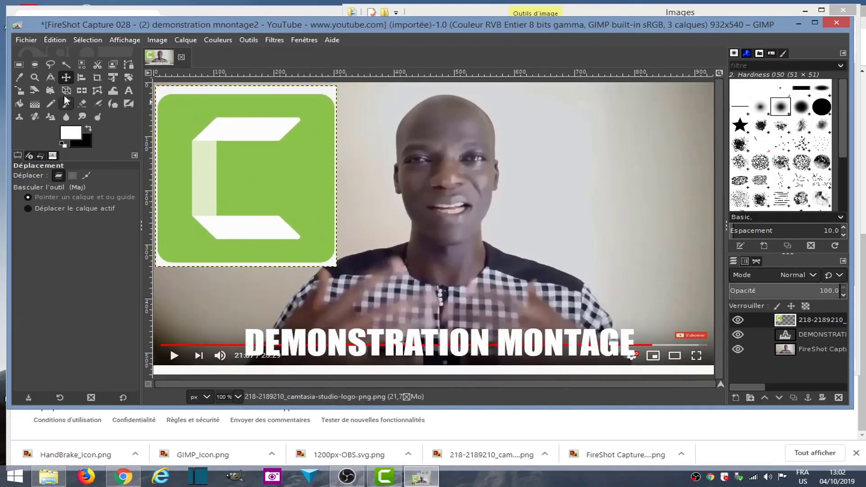
left_click(19, 90)
left_click(290, 201)
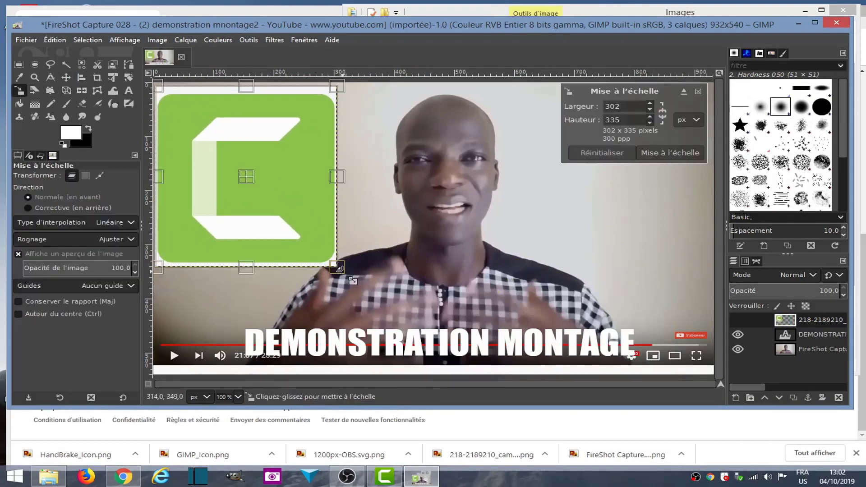
left_click_drag(337, 267, 249, 173)
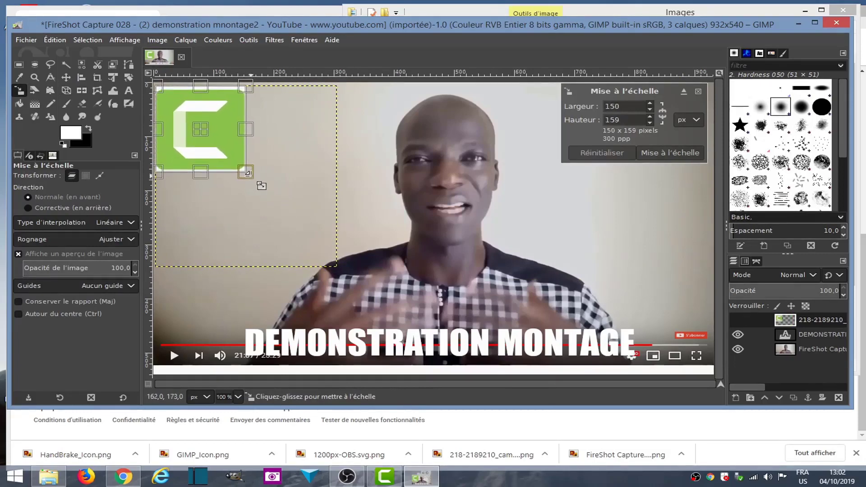
left_click_drag(212, 138, 216, 142)
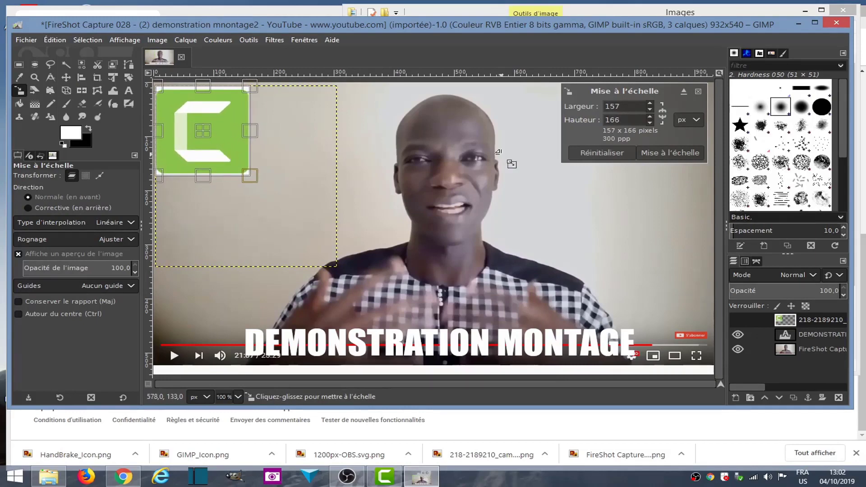
left_click(667, 154)
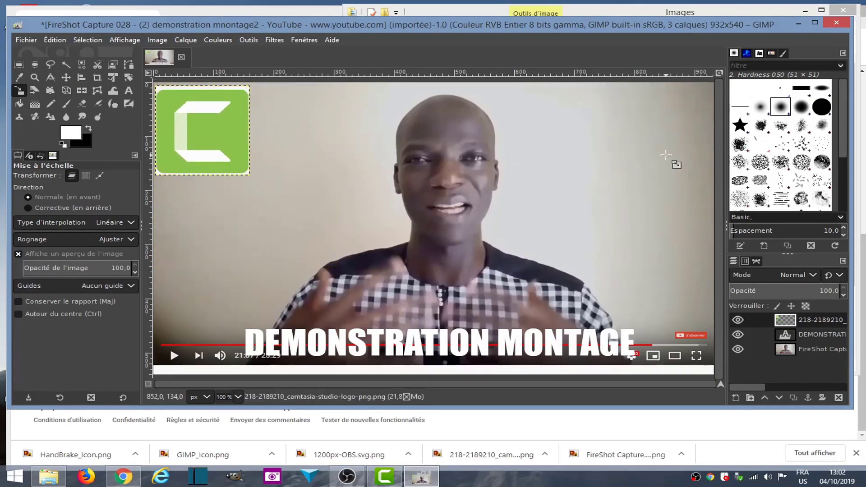
- Insert the 1200px-OBS.svg logo from the Images folder as a layer and scale it down to about 541 × 628 px
left_click(53, 477)
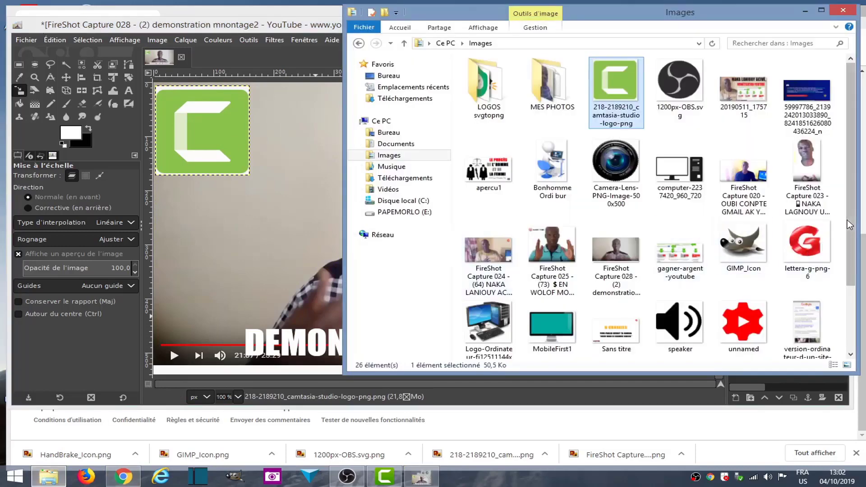
left_click(683, 87)
left_click_drag(683, 87, 324, 235)
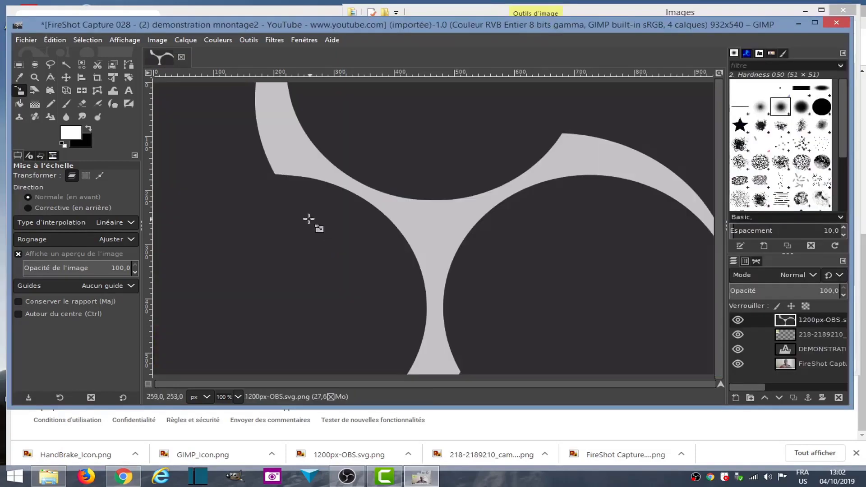
left_click(19, 91)
left_click(377, 218)
mouse_move(366, 199)
left_mouse_down()
mouse_move(396, 255)
mouse_move(352, 197)
mouse_move(392, 277)
mouse_move(356, 207)
left_mouse_up()
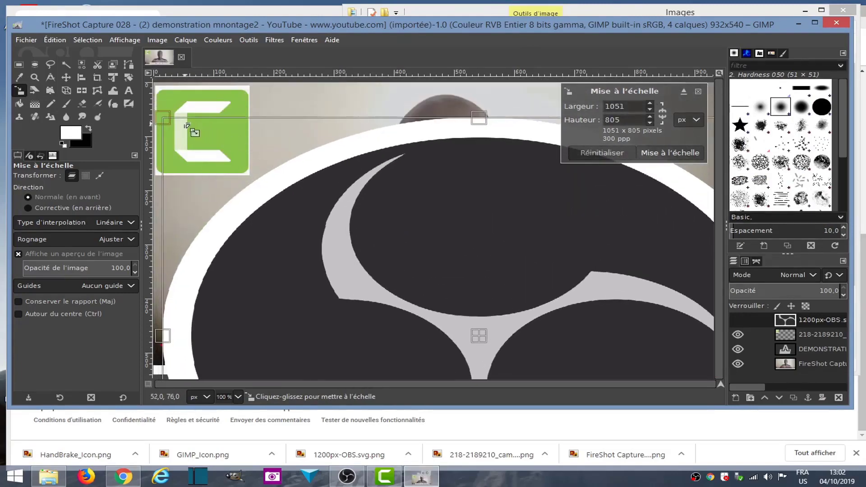
left_click_drag(165, 118, 559, 258)
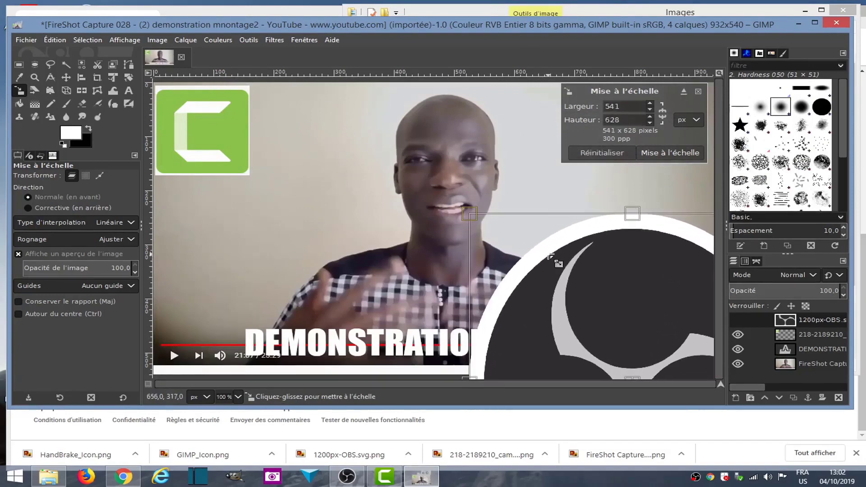
- Shrink the OBS logo further to about 320 × 299 px and place it directly below the Camtasia logo
left_click(67, 77)
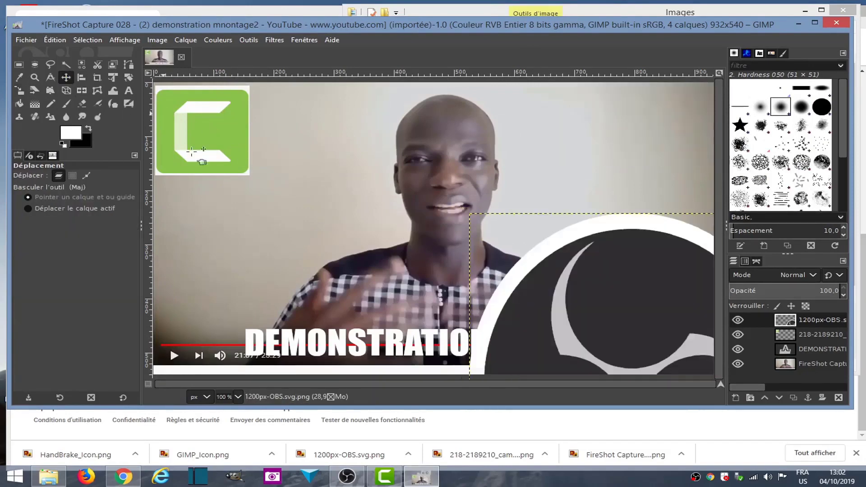
left_click_drag(513, 276, 336, 176)
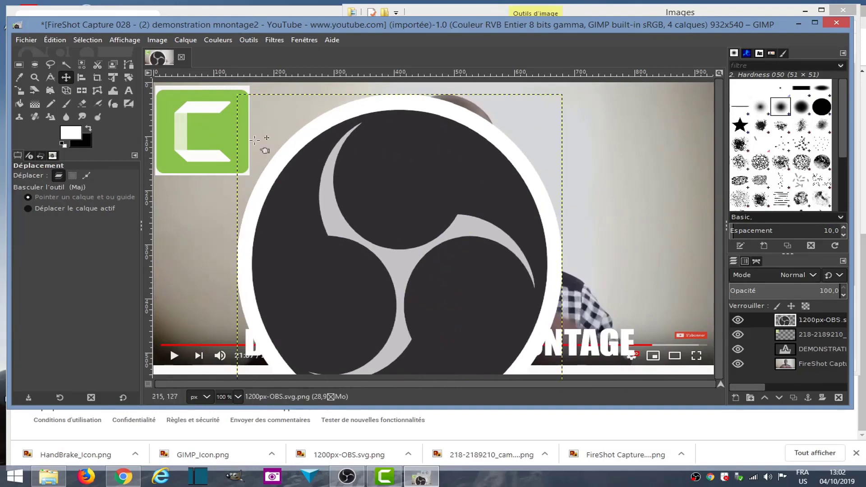
left_click(19, 90)
left_click(308, 129)
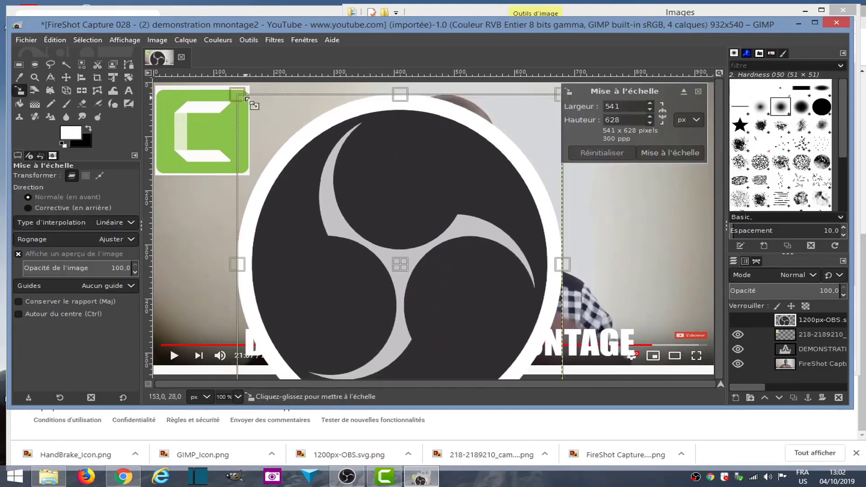
left_click_drag(243, 97, 373, 261)
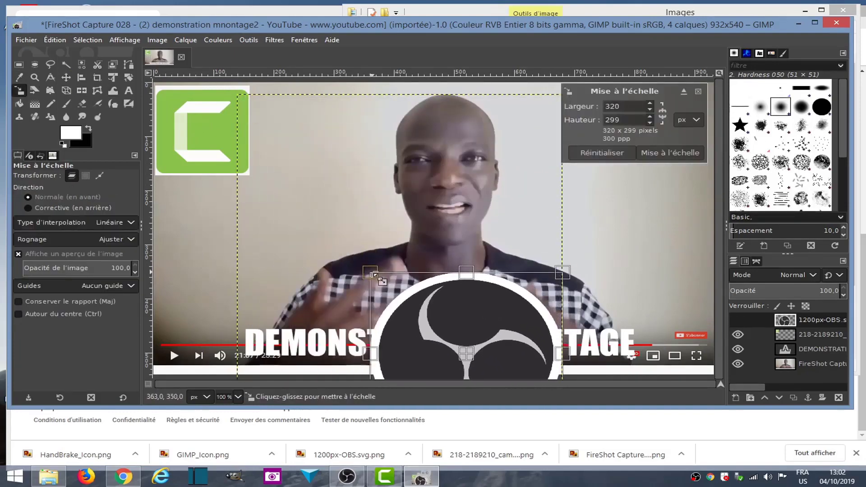
left_click(66, 77)
left_click_drag(412, 298, 212, 210)
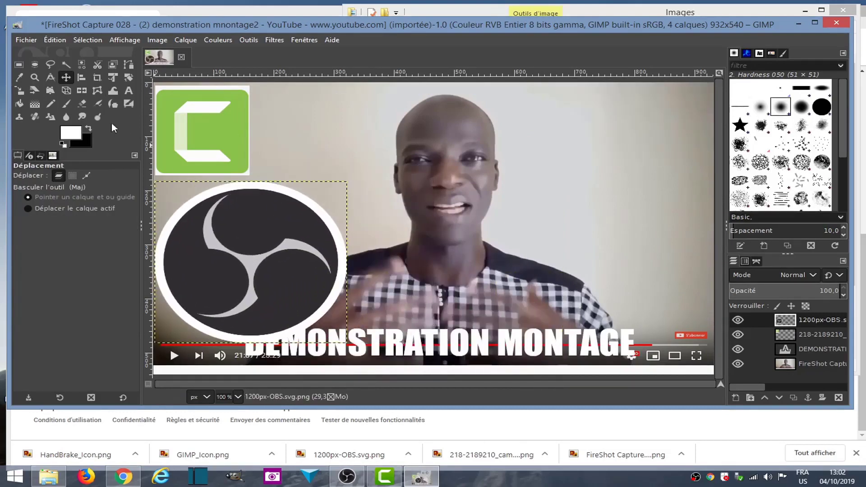
- Scale the OBS logo to about 213 × 211 px and shift it slightly right and down, clear of the picture's edge
left_click(20, 91)
left_click_drag(345, 321, 295, 309)
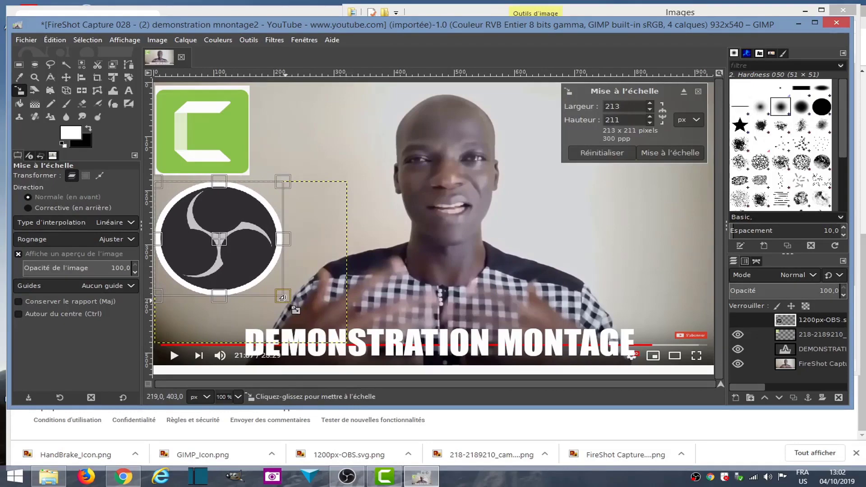
left_click(66, 78)
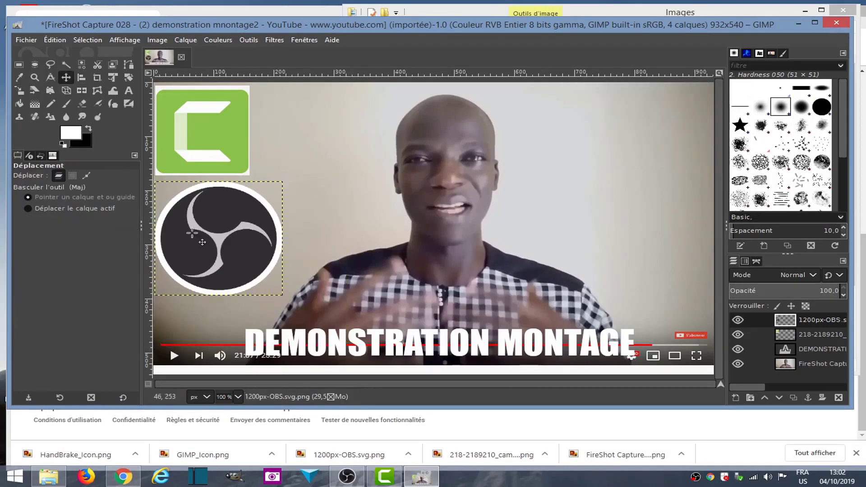
left_click_drag(221, 242, 233, 252)
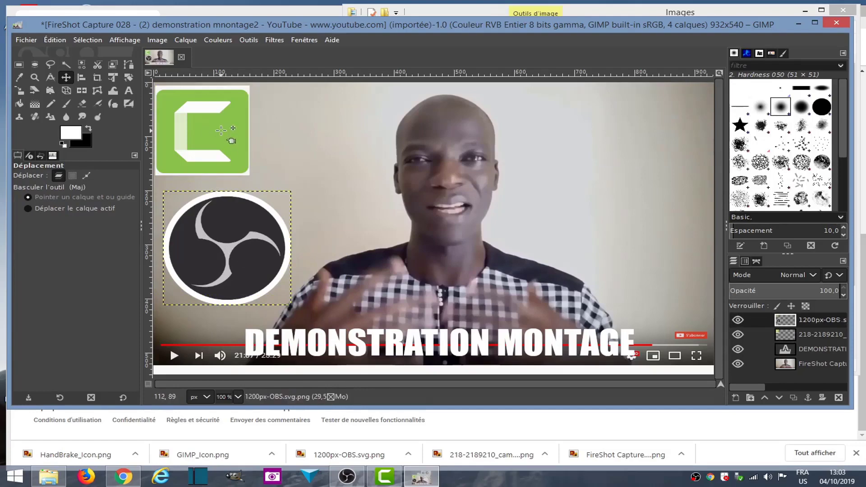
- Enlarge the Camtasia logo layer to about 203 × 193 px and shift it slightly right to line up above the OBS logo
left_click(20, 91)
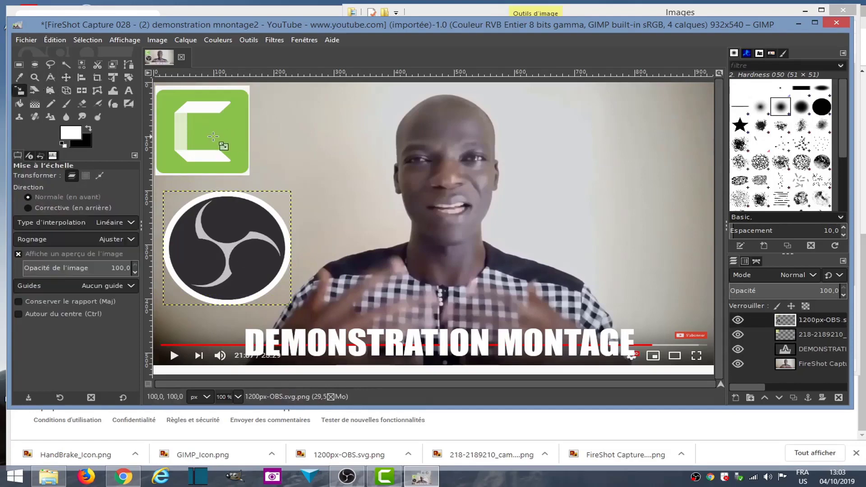
left_click(223, 145)
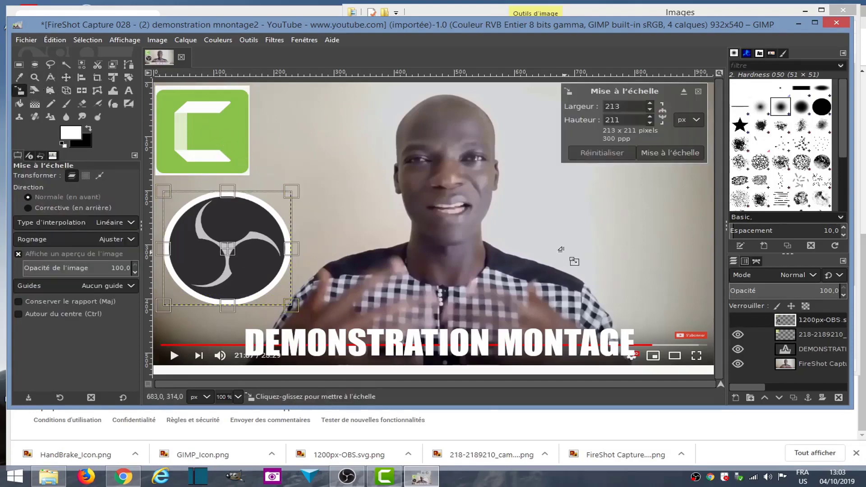
middle_click(202, 153, "alt")
left_click(202, 153)
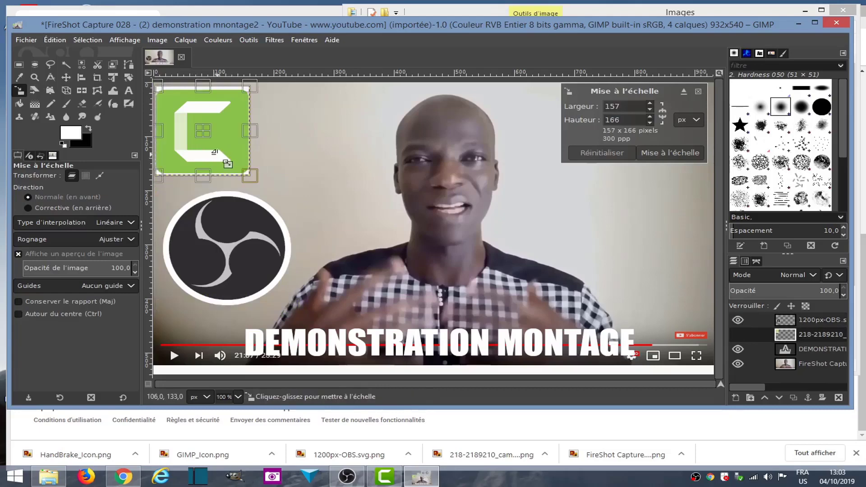
left_click_drag(268, 189, 295, 203)
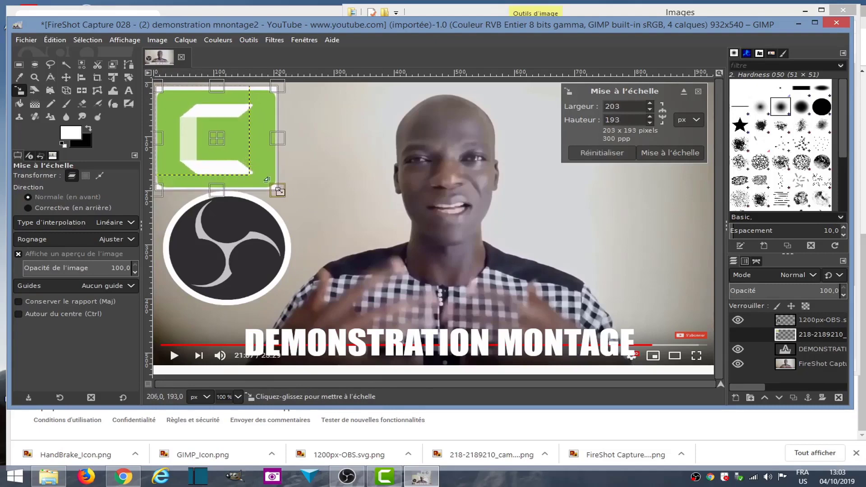
left_click(66, 77)
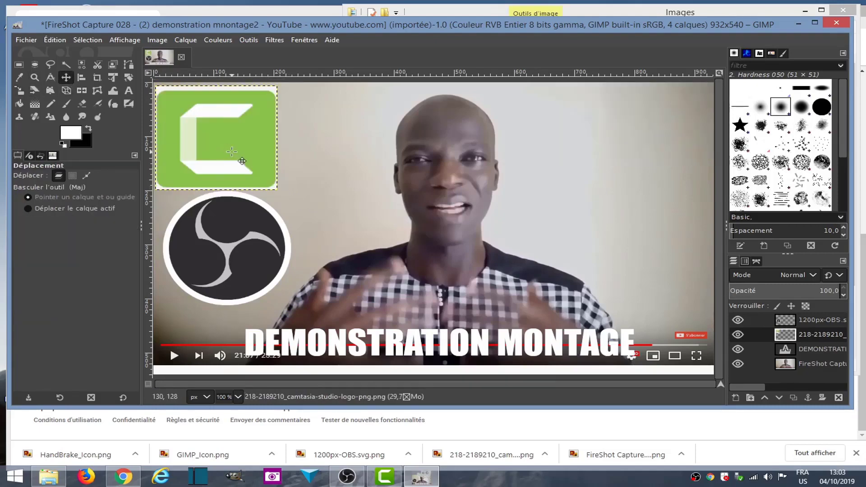
left_click_drag(226, 148, 234, 150)
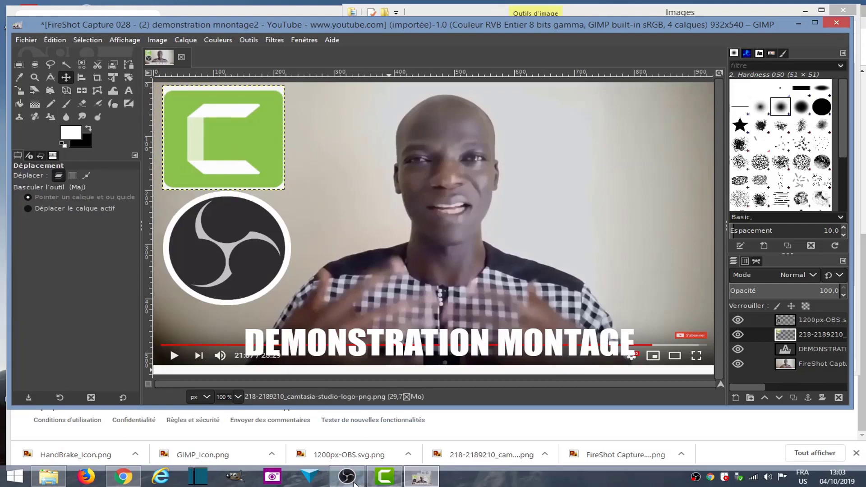
left_click(347, 477)
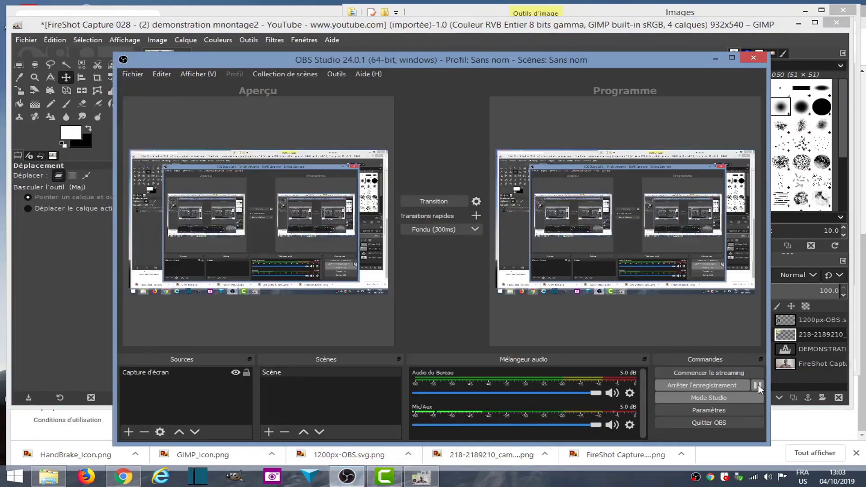
left_click(716, 58)
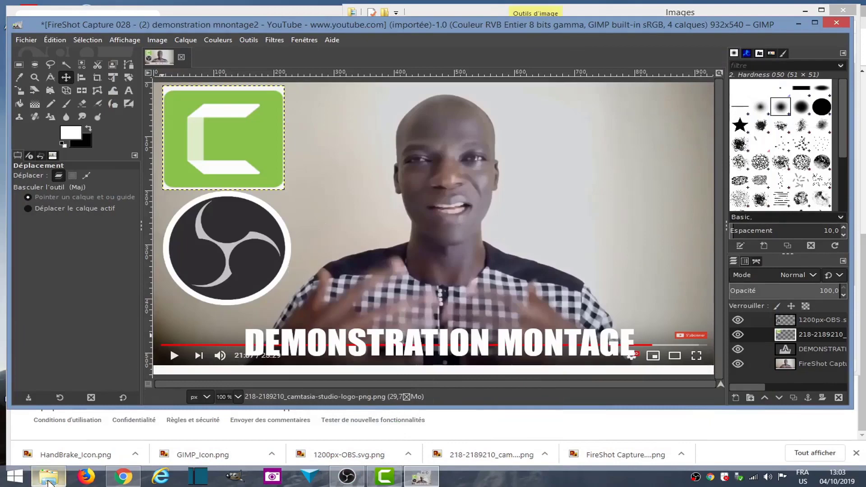
- Insert the GIMP_Icon picture from the Images folder as a layer, shrink it and place it in the upper-right corner of the image
left_click(49, 477)
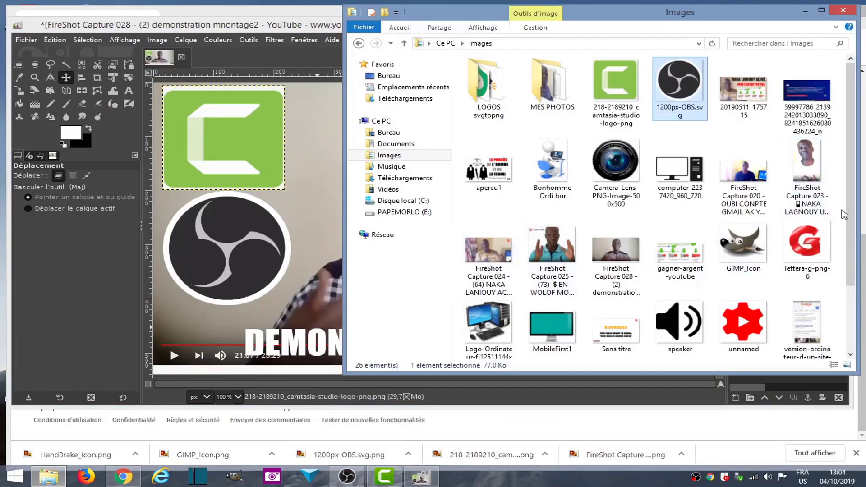
left_click_drag(743, 243, 314, 208)
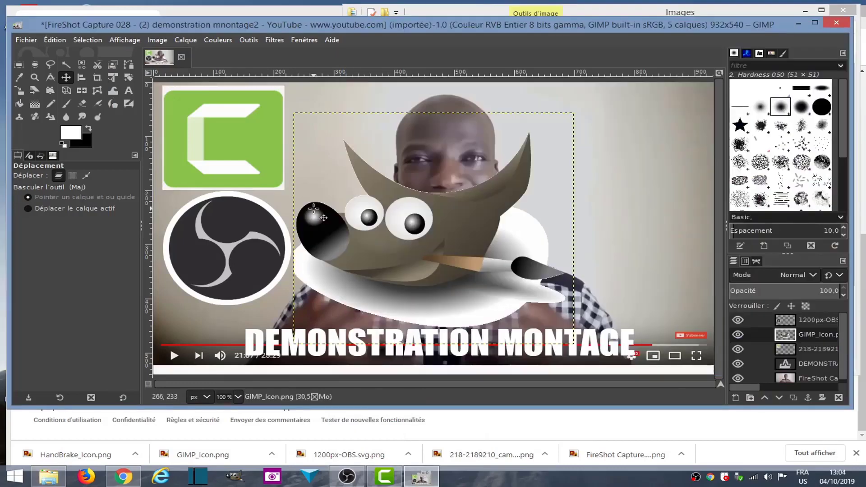
left_click(20, 92)
left_click(353, 168)
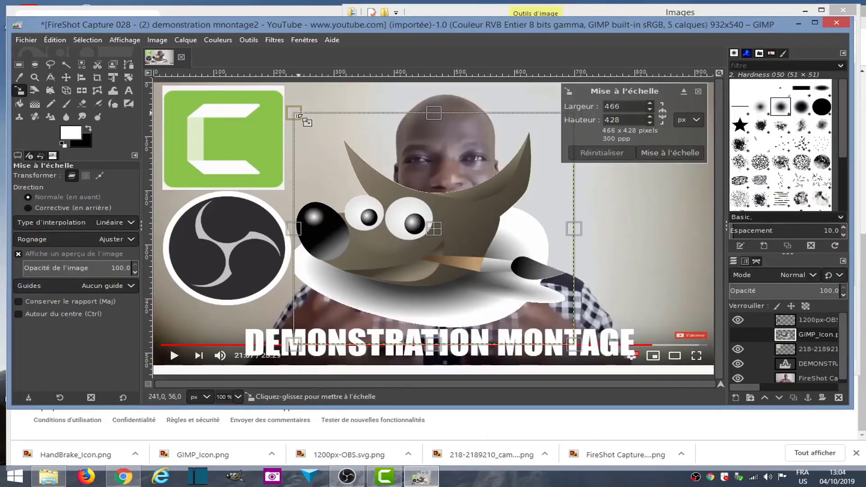
left_click_drag(303, 119, 409, 183)
key("Return")
key("m")
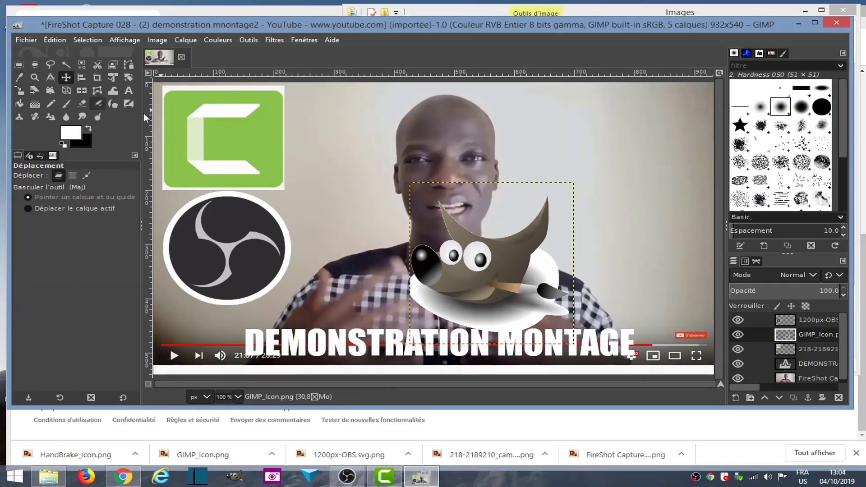
left_click_drag(483, 245, 630, 148)
- Scale the GIMP logo layer down to about 220 × 206 px, keeping it in the image's upper-right corner
left_click(19, 90)
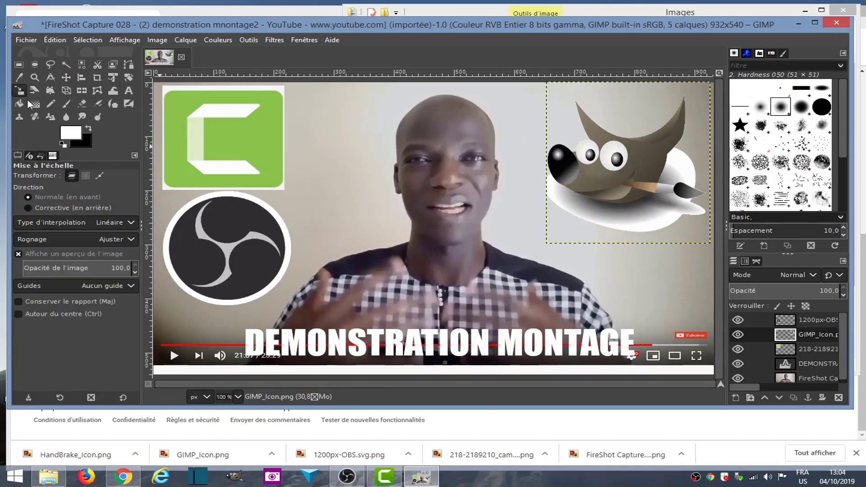
left_click(584, 225)
left_click_drag(547, 245, 581, 191)
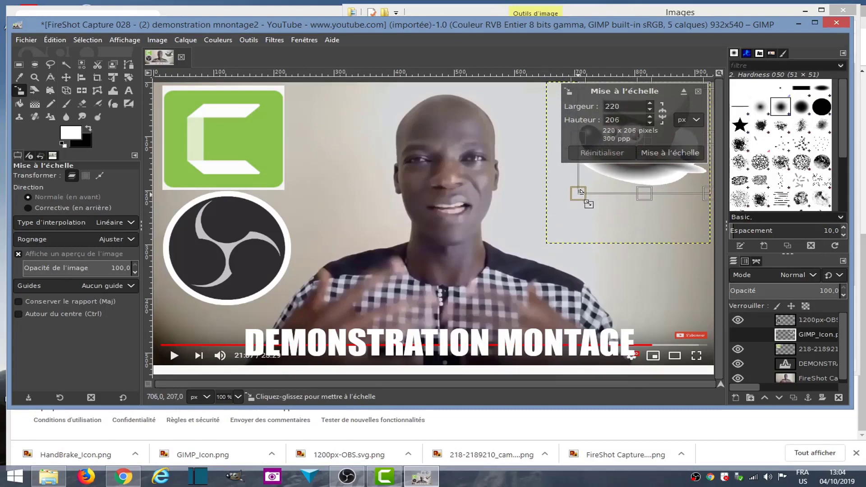
key("Return")
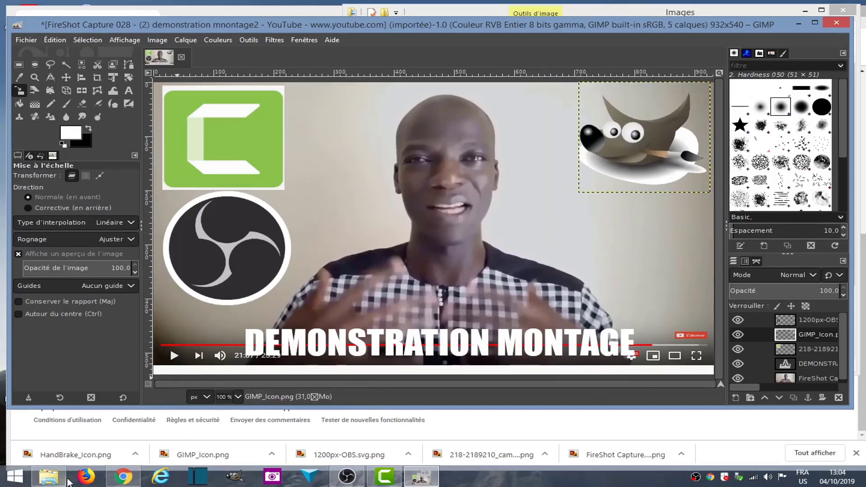
- Insert the HandBrake_Icon picture from the Images folder as a layer and scale it to about 250 × 238 px
left_click(49, 477)
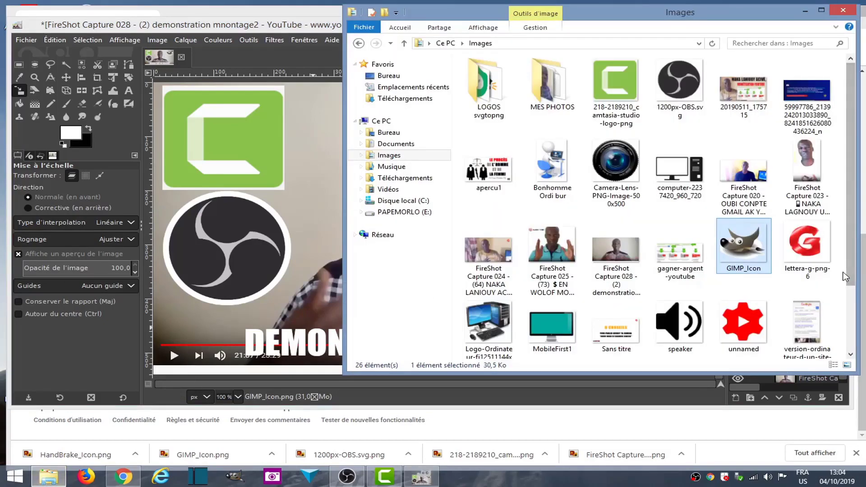
scroll(851, 275, "down", 2)
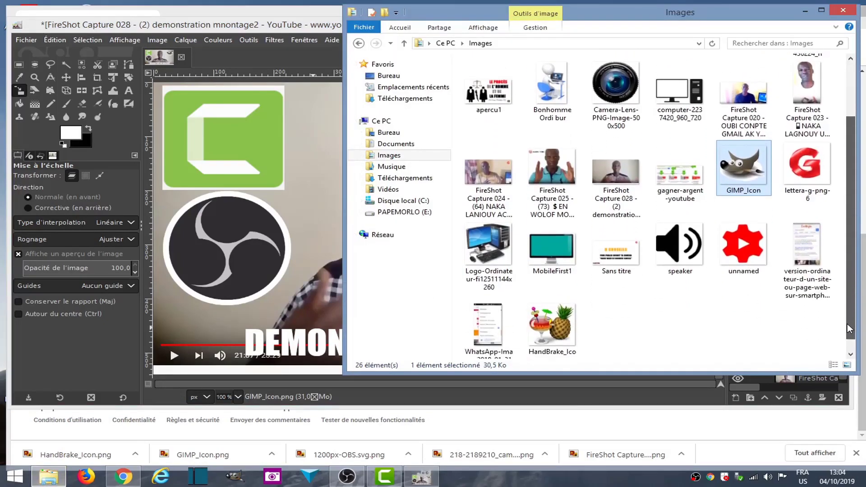
left_click_drag(552, 316, 330, 241)
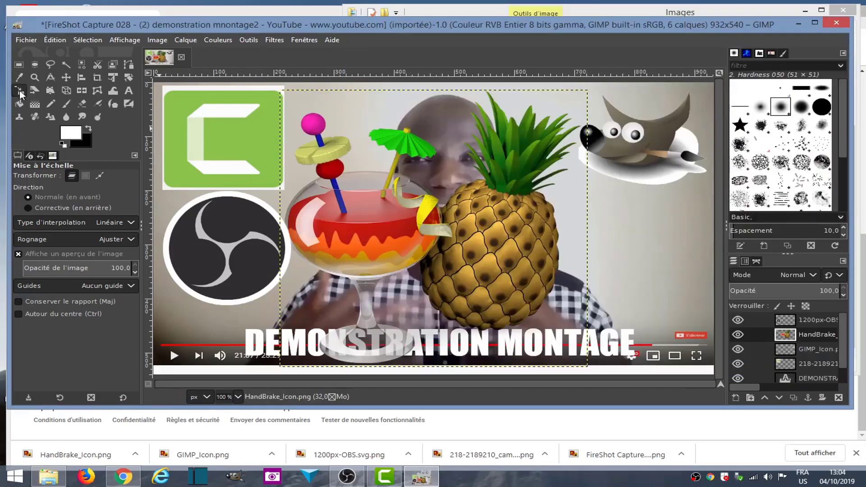
left_click(308, 109)
left_click_drag(308, 110, 440, 241)
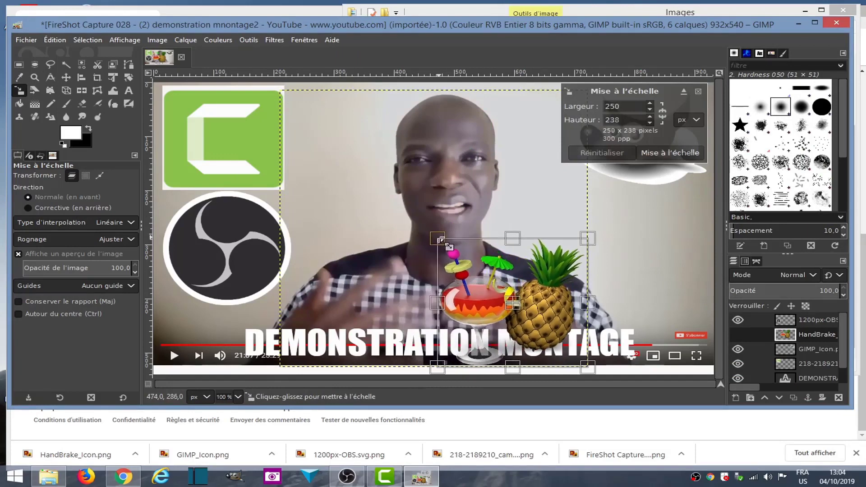
- Place the HandBrake logo at the right edge of the image, directly below the GIMP logo
left_click(66, 77)
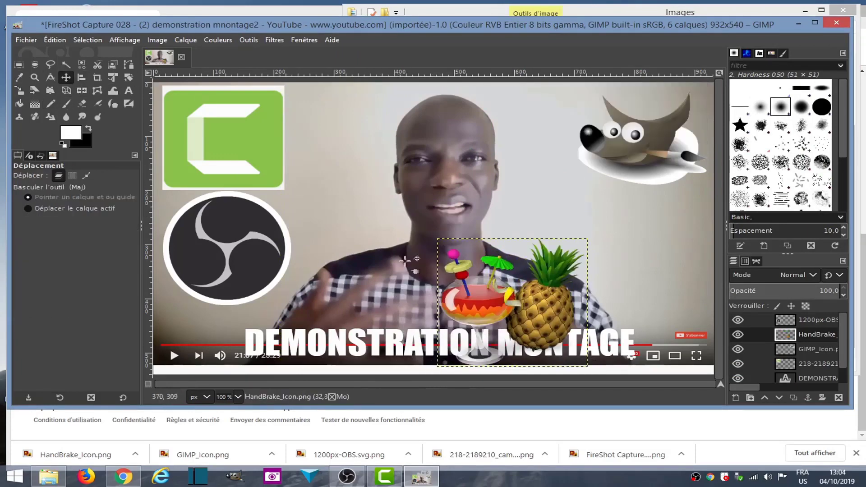
left_click_drag(517, 277, 634, 242)
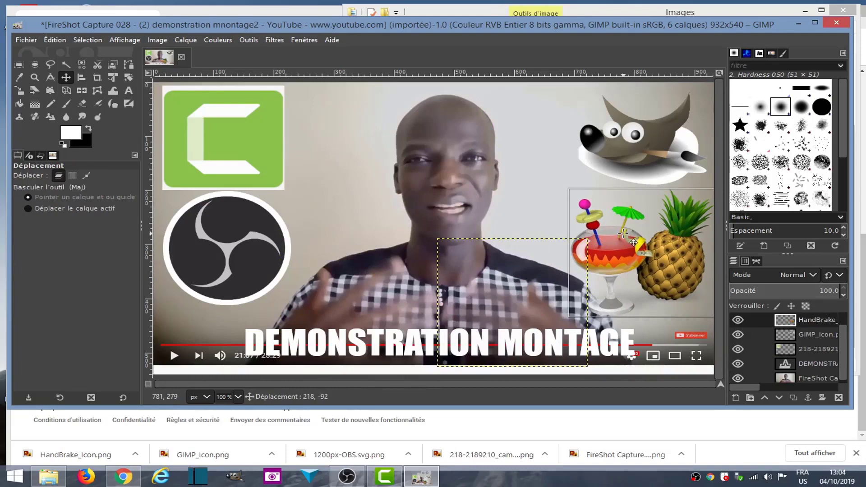
left_click_drag(634, 243, 634, 231)
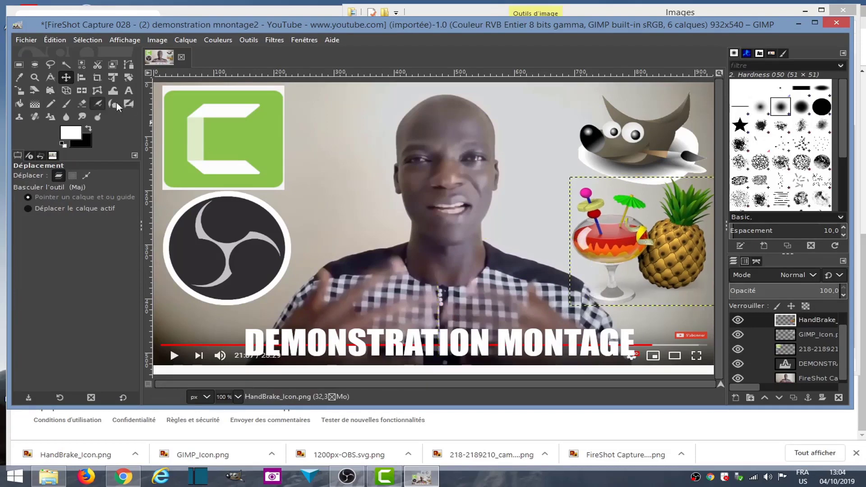
- Scale the HandBrake logo layer down slightly to about 240 × 225 px
left_click(20, 91)
left_click(606, 299)
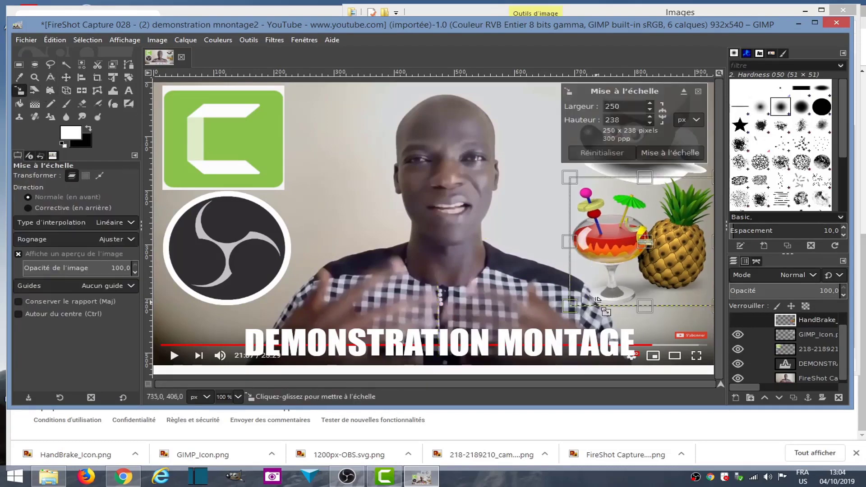
left_click_drag(570, 304, 575, 298)
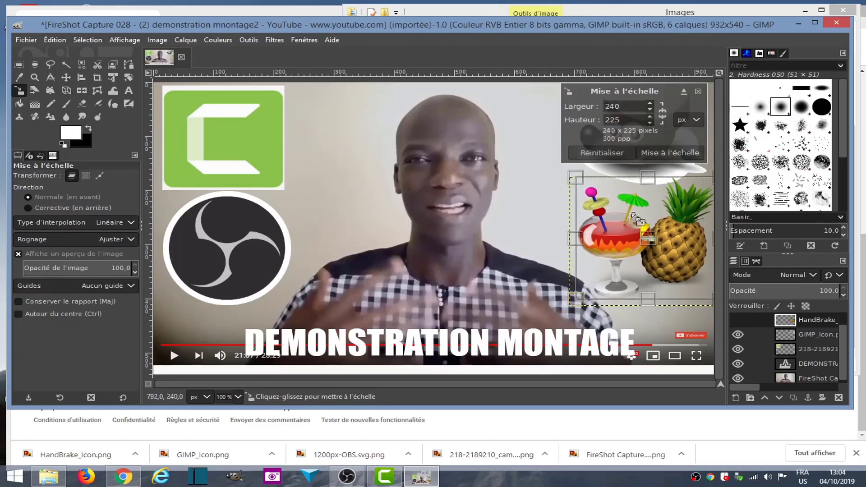
left_click(663, 152)
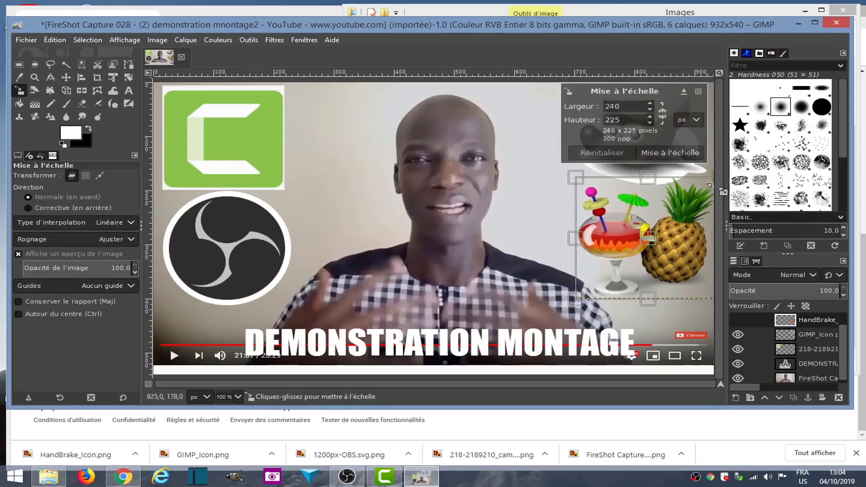
left_click(663, 152)
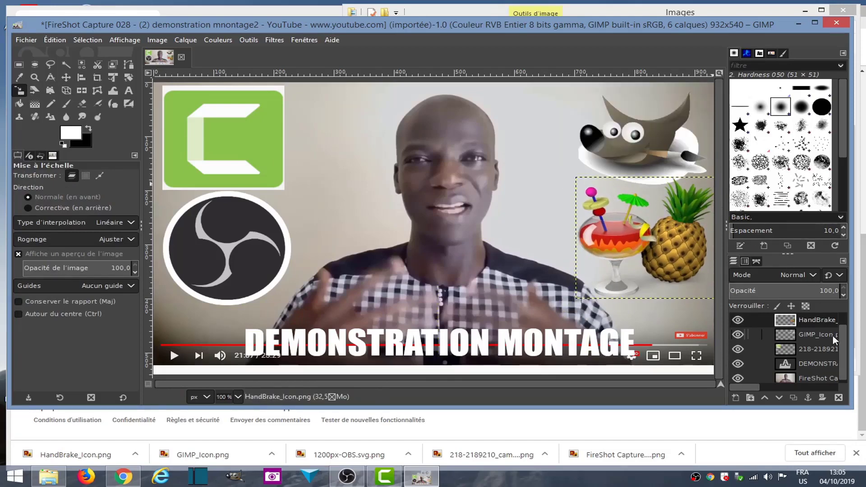
- Shrink the GIMP logo layer slightly from its lower-left corner so it lines up above the HandBrake logo
left_click(819, 335)
left_click(651, 168)
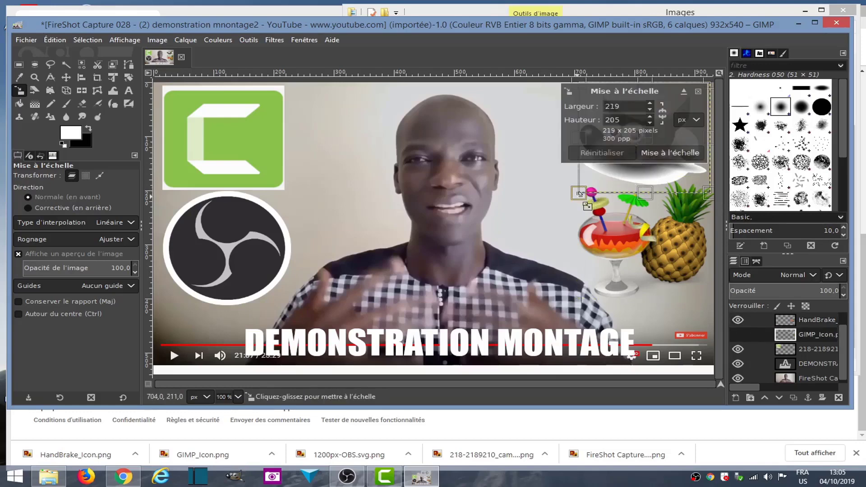
left_click_drag(579, 194, 583, 193)
left_click(693, 154)
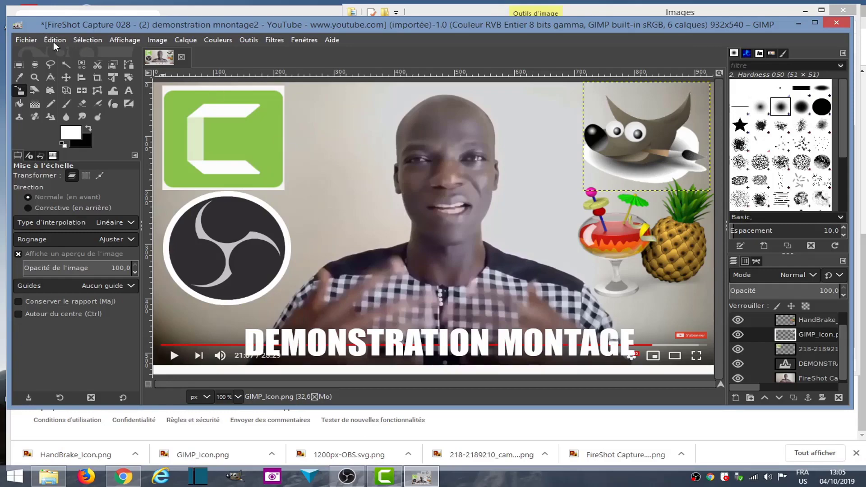
left_click(360, 472)
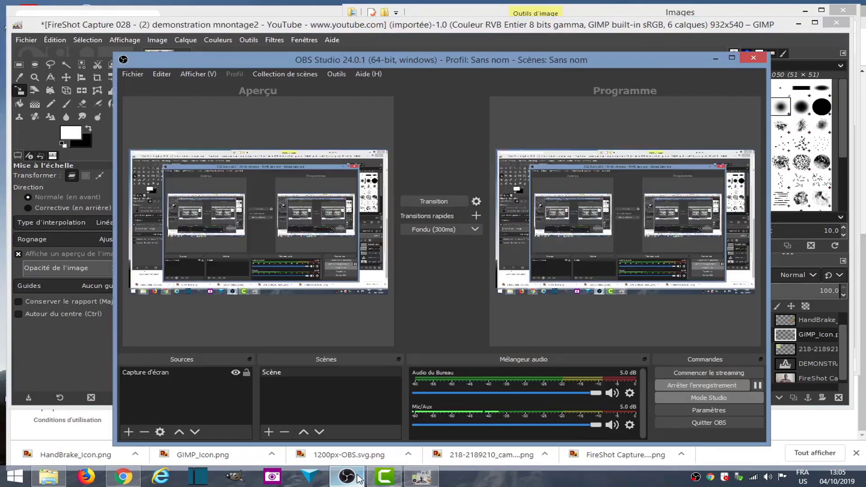
left_click(715, 59)
left_click(26, 39)
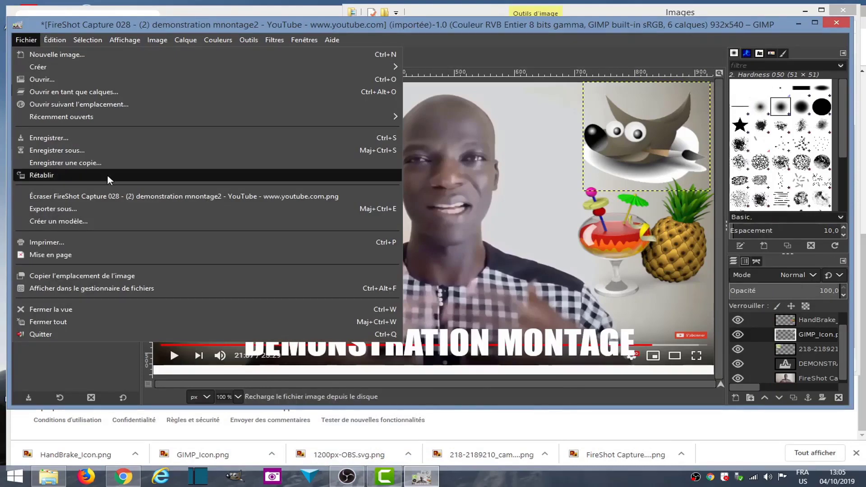
left_click(66, 212)
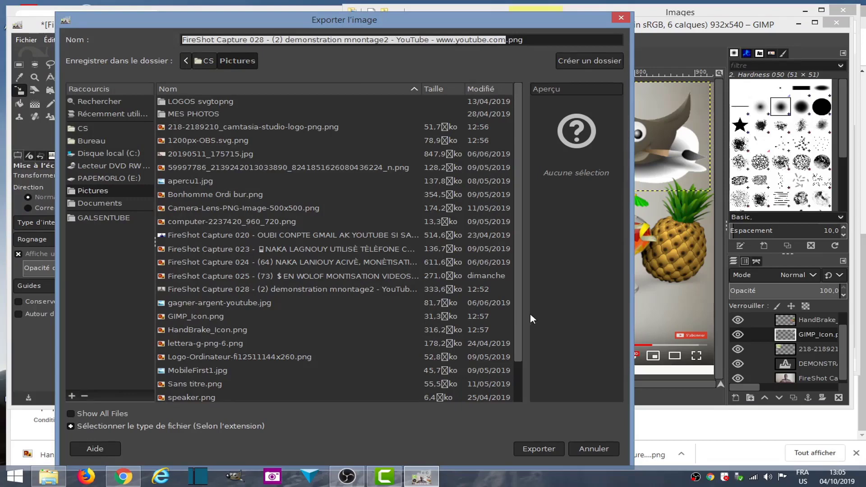
left_click(390, 40)
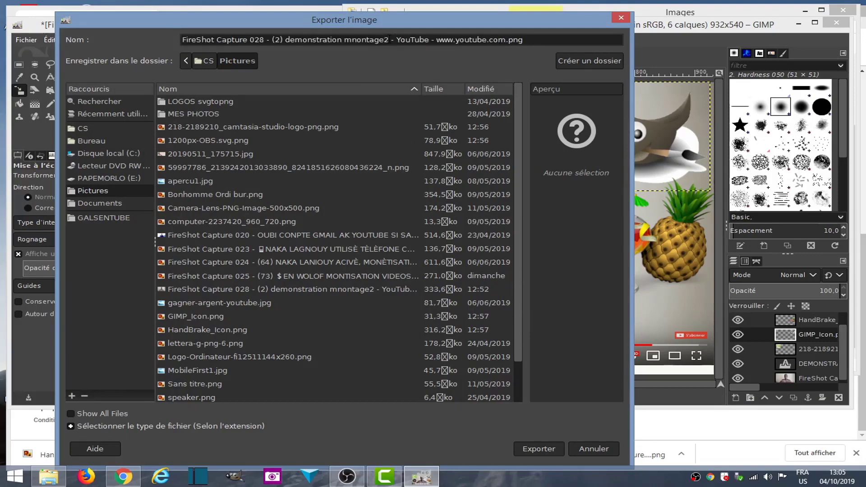
type("2")
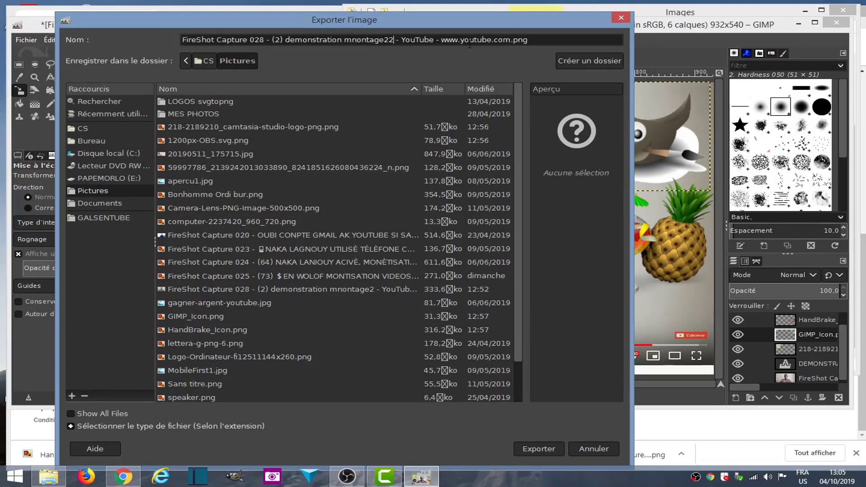
left_click(543, 448)
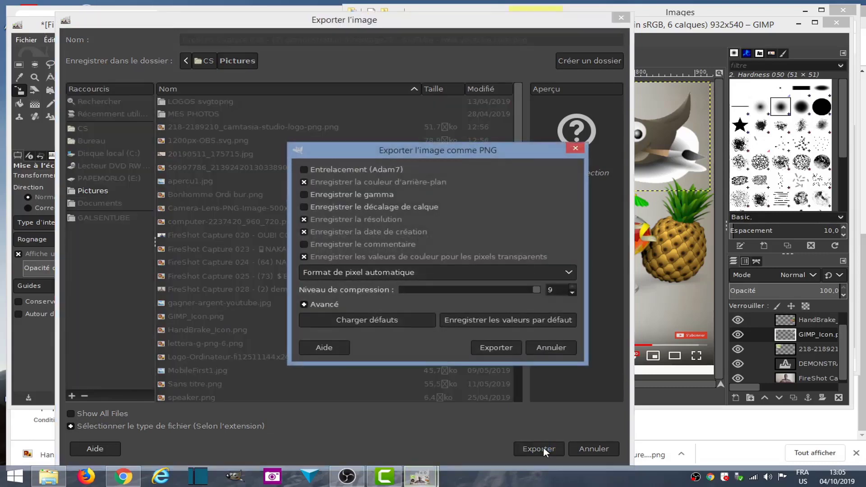
left_click(489, 347)
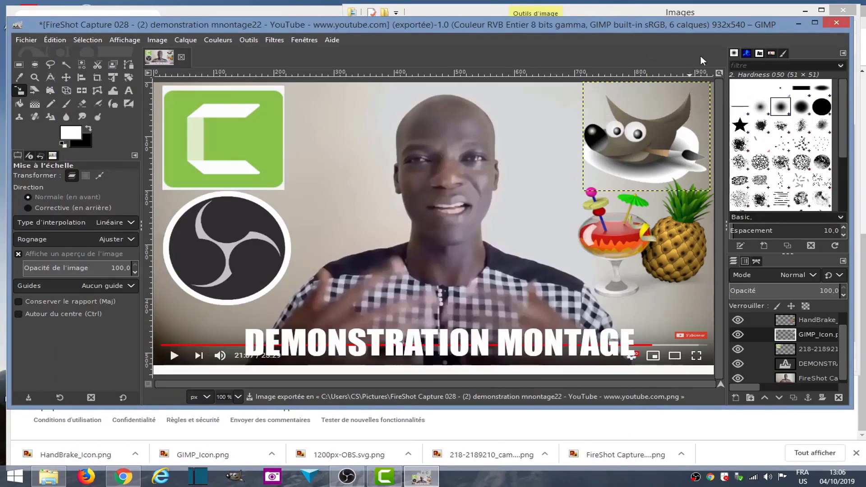
- Quit GIMP, discarding the unsaved project changes, and close the Images folder window to return to the YouTube upload page
left_click(836, 22)
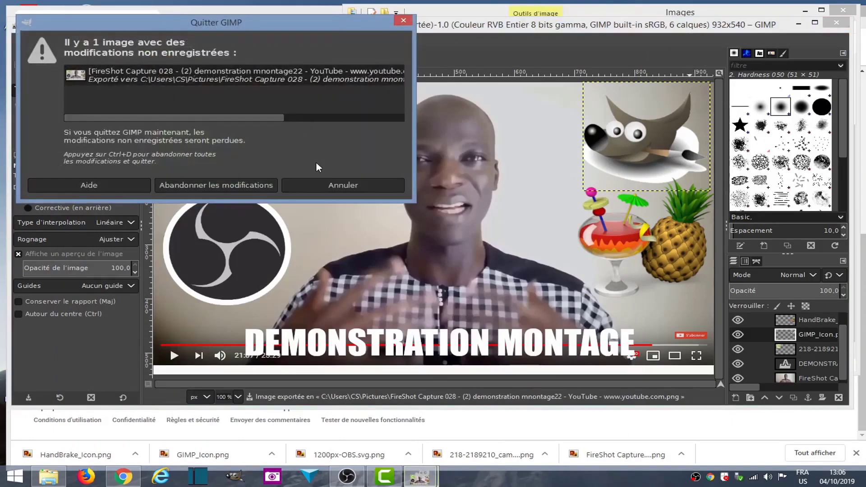
left_click(245, 184)
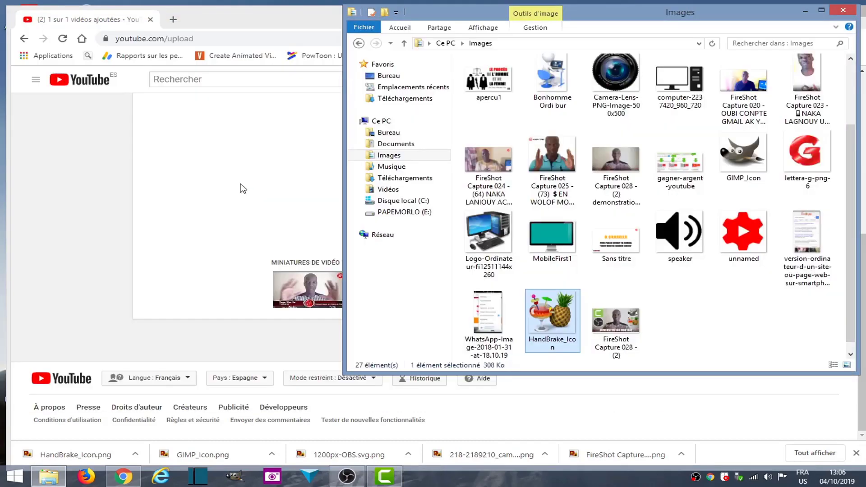
left_click(843, 11)
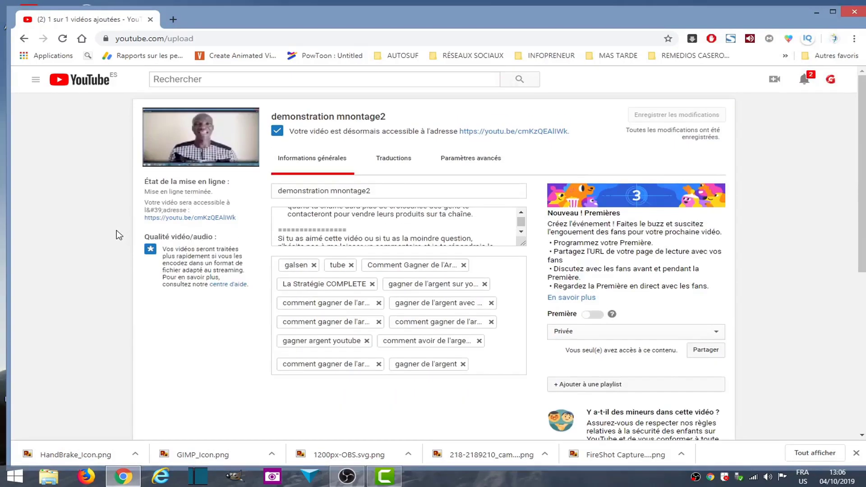
- Start adding a custom thumbnail to the uploaded video and browse to the Images folder
scroll(118, 234, "down", 4)
scroll(117, 231, "down", 3)
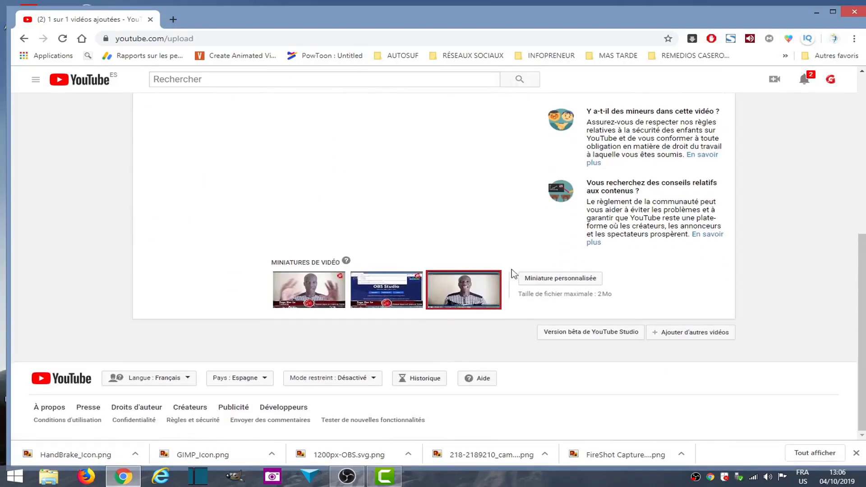
left_click(570, 281)
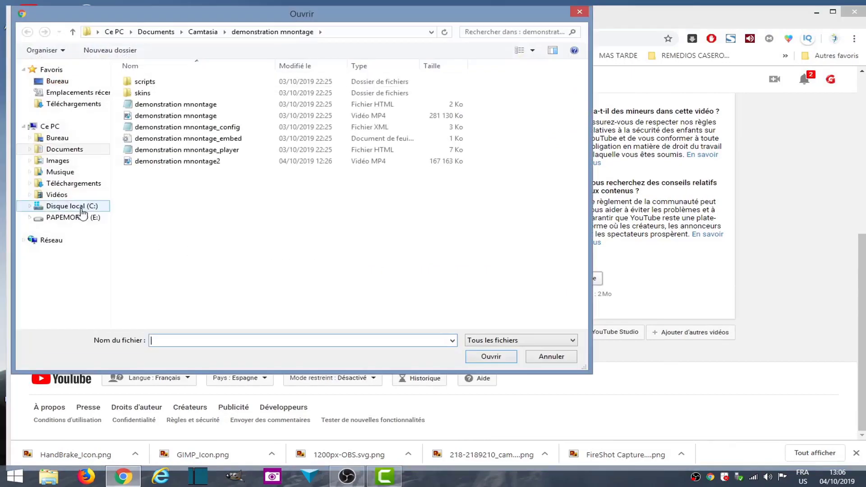
left_click(57, 161)
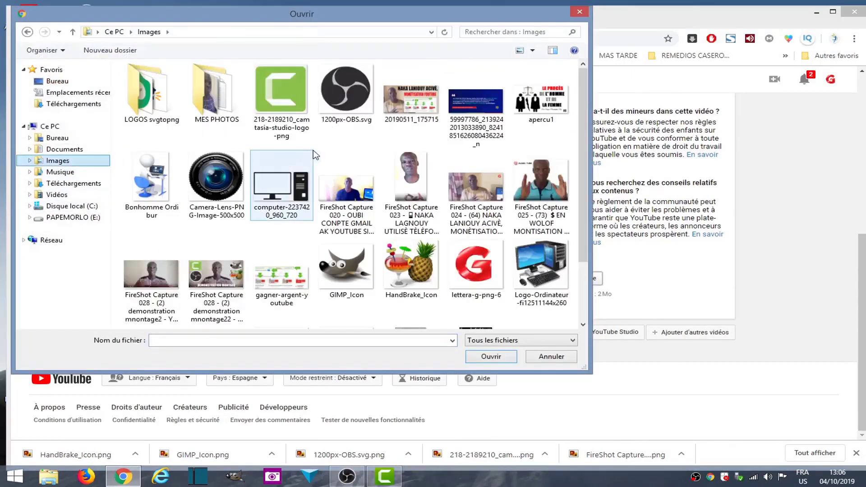
- Preview the demonstration mnontage22 image in an enlarged viewer, close the preview and upload that file as the video's custom thumbnail
left_click(221, 274)
right_click(221, 274)
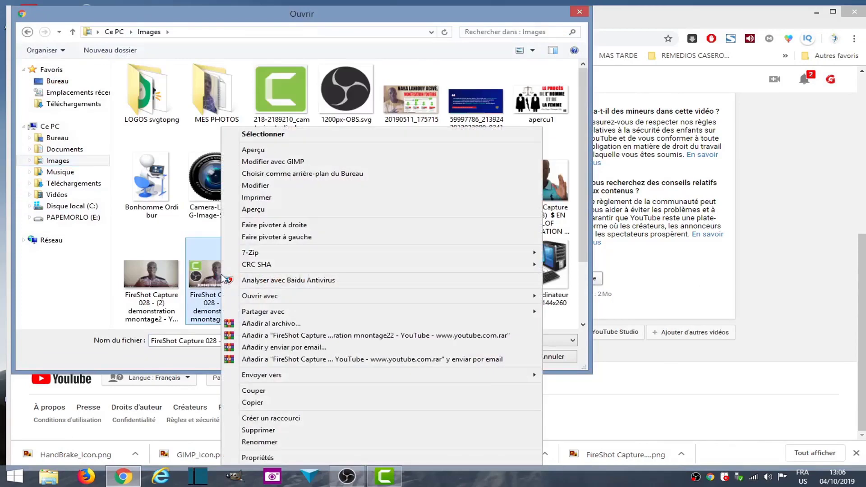
left_click(252, 150)
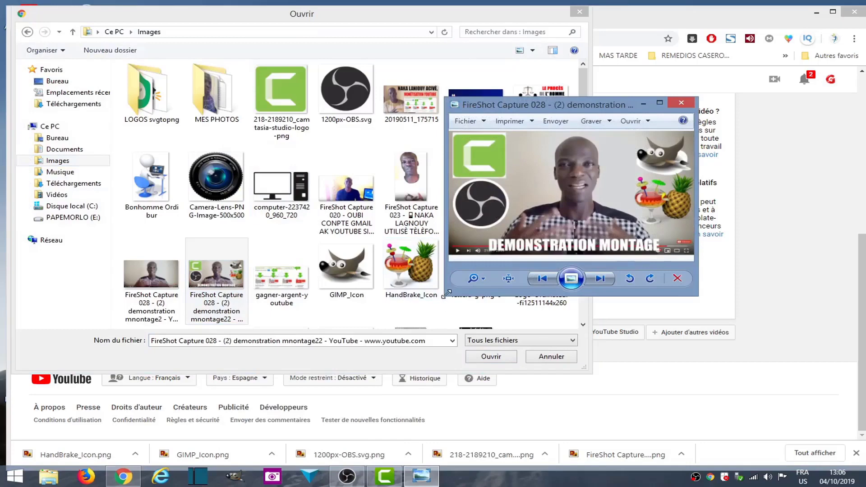
left_click_drag(444, 296, 234, 401)
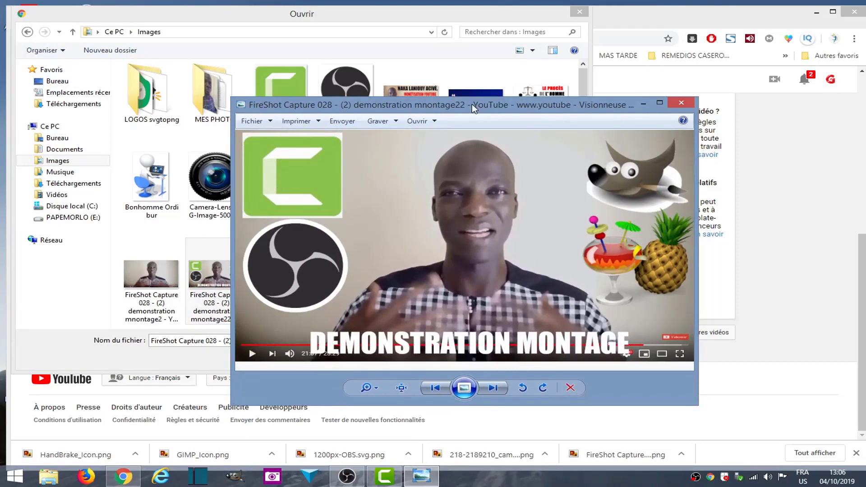
left_click_drag(473, 109, 462, 71)
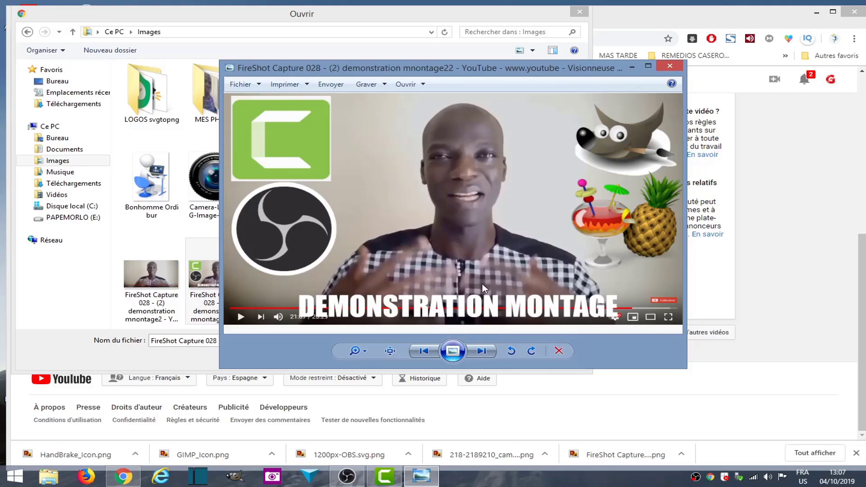
left_click(672, 67)
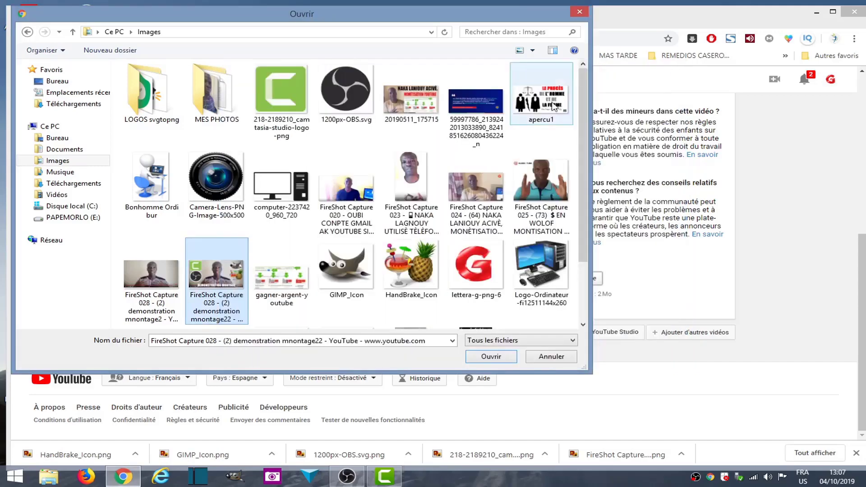
double_click(229, 283)
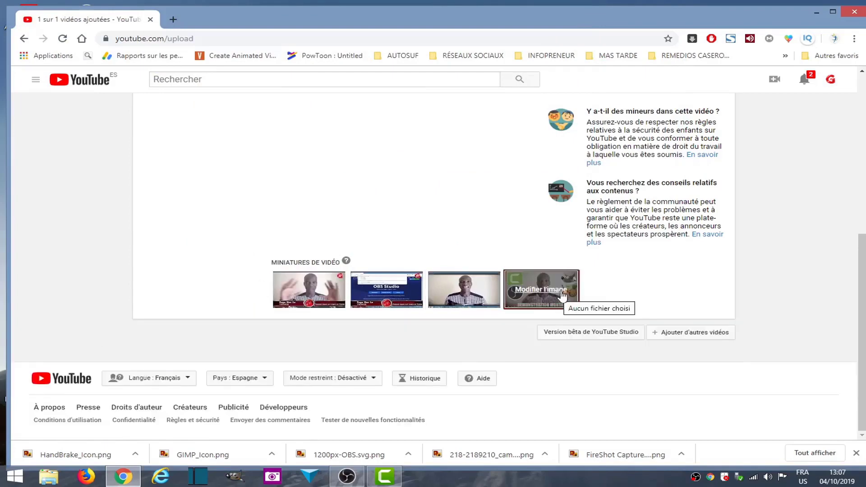
- Reopen the file chooser for the custom thumbnail, cancel it and check the thumbnail preview beside the video's upload details
left_click(563, 293)
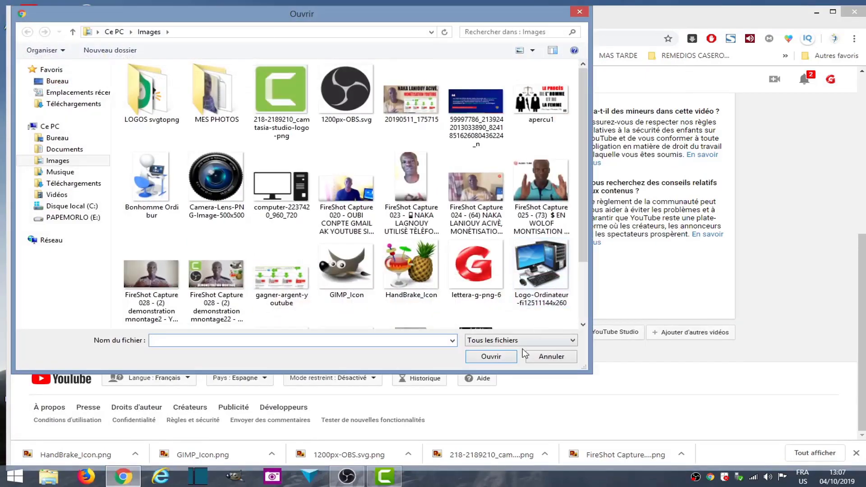
left_click(547, 359)
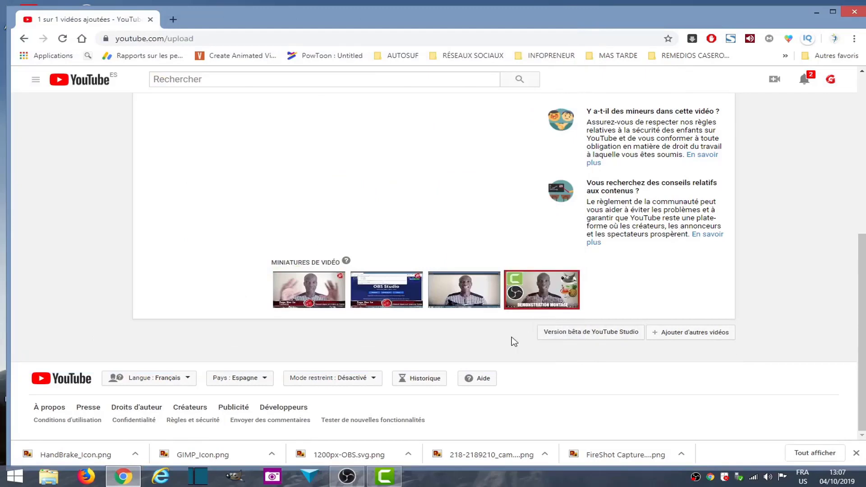
scroll(248, 319, "up", 7)
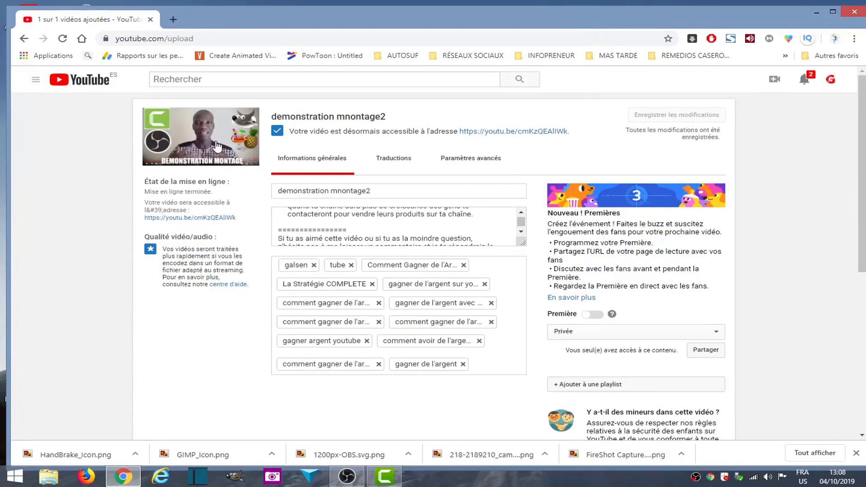
- Open the uploaded video's watch page from its youtu.be link and go to the GALSEN TUBE channel page
left_click(517, 132)
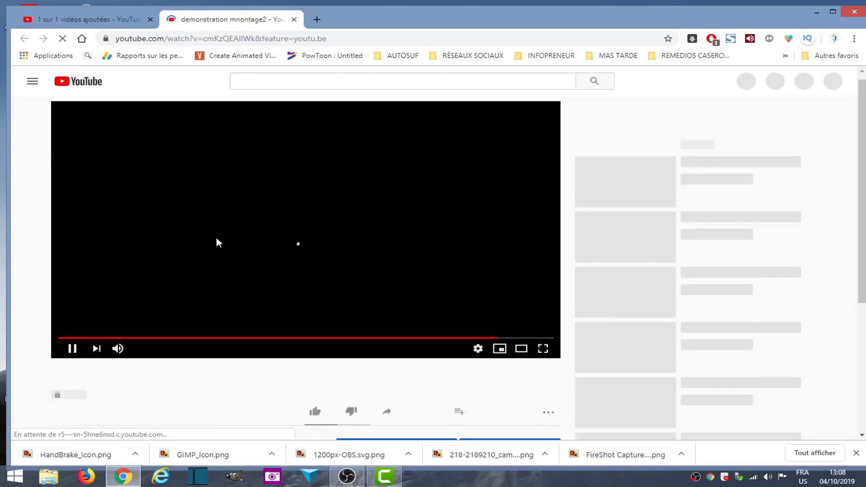
scroll(212, 248, "down", 5)
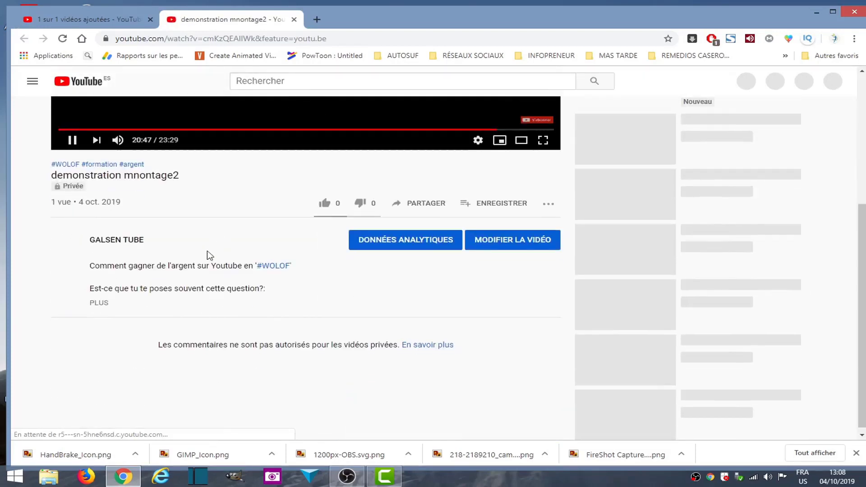
left_click(116, 242)
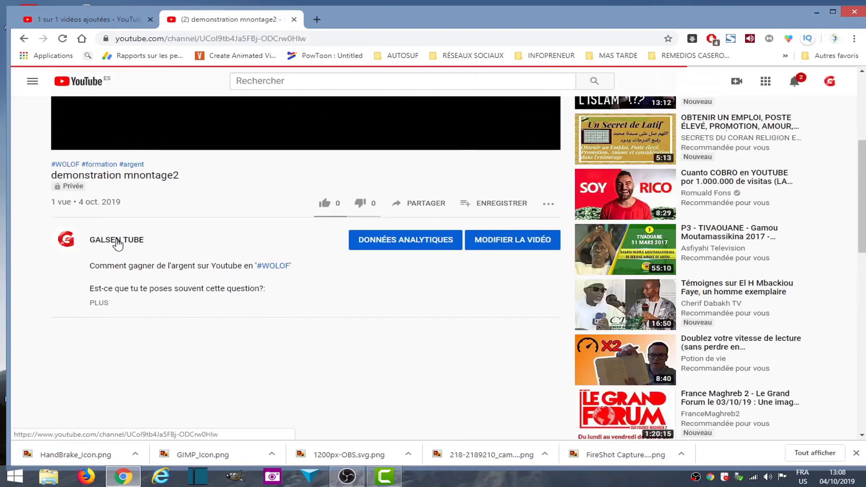
scroll(117, 244, "down", 3)
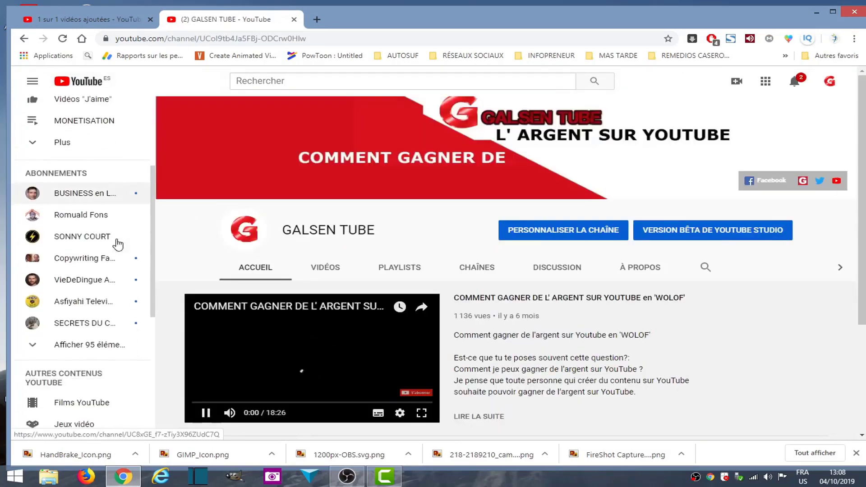
- List the channel's uploaded videos and examine how the custom thumbnail of demonstration mnontage2 looks among them
left_click(327, 267)
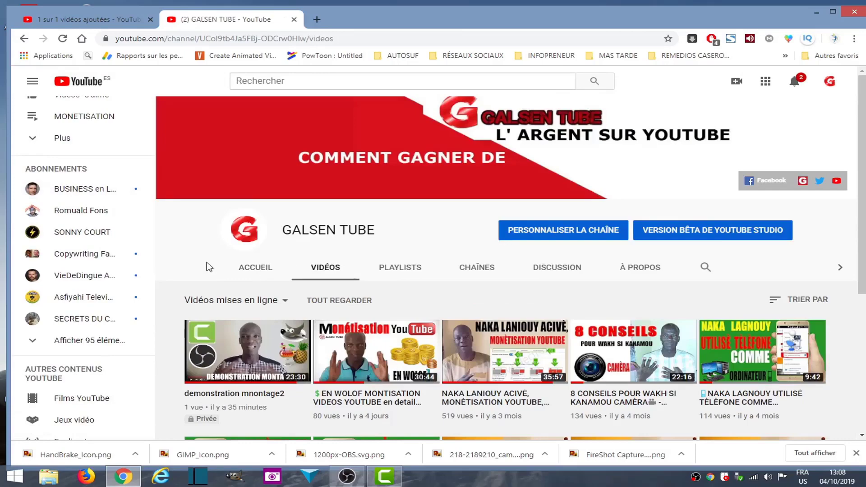
scroll(206, 270, "down", 2)
scroll(207, 262, "up", 2)
scroll(204, 289, "down", 1)
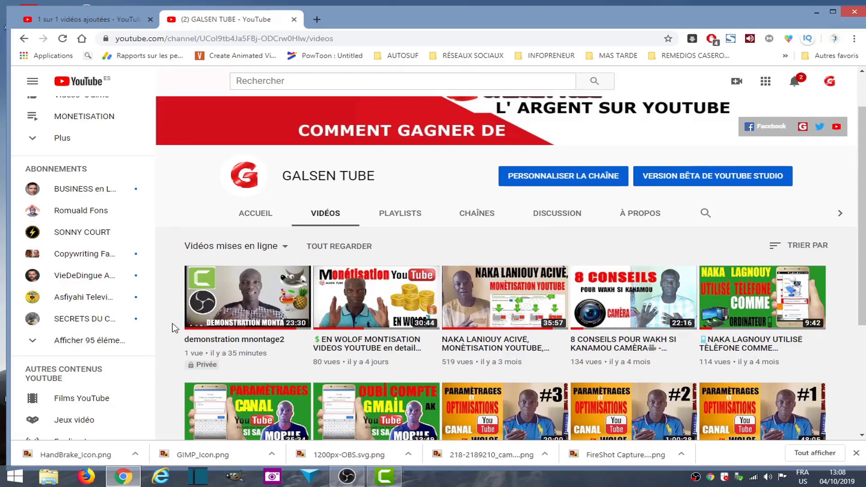
scroll(175, 328, "down", 4)
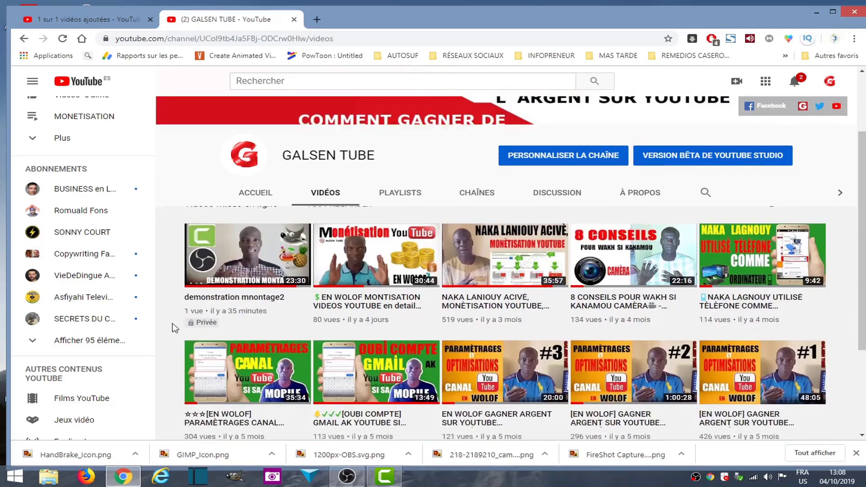
scroll(175, 327, "up", 3)
scroll(175, 328, "up", 2)
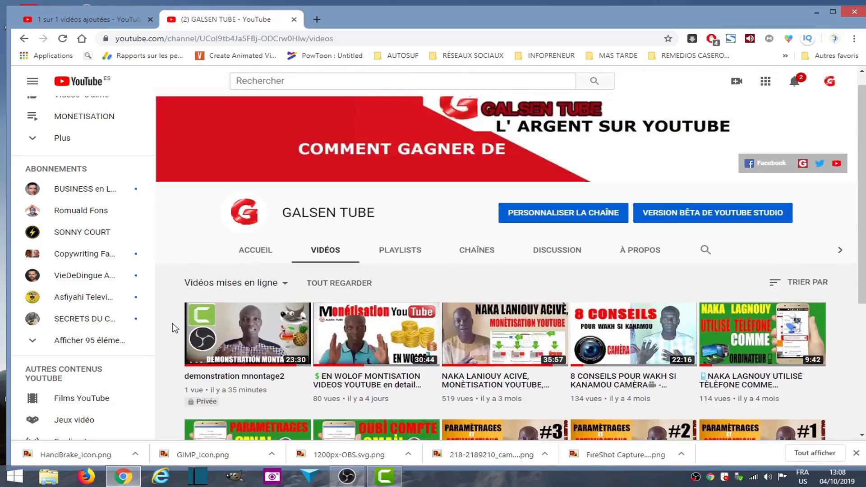